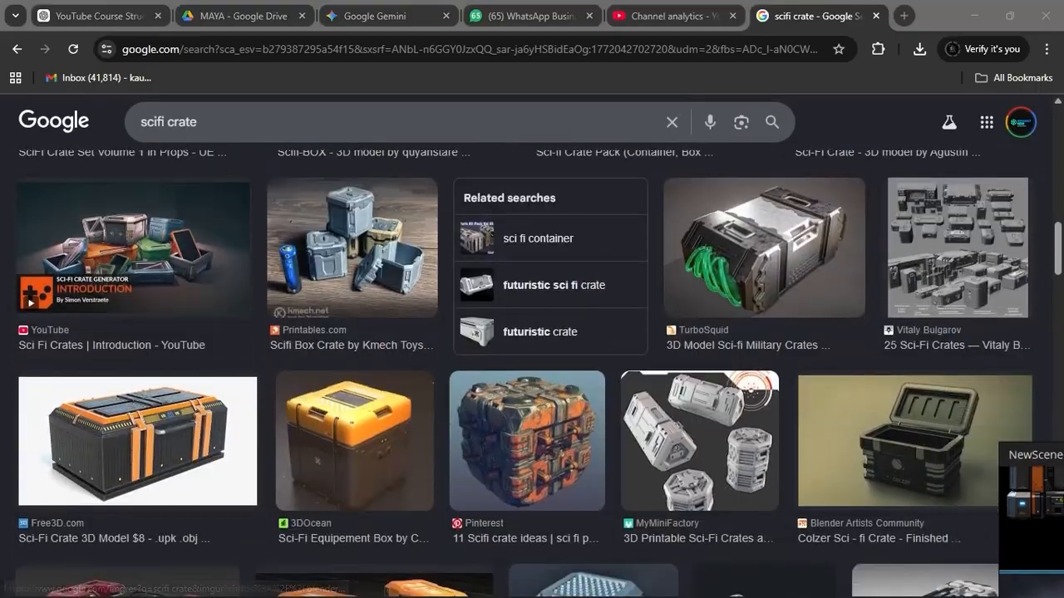
scroll(617, 300, down, 9)
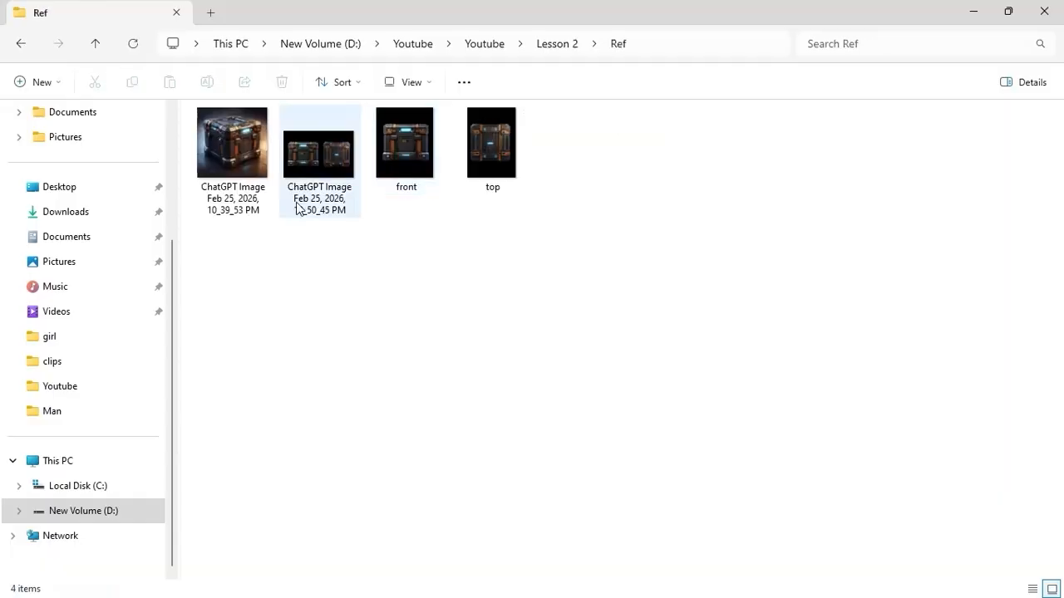
Look through the scifi crate image results and the saved crate pictures in the Ref folder.
click(244, 159)
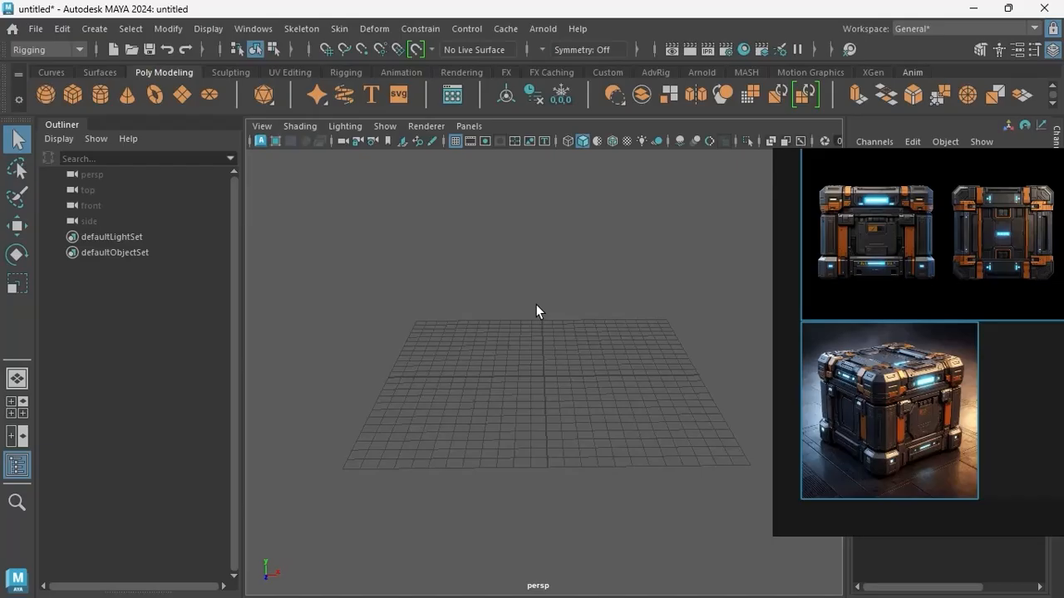
Load front.png from D:\Youtube\Youtube\Lesson 2\Ref as an image plane in the front view.
key(space)
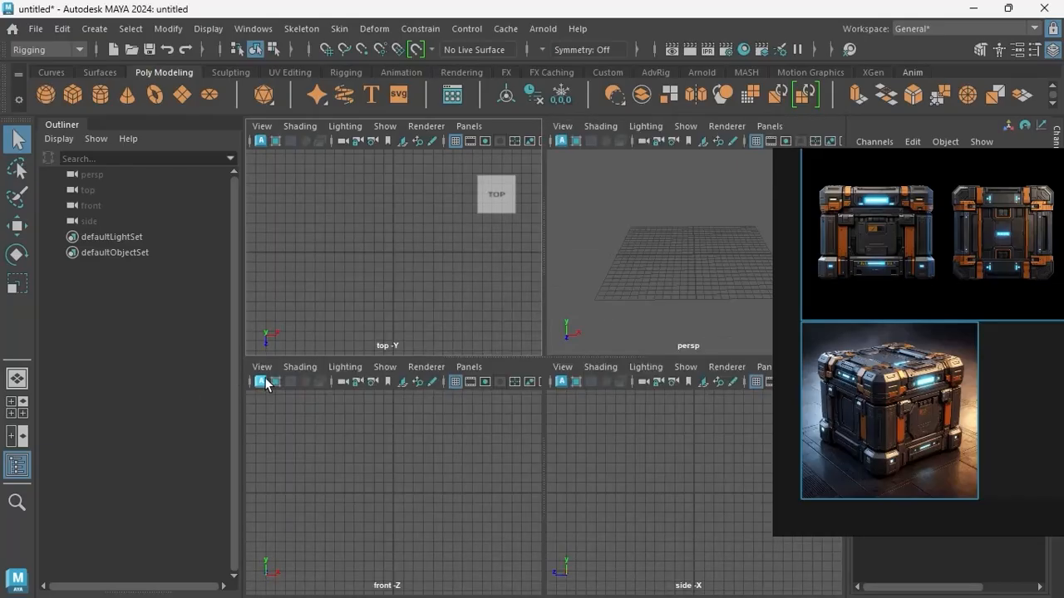
click(261, 368)
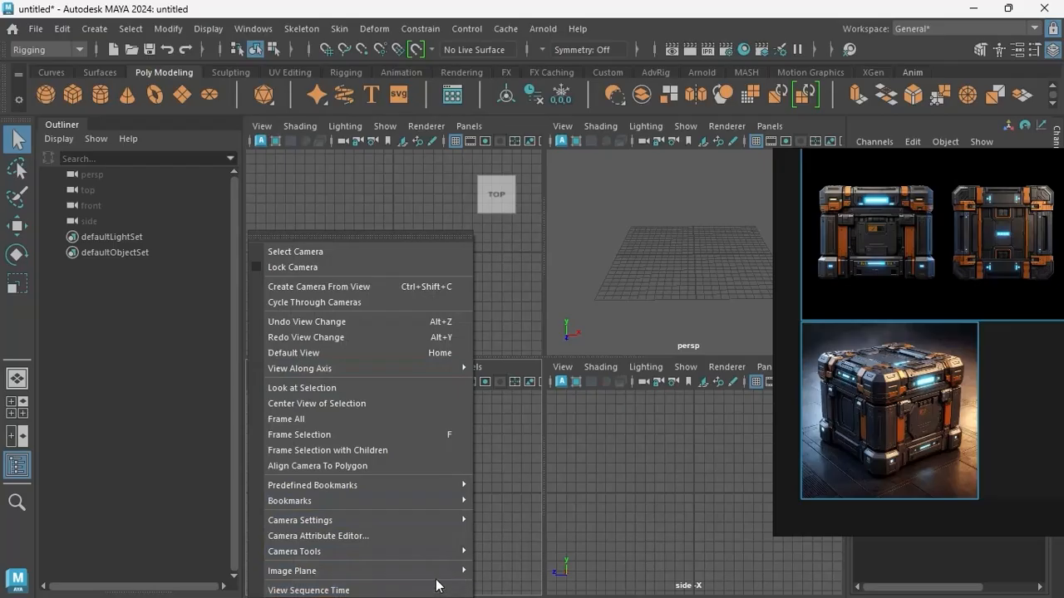
mouse_move(436, 571)
click(512, 559)
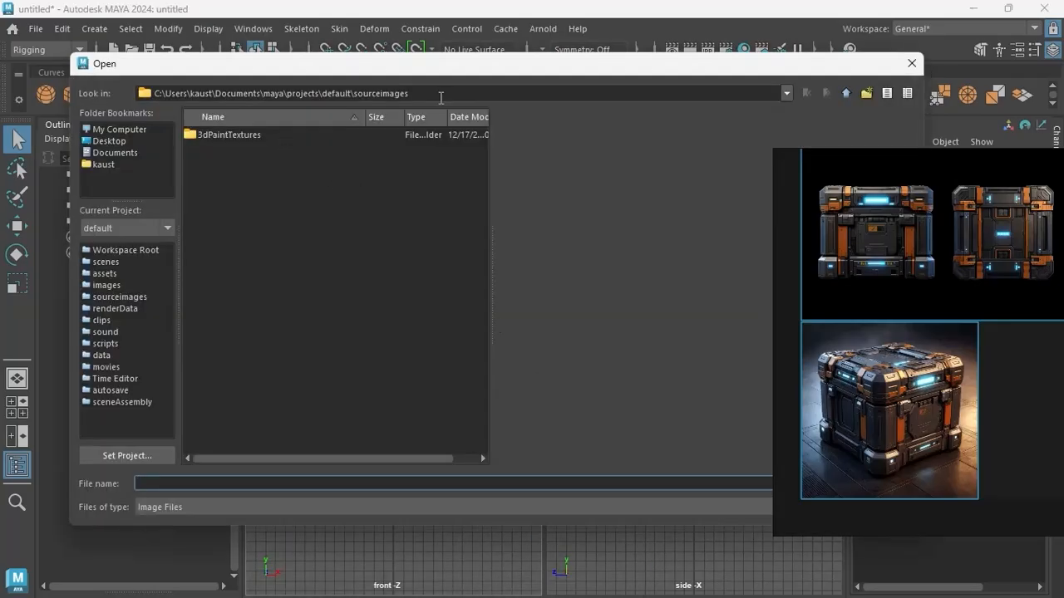
drag(440, 98, 170, 94)
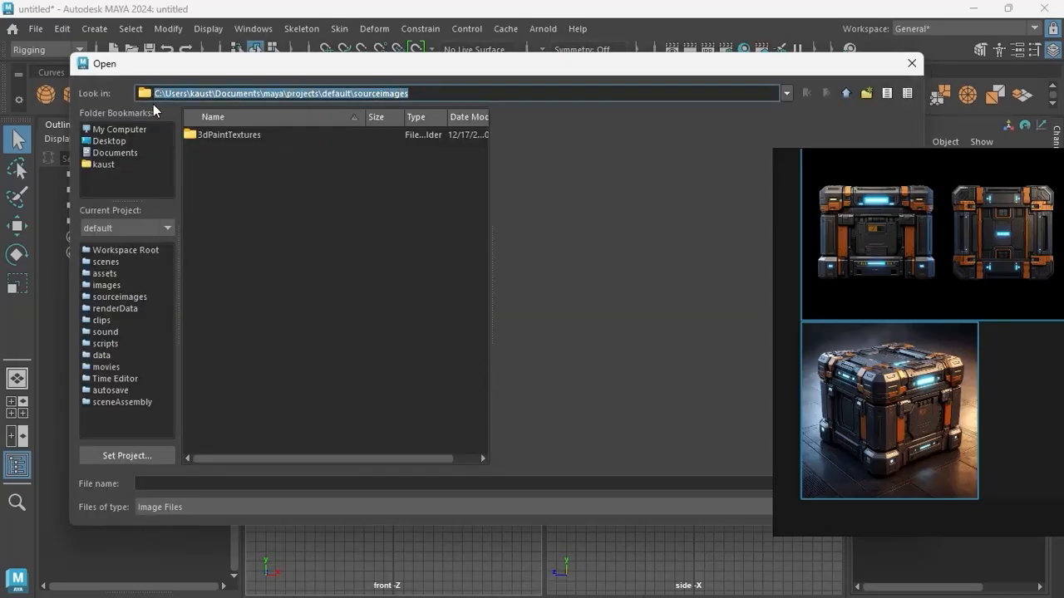
text(D:\Youtube\Youtube\Lesson 2\Ref)
key(Return)
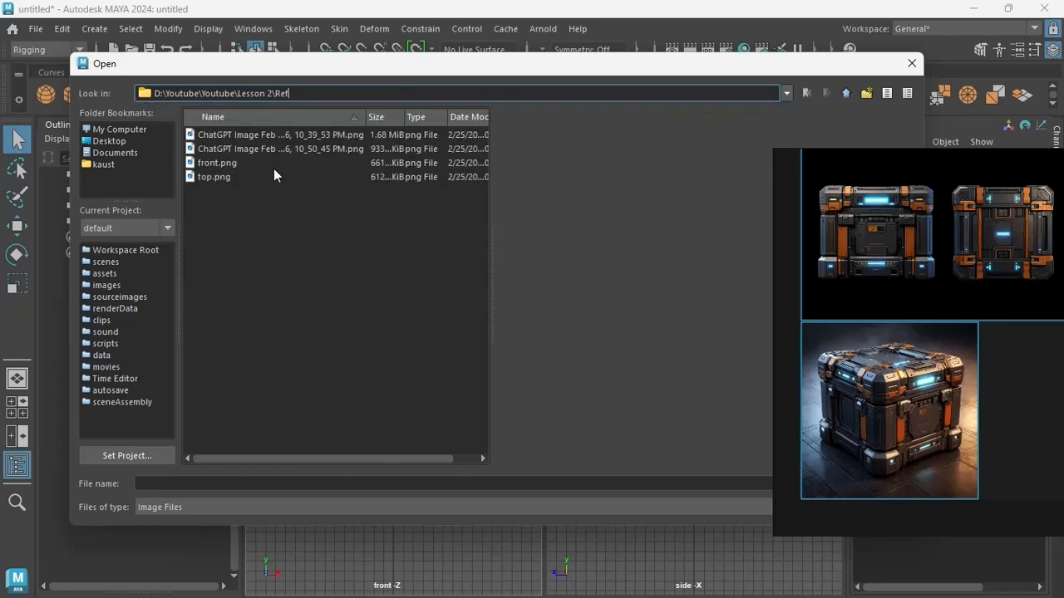
click(235, 163)
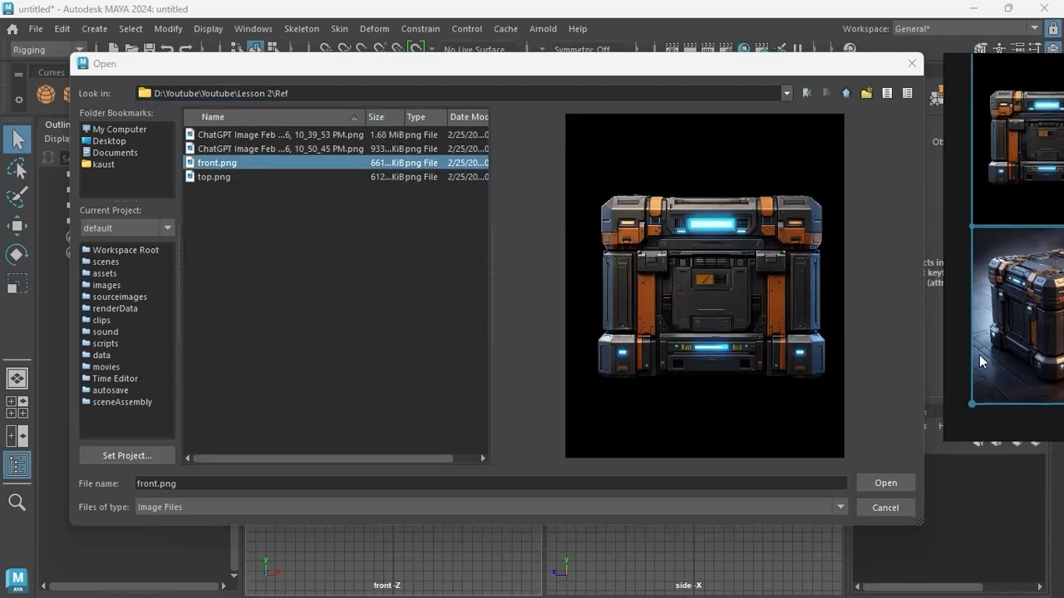
click(889, 483)
Add the crate's top picture as an image plane in the top view and scale the reference up.
click(565, 368)
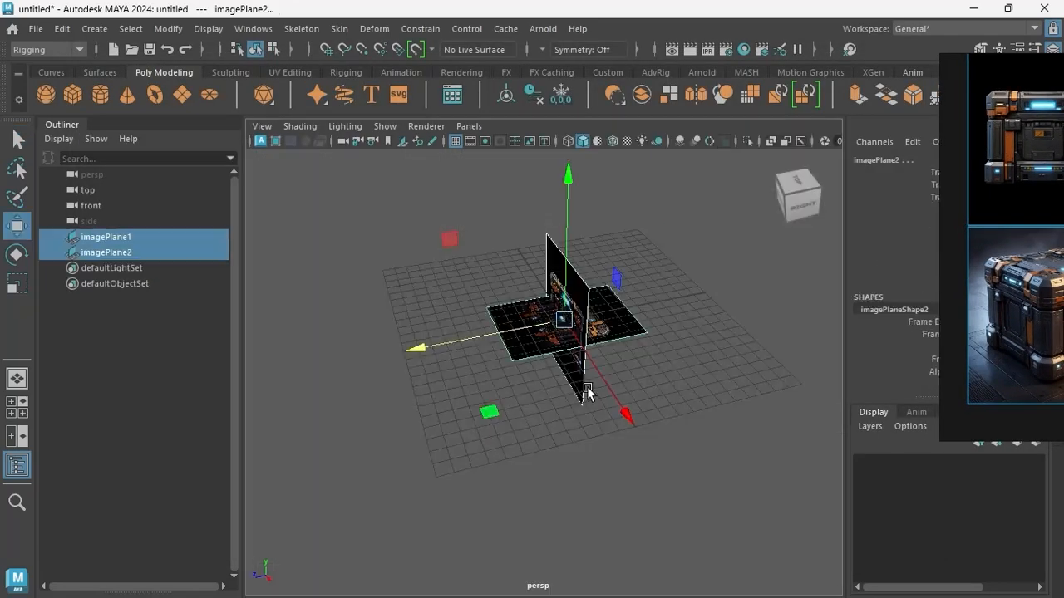
key(r)
drag(564, 319, 627, 439)
scroll(681, 404, up, 6)
click(639, 399)
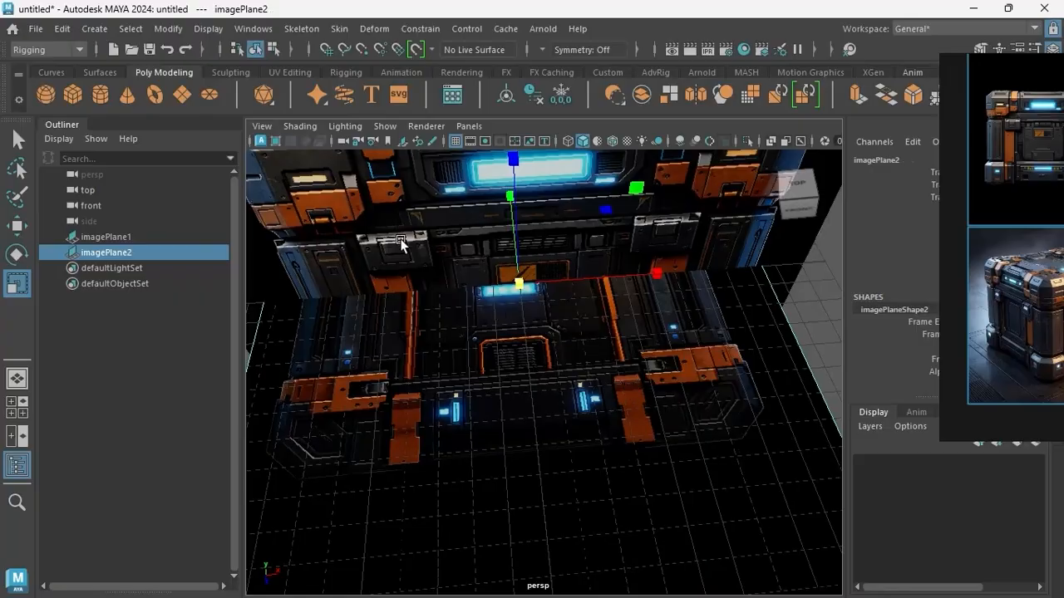
Hide the perspective grid and shift and enlarge the top reference plane so its crate matches the front picture's width and centre.
click(456, 141)
scroll(504, 356, down, 3)
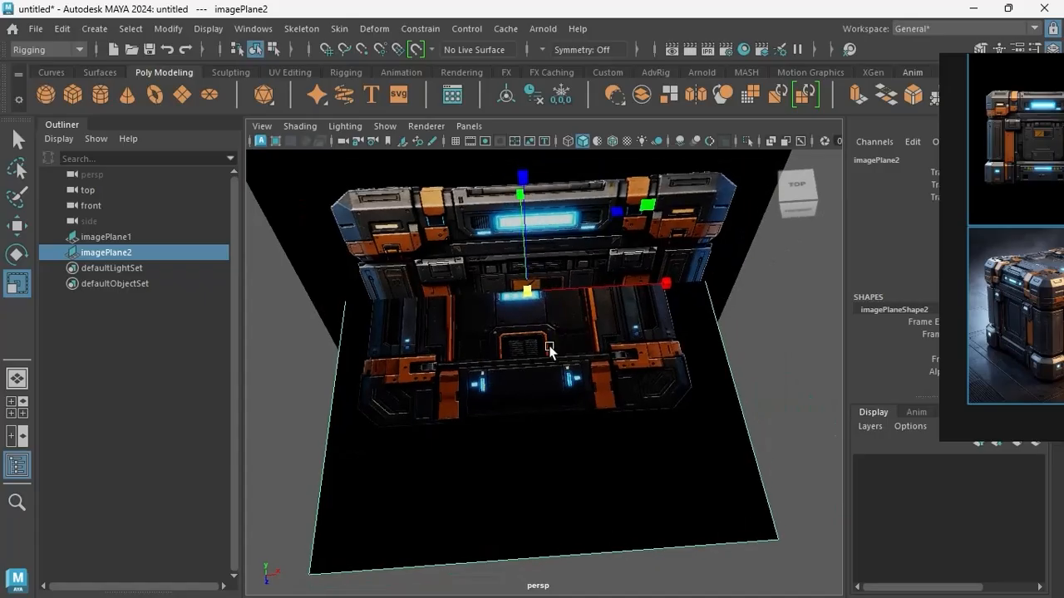
key(w)
drag(637, 291, 659, 291)
key(r)
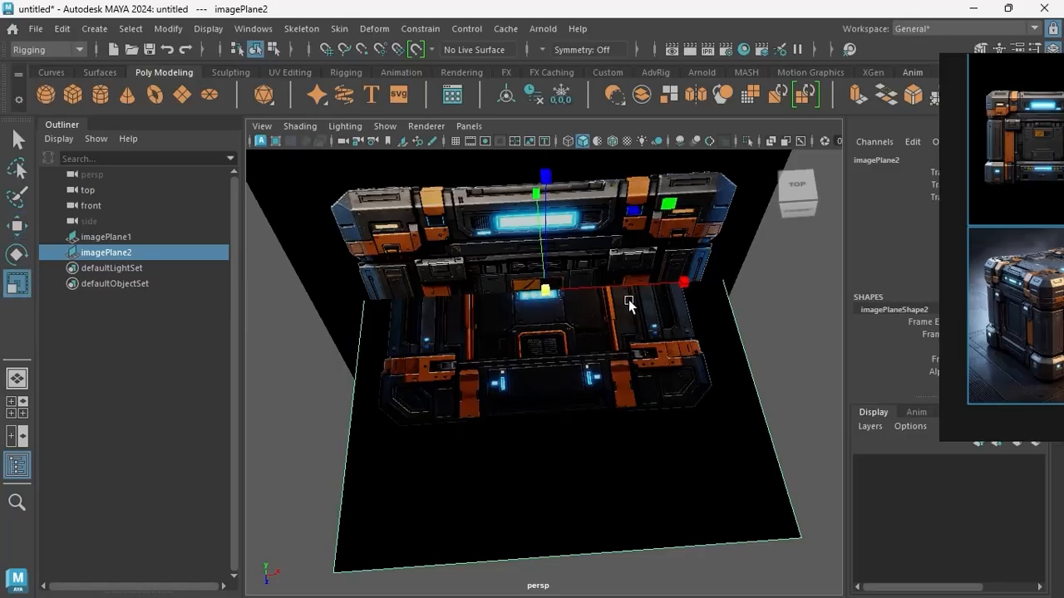
drag(548, 299, 587, 324)
scroll(587, 324, up, 5)
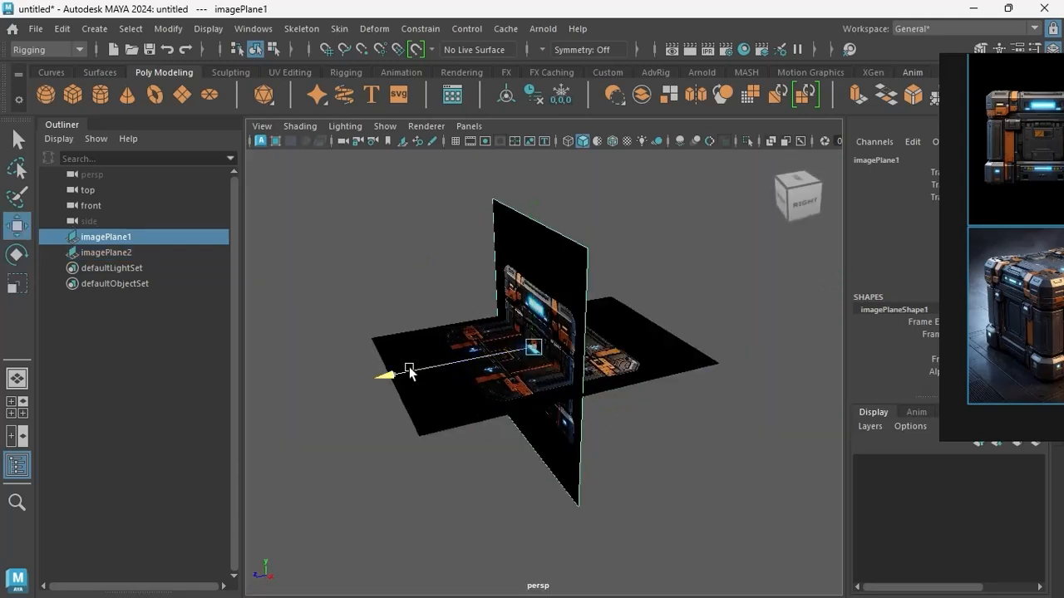
Move the front reference plane backward and the top reference plane down to clear the modelling space at the origin.
drag(408, 370, 867, 284)
scroll(582, 337, down, 4)
alt+drag(582, 337, 633, 326)
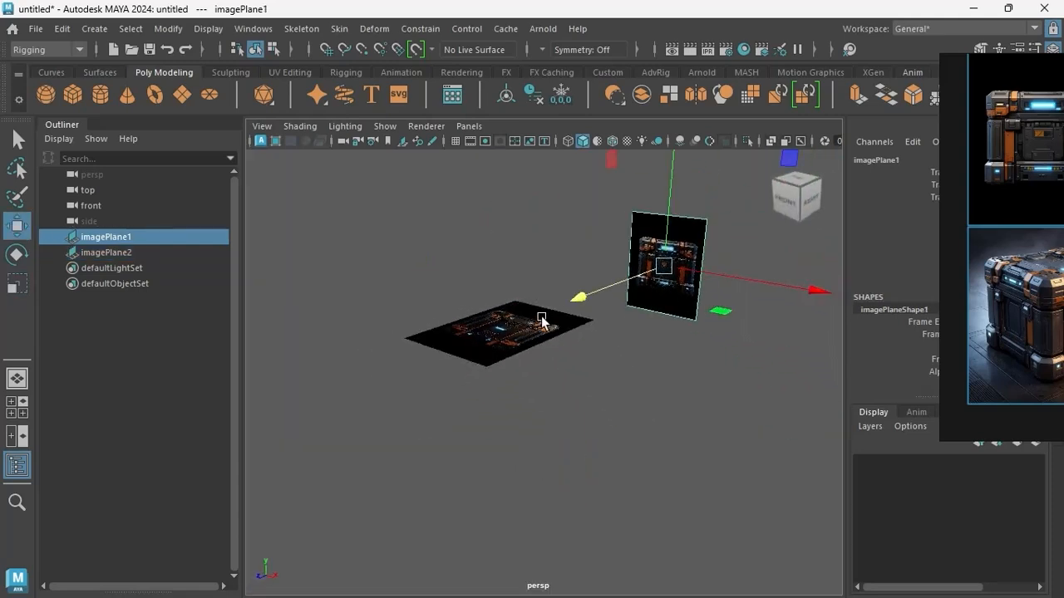
click(541, 318)
alt+drag(543, 319, 599, 336)
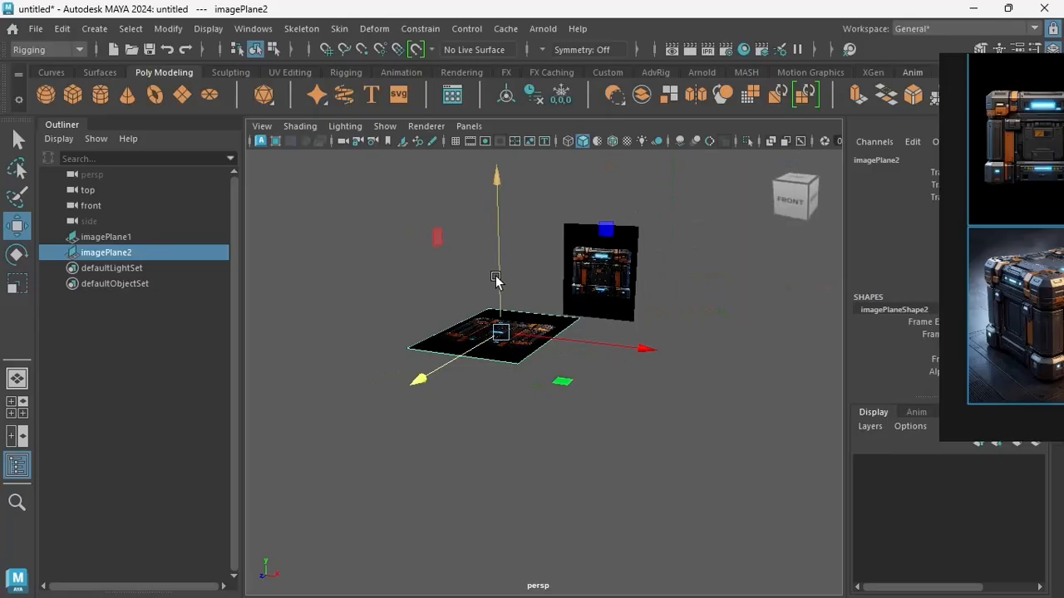
drag(499, 250, 500, 418)
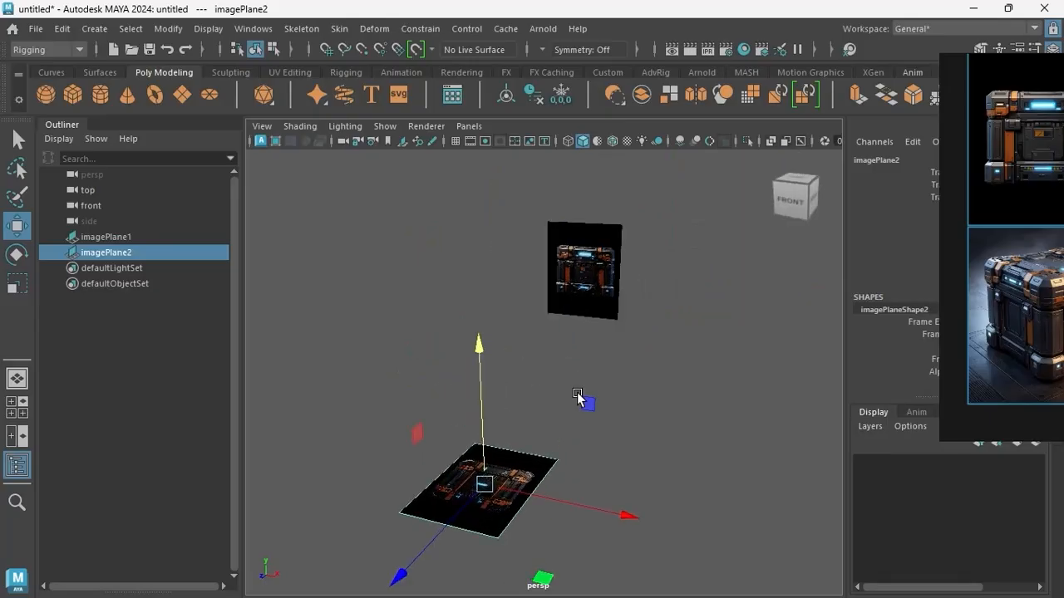
alt+drag(578, 397, 618, 363)
Check the references in the four-view layout and reposition and enlarge the crate pictures in the floating reference board.
key(space)
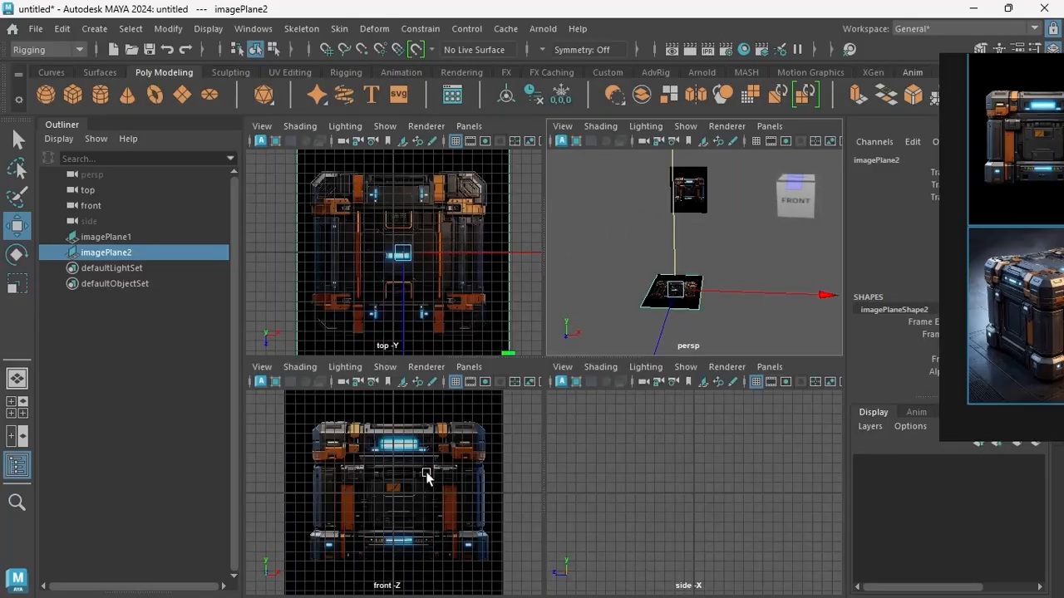
scroll(1022, 272, down, 3)
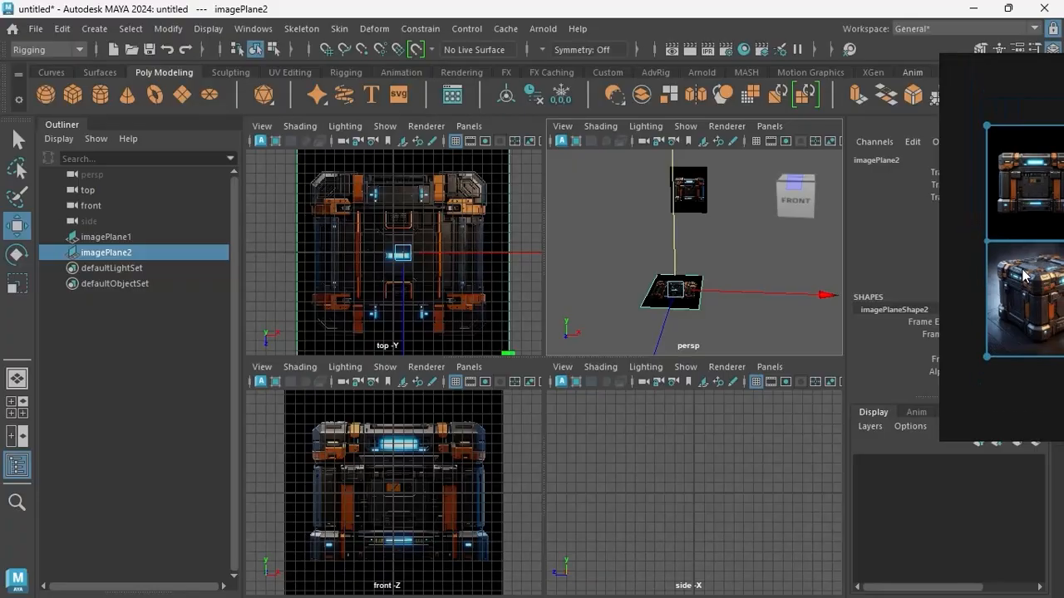
right_drag(1022, 271, 925, 293)
scroll(955, 327, up, 3)
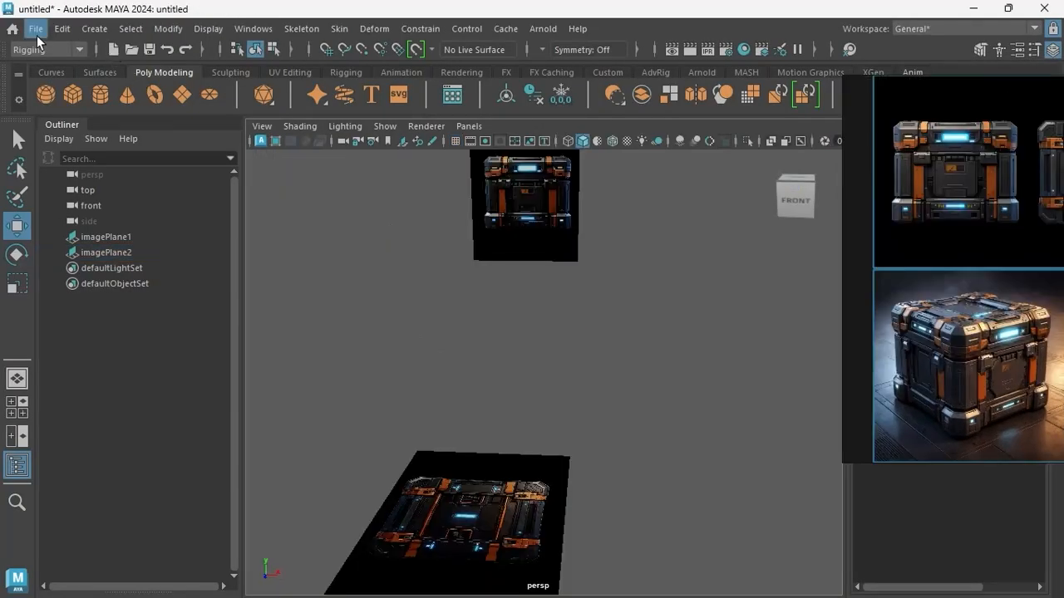
Start setting the project and browse to the folder D:\Youtube\Youtube\Lesson 2.
click(35, 30)
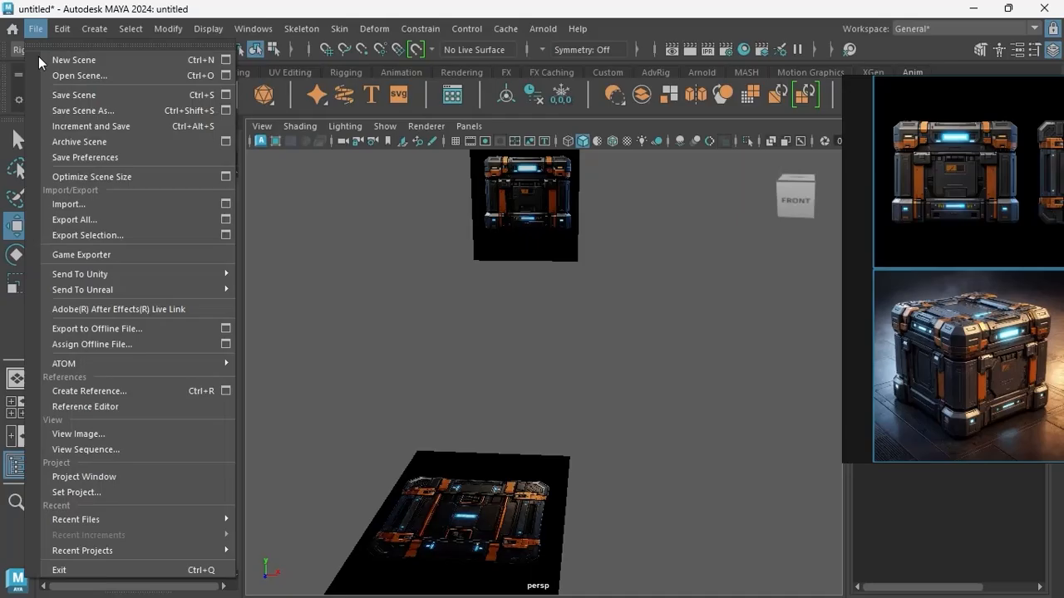
click(111, 492)
drag(335, 92, 146, 86)
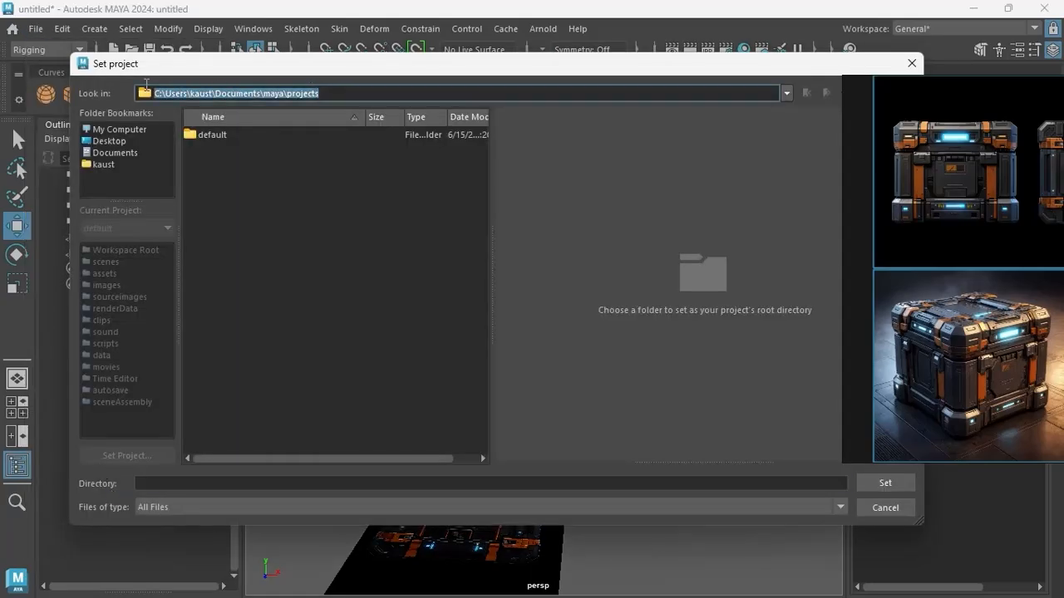
text(D:\Youtube\Youtube\Lesson 2\Ref)
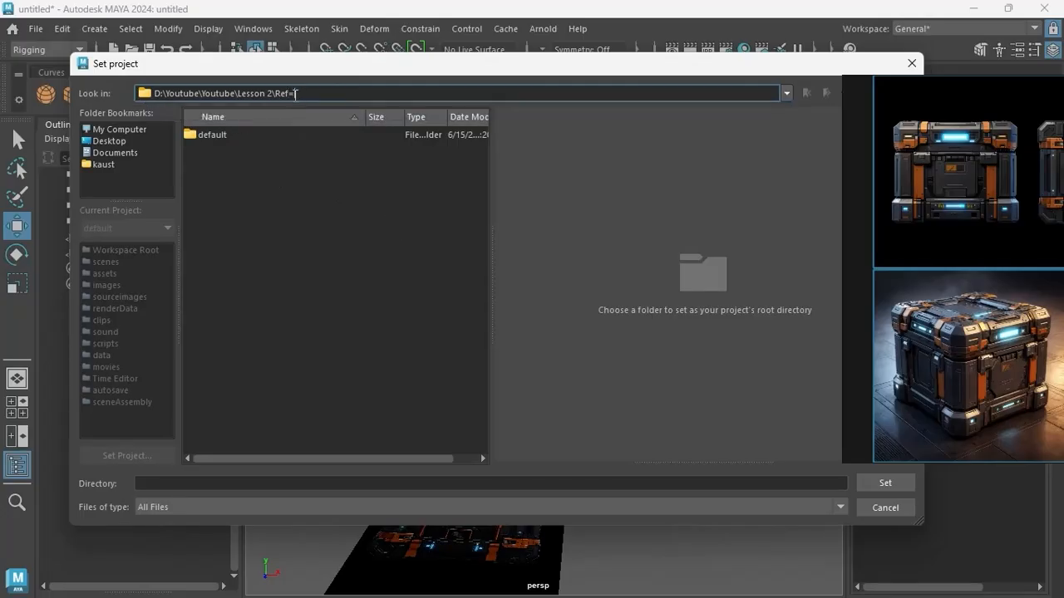
key(BackSpace)
key(BackSpace)
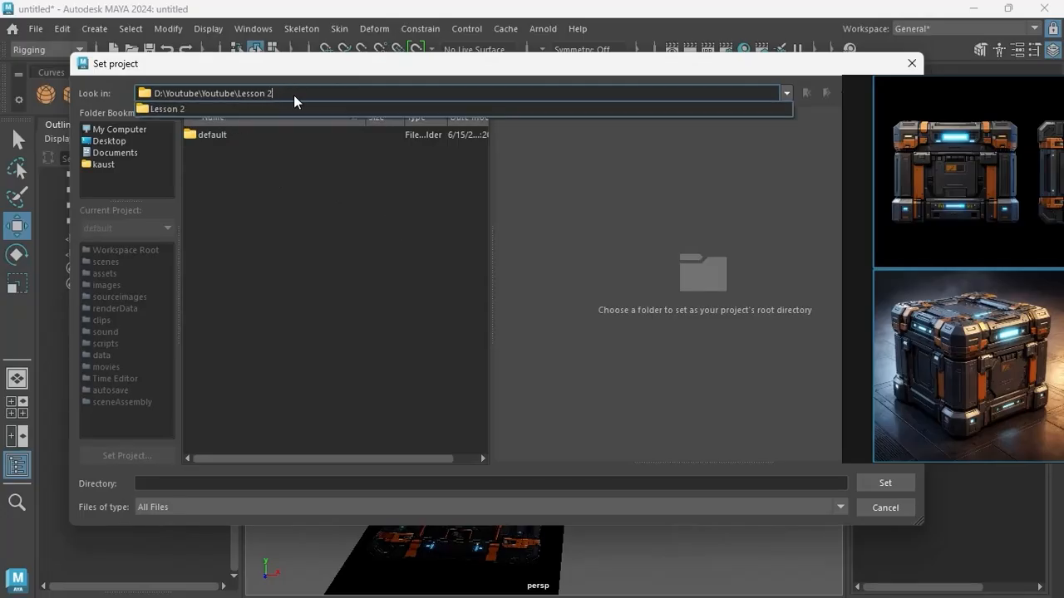
key(Return)
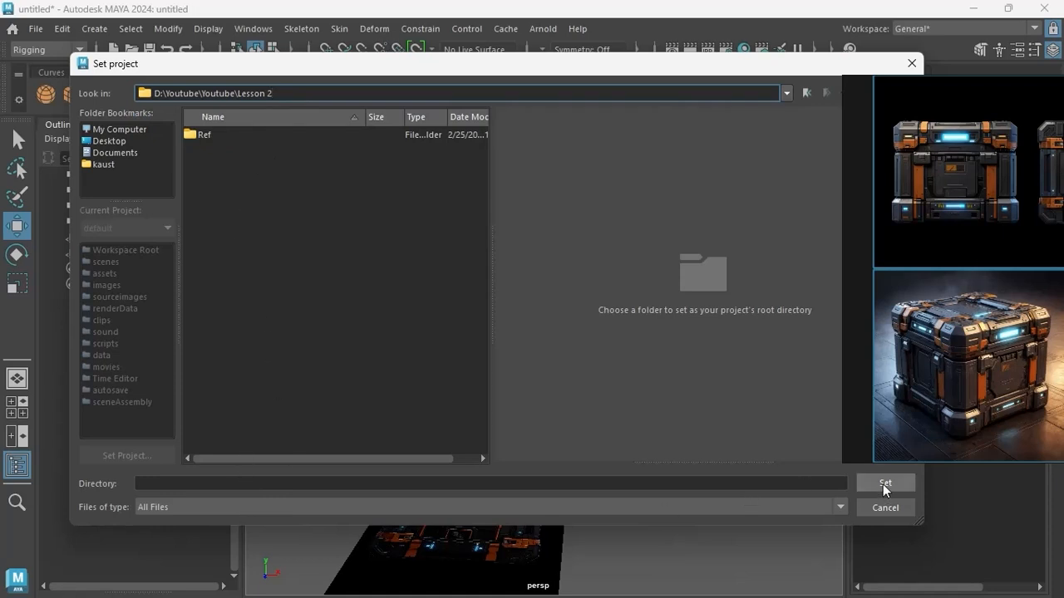
Create a folder named Maya_Lesson2 and set it as the project with a default workspace.
right_click(252, 251)
click(301, 273)
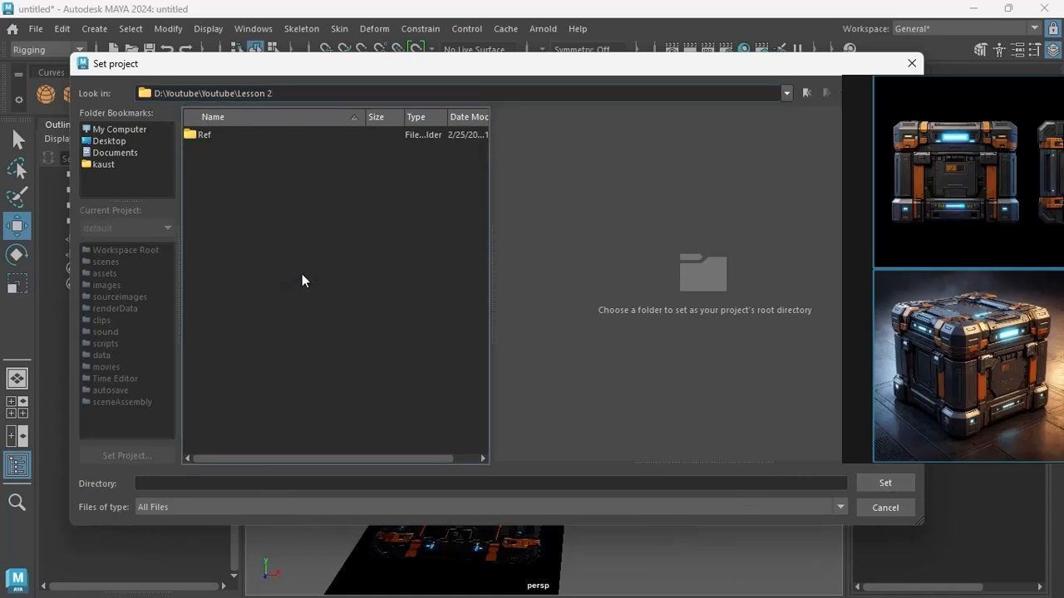
key(BackSpace)
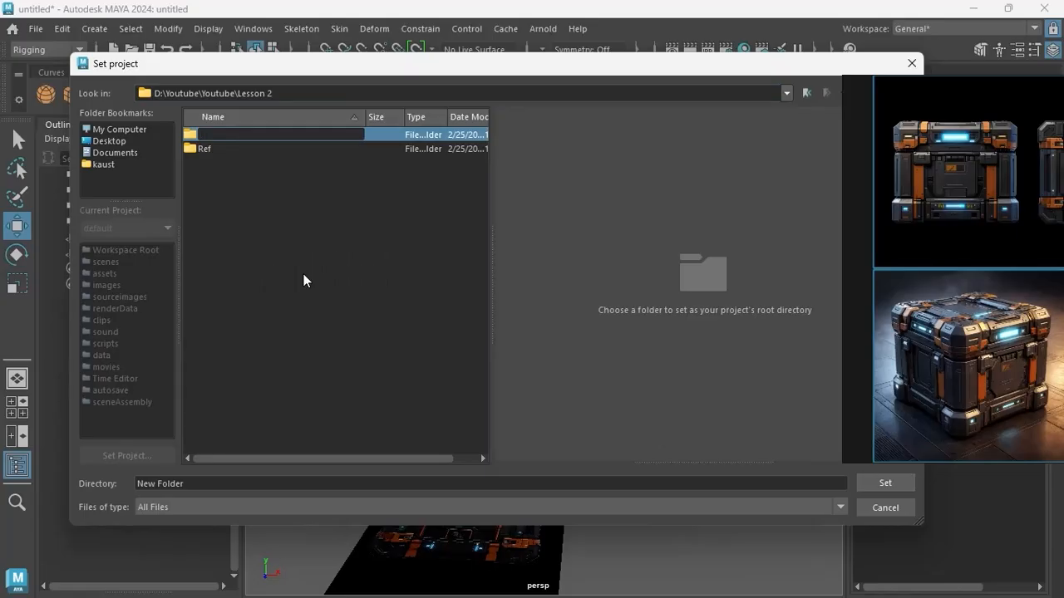
text(Maya_Lesson2)
key(Return)
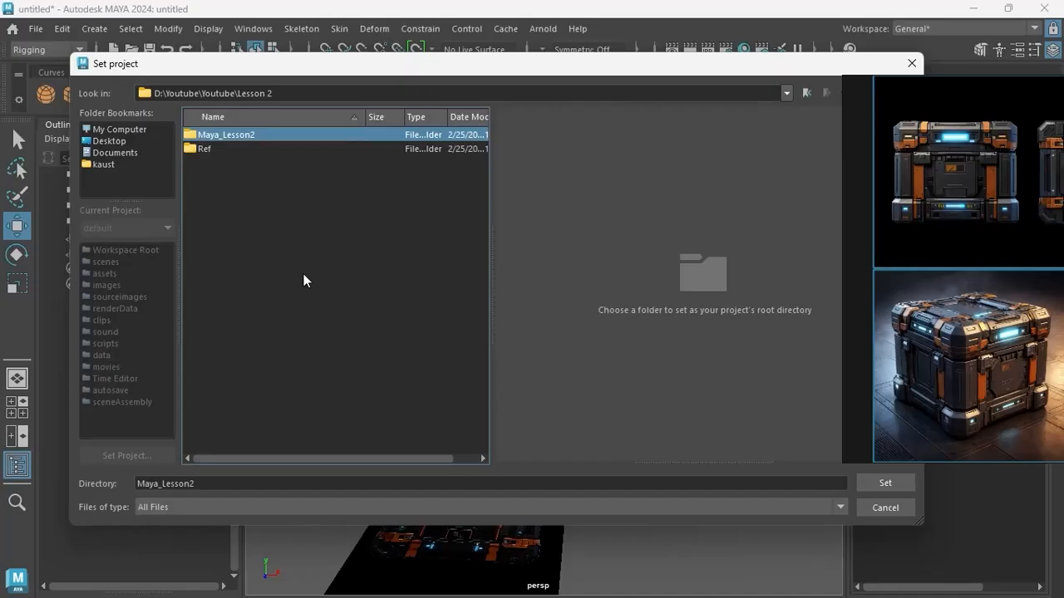
click(872, 483)
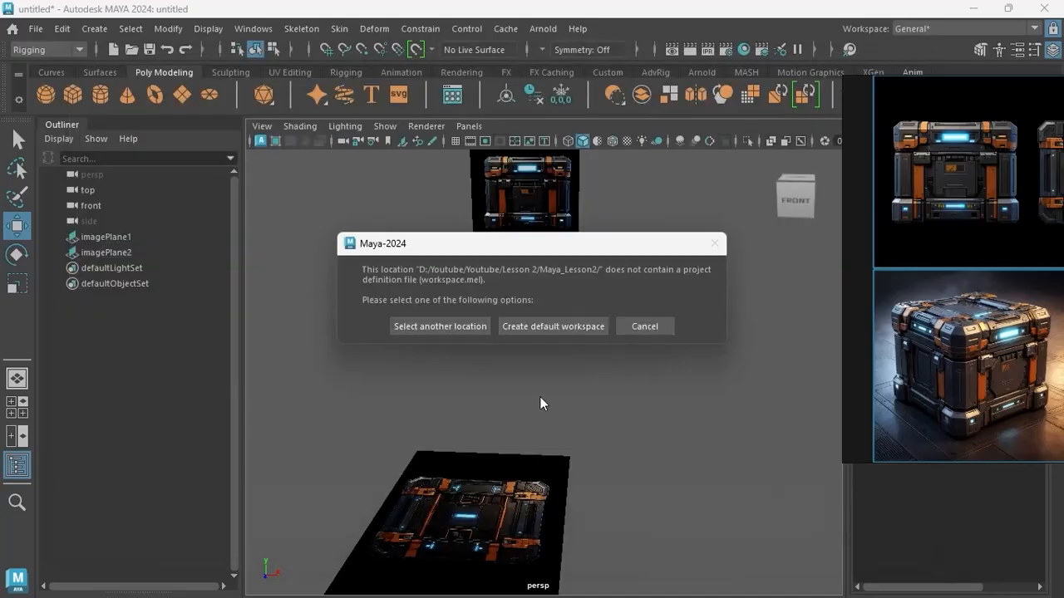
click(566, 326)
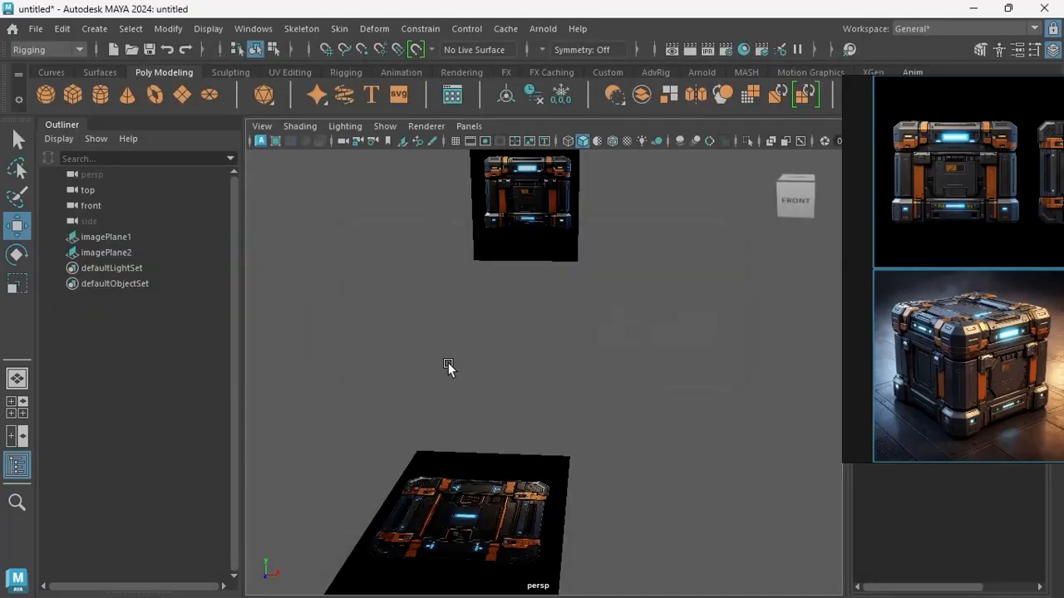
Switch to File Explorer to inspect the Maya_Lesson2 folder's contents and path, and return to Maya.
mouse_move(481, 579)
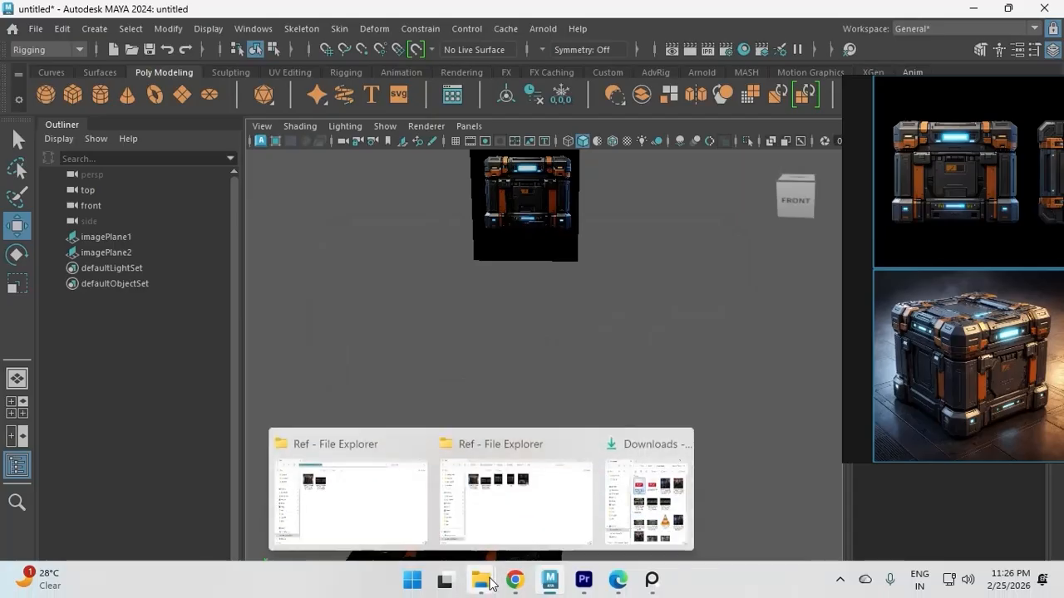
click(559, 527)
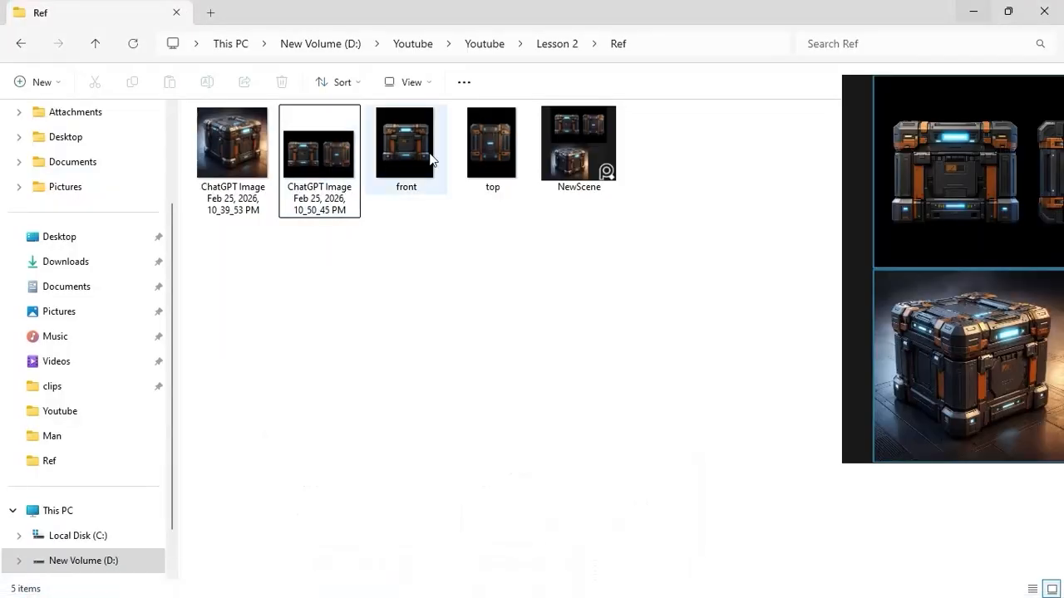
click(557, 46)
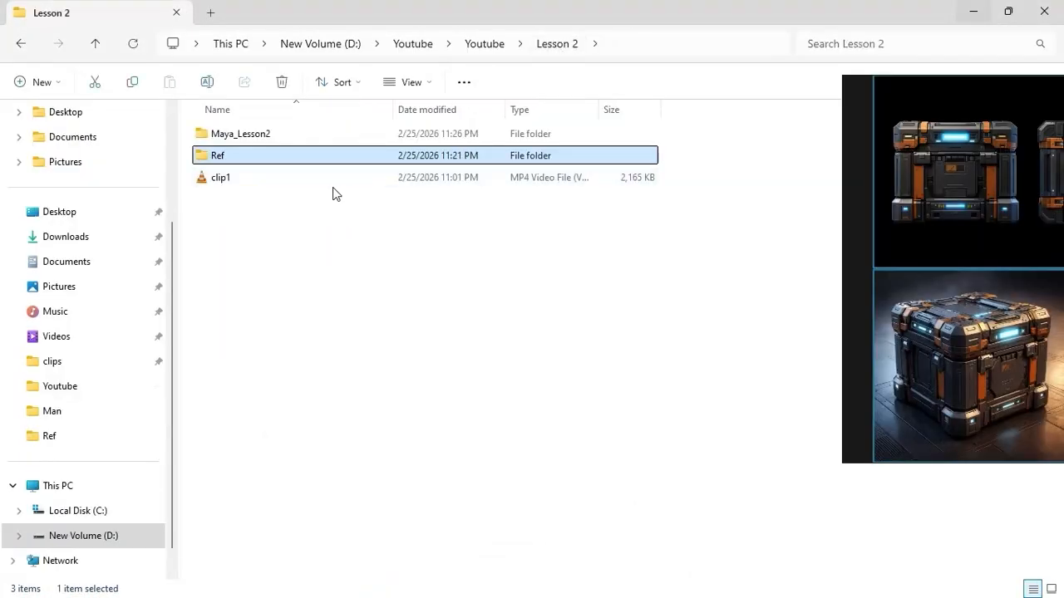
double_click(260, 134)
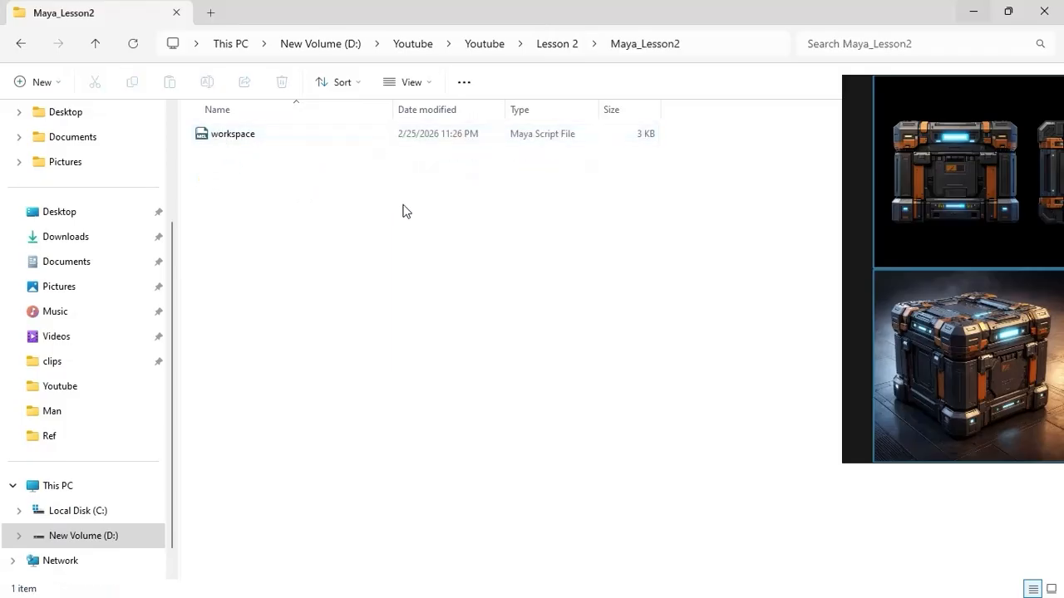
click(700, 47)
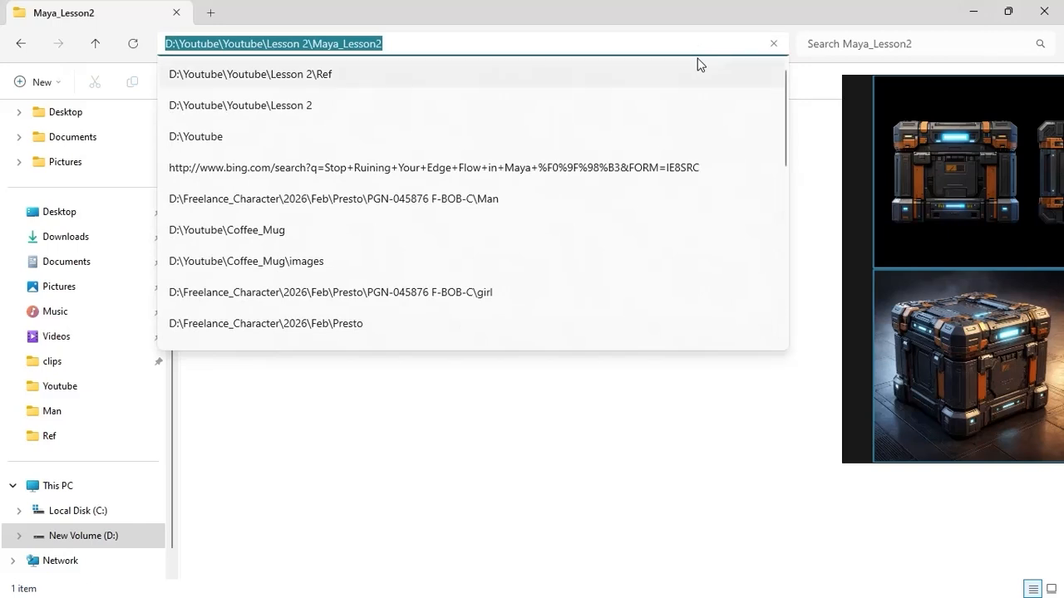
click(550, 588)
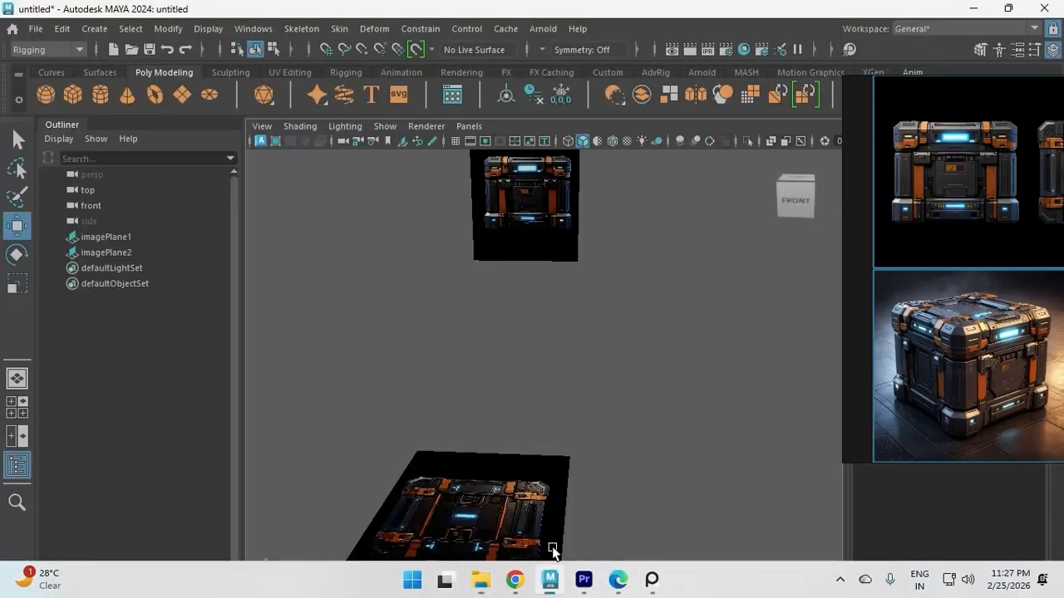
Review the current project's name and location in the Project Window and accept its default folder locations.
click(36, 29)
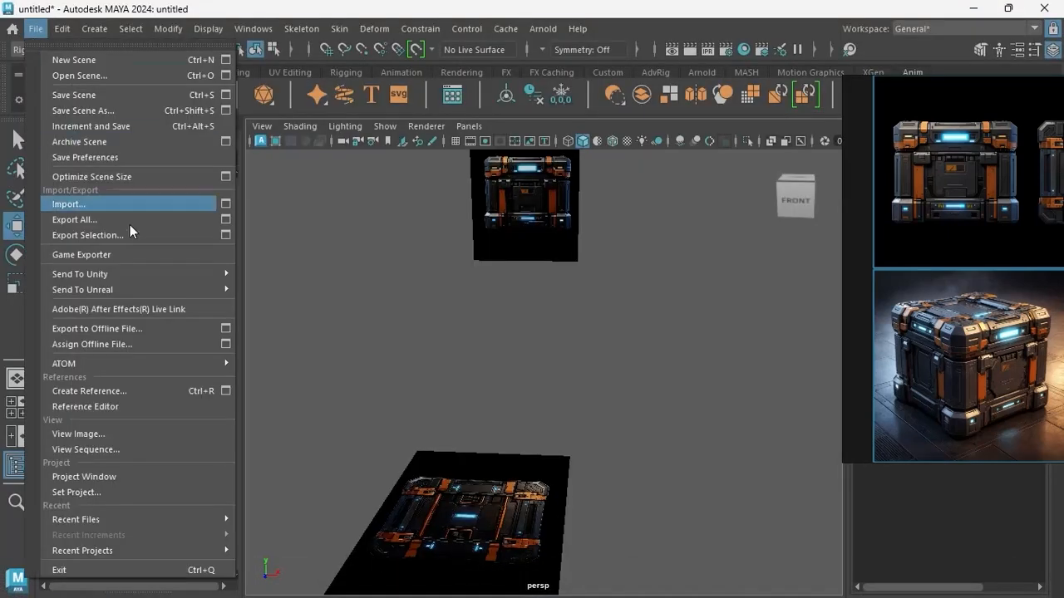
click(92, 478)
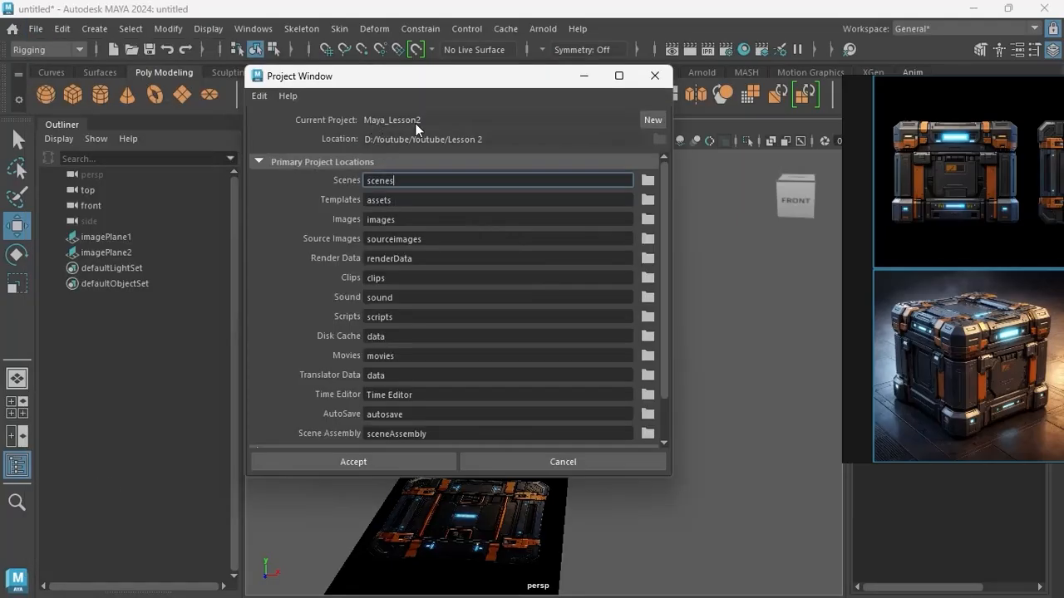
click(346, 460)
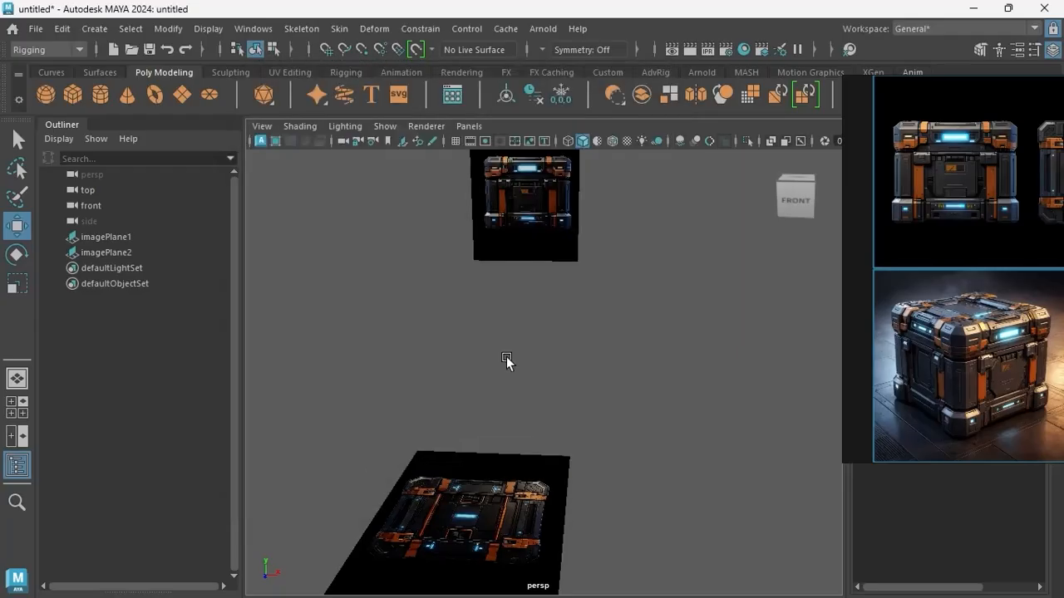
Switch to File Explorer, inspect the scenes folder inside Maya_Lesson2 and its path, and return to Maya.
key(super)
mouse_move(480, 582)
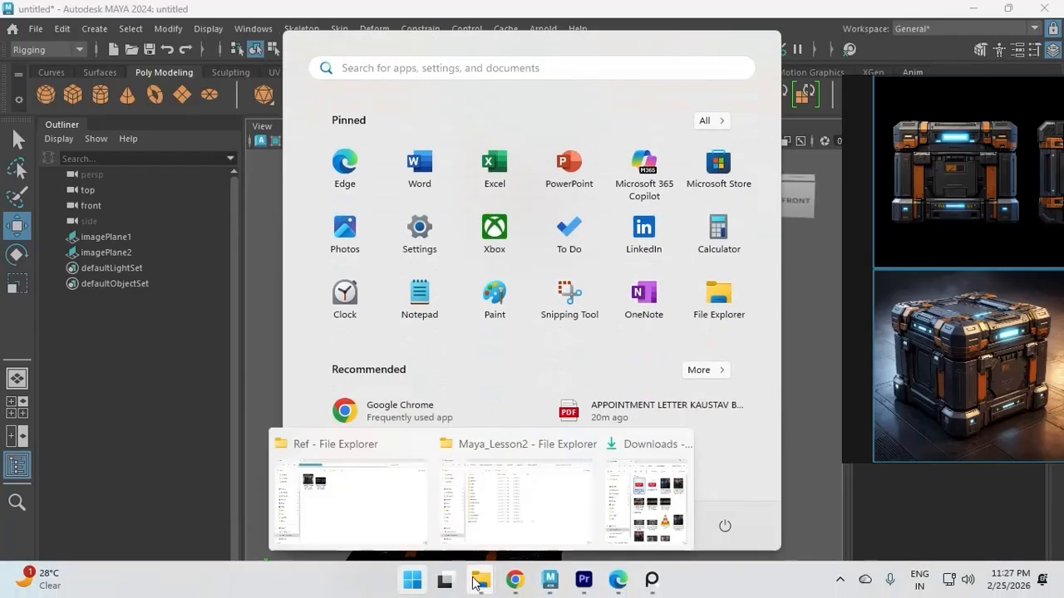
click(492, 498)
click(340, 473)
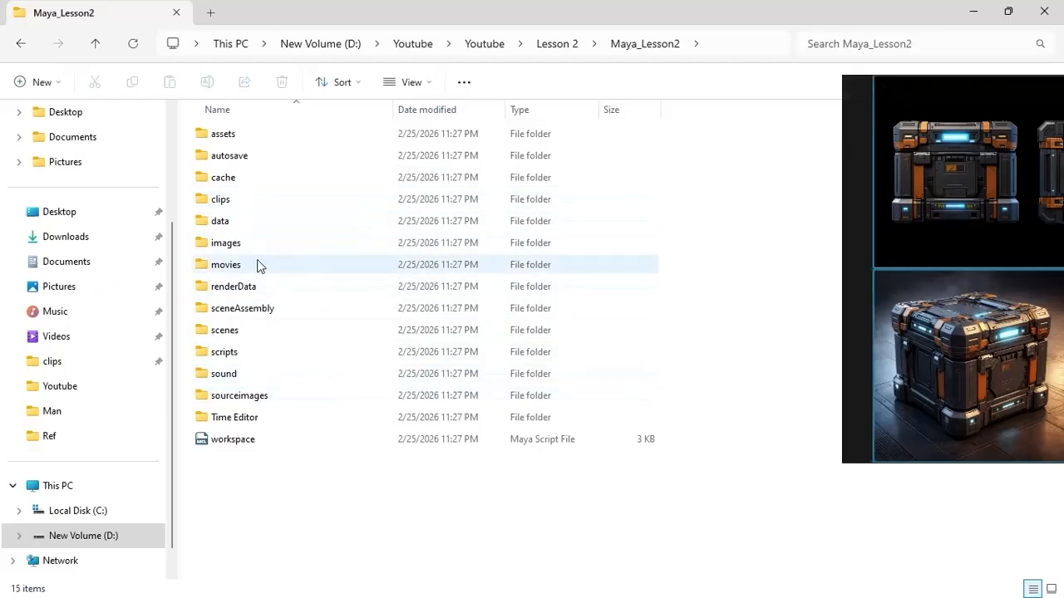
double_click(249, 331)
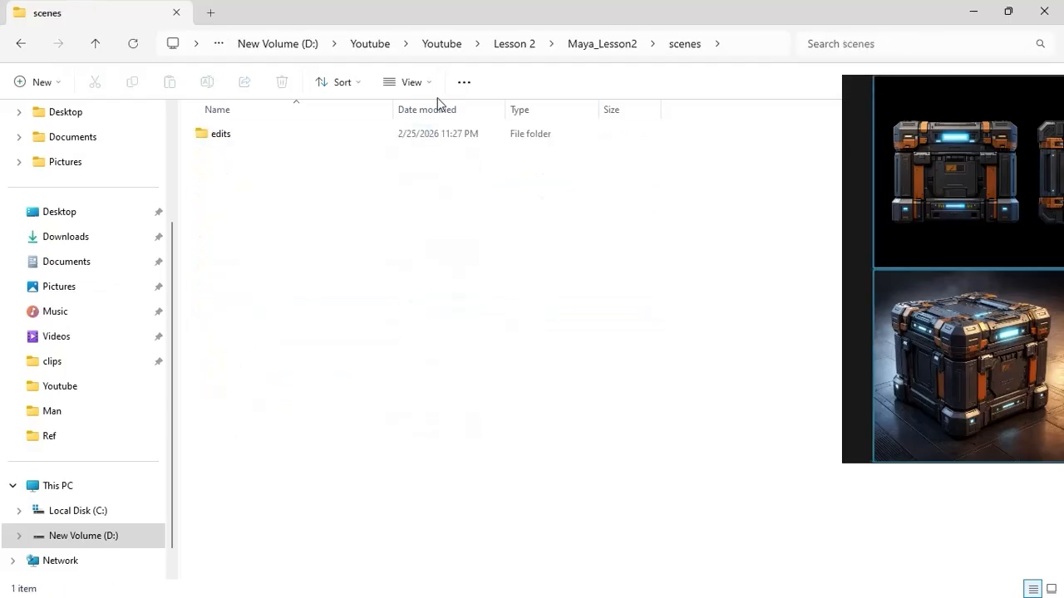
click(731, 48)
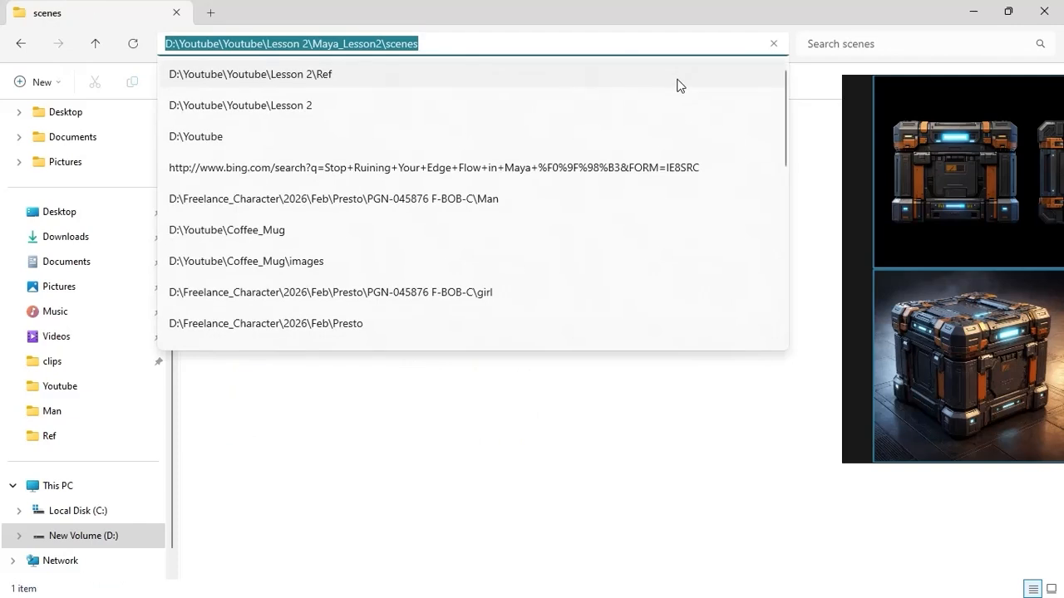
click(971, 11)
Save the scene as Scifi_crate_1 in Maya ASCII format in the Maya_Lesson2 project's scenes folder.
click(39, 29)
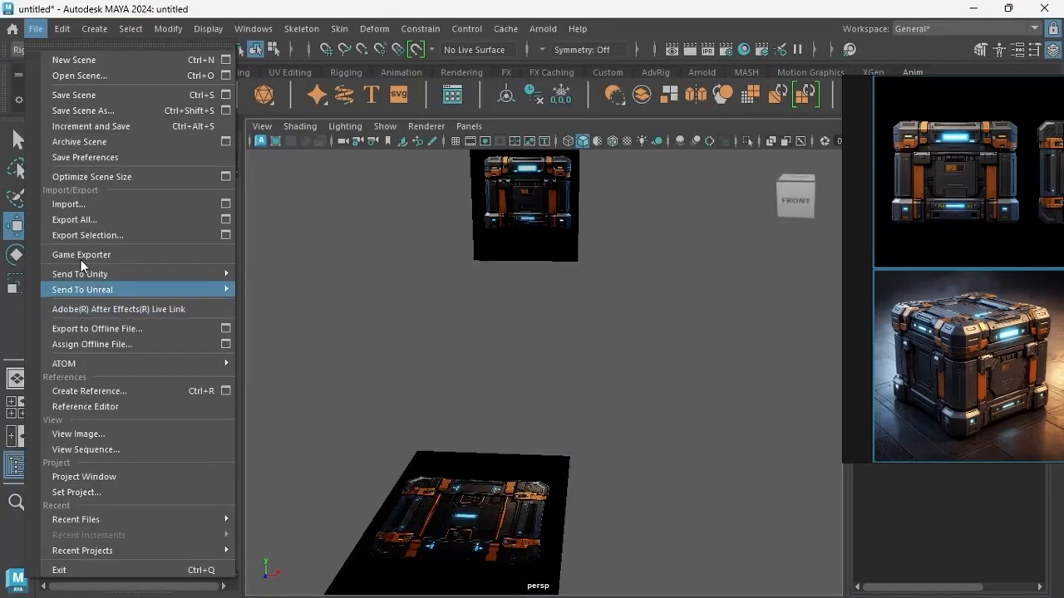
click(86, 108)
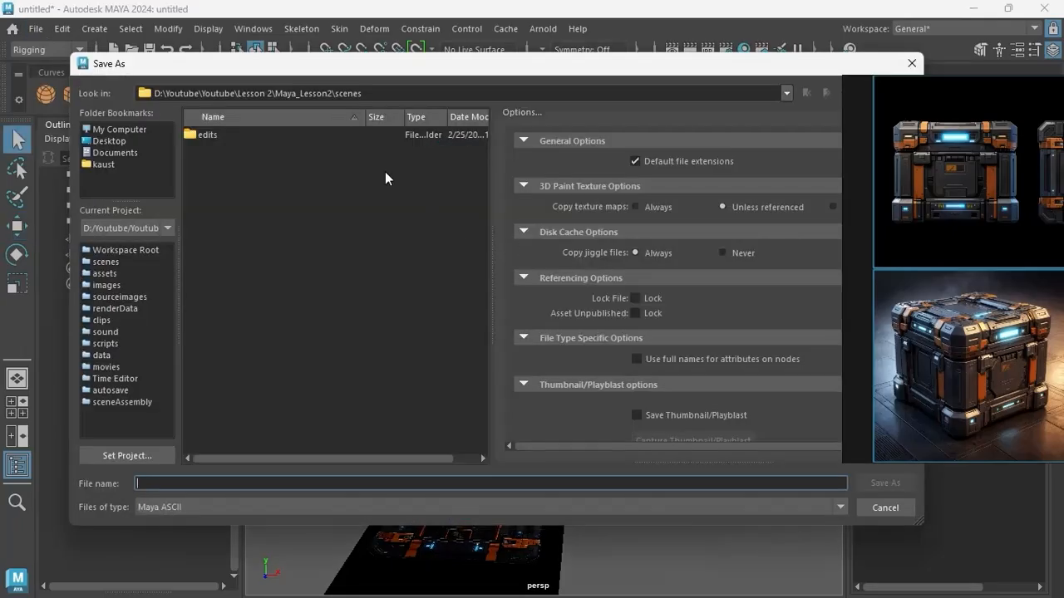
click(379, 92)
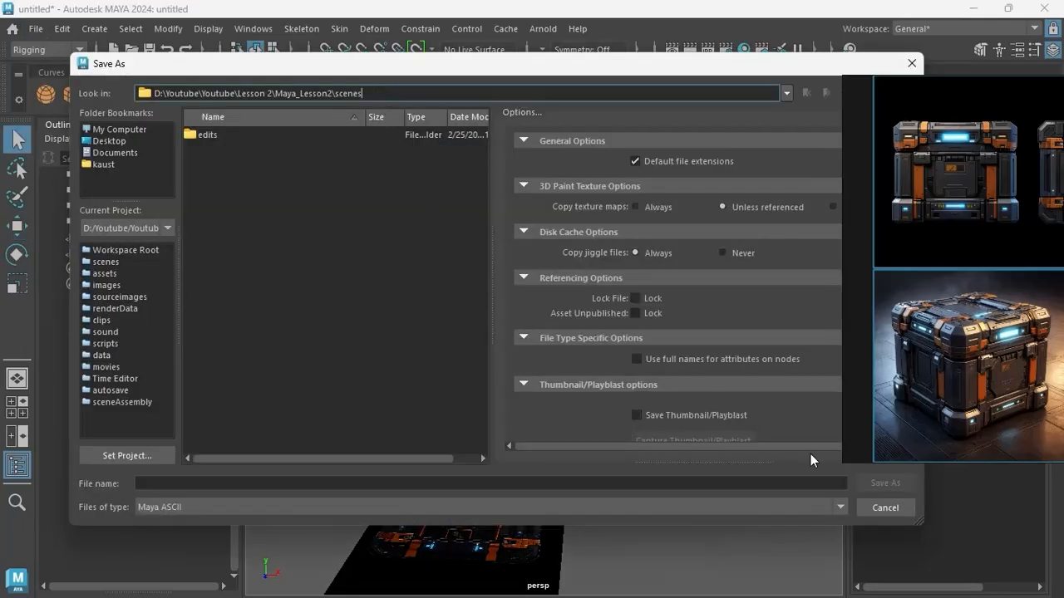
click(667, 484)
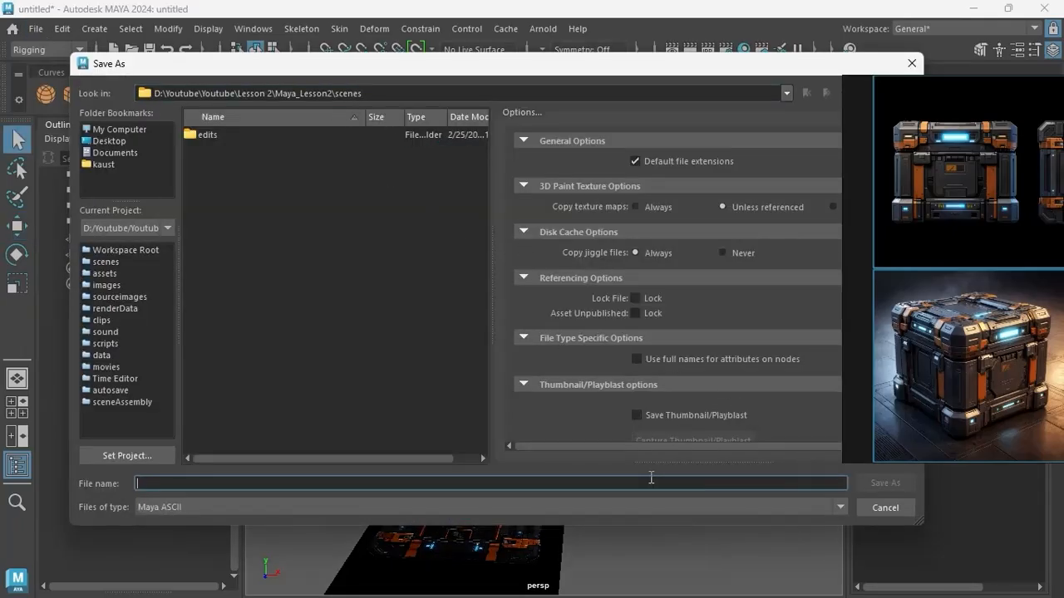
text(Scifi_crate_1)
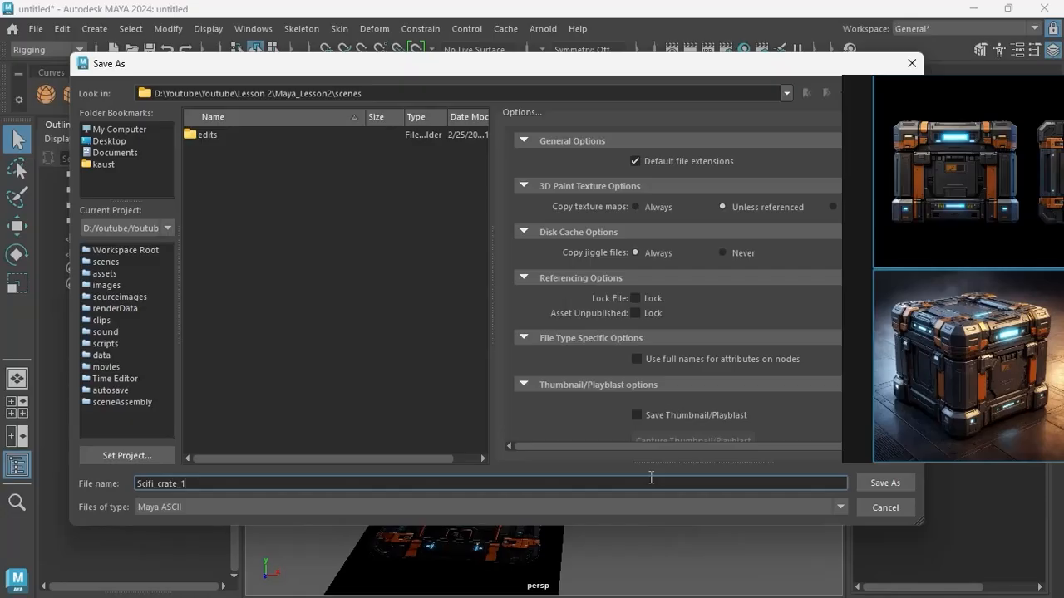
key(Return)
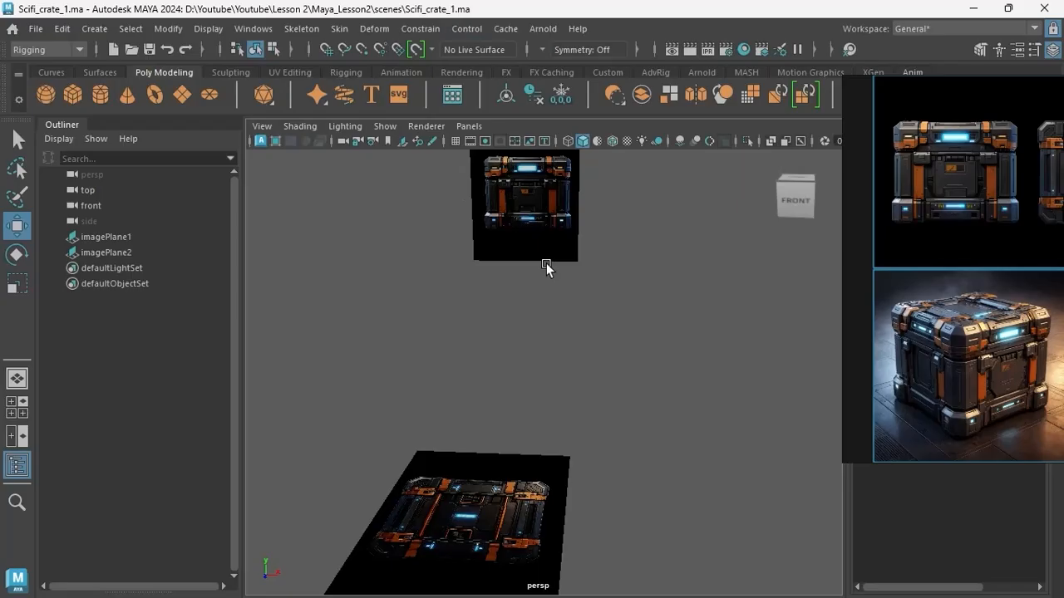
In the front view, raise the front image plane to a Translate Y of about 7.235 so the crate's base meets the ground line.
scroll(548, 274, down, 4)
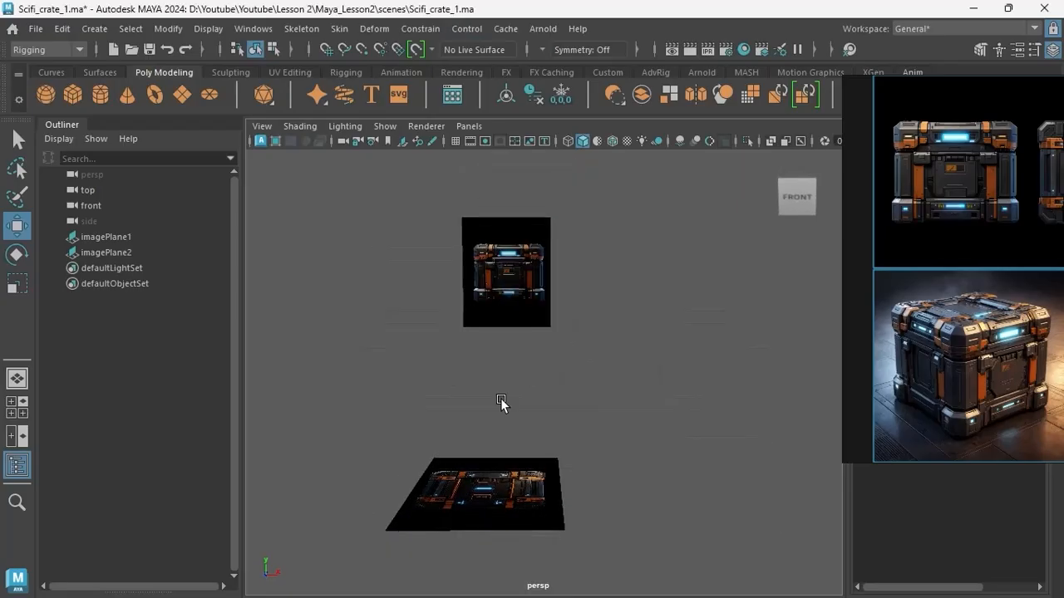
key(space)
key(space)
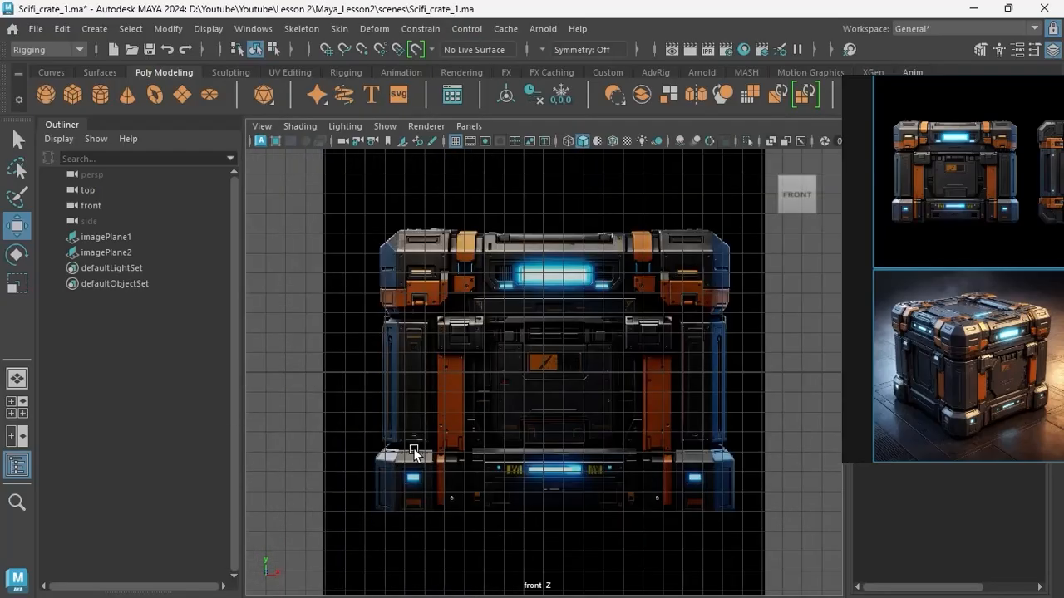
scroll(416, 436, down, 4)
click(504, 364)
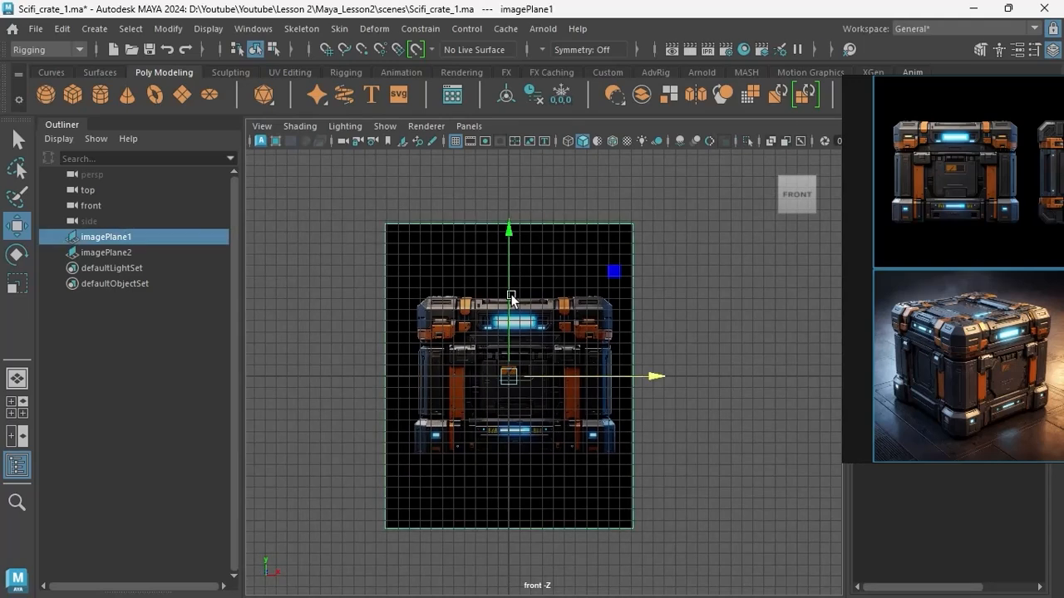
drag(506, 245, 516, 155)
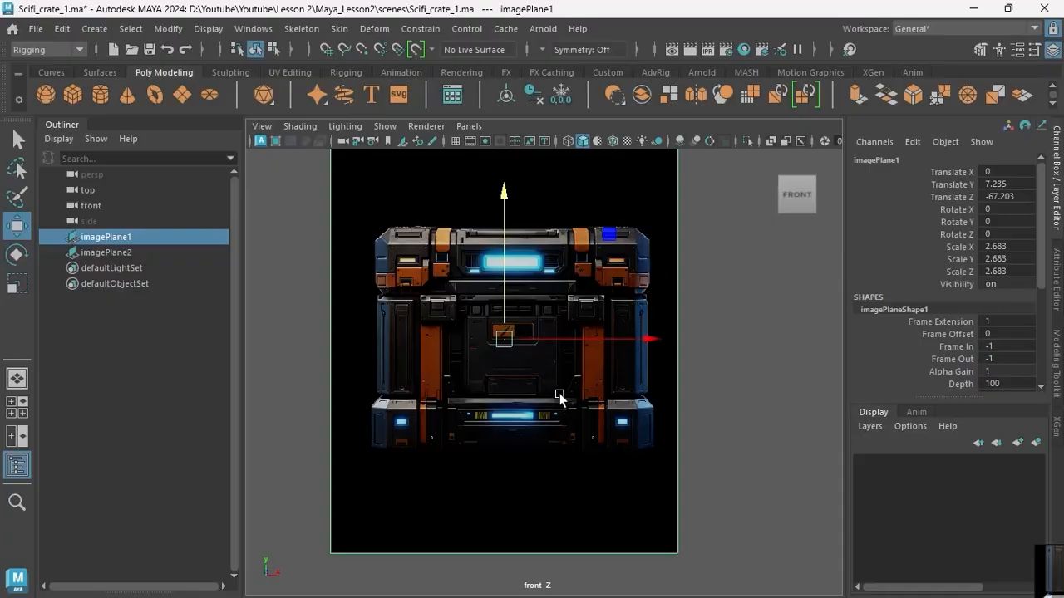
Create a polygon cube at the origin.
click(73, 95)
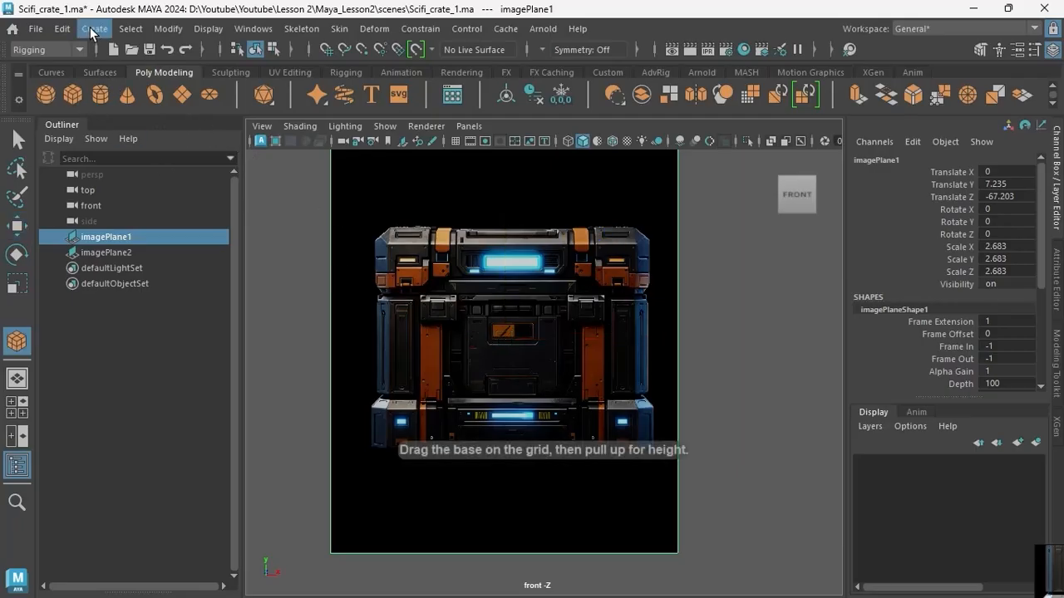
click(91, 30)
mouse_move(250, 88)
click(364, 372)
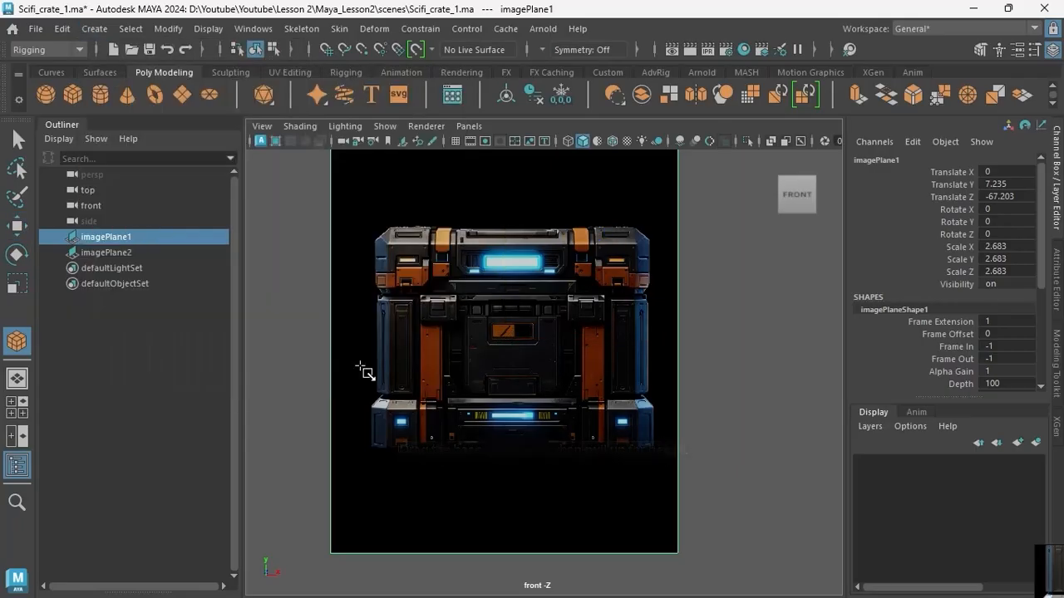
click(78, 94)
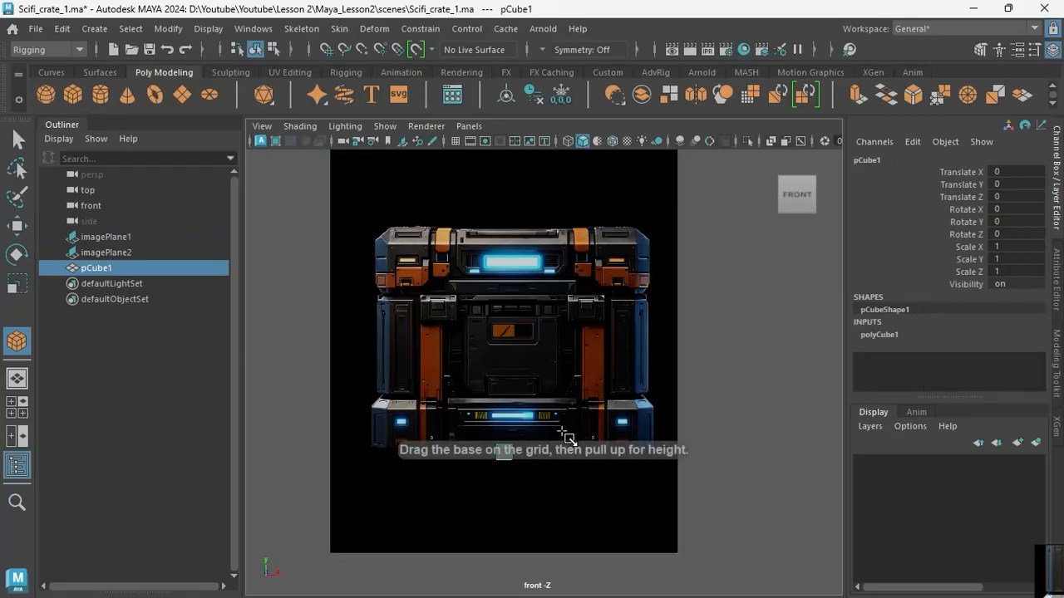
Scale the cube uniformly to about 16.74 and raise it to about 6.092 in Y, aligning its top with the crate's.
key(r)
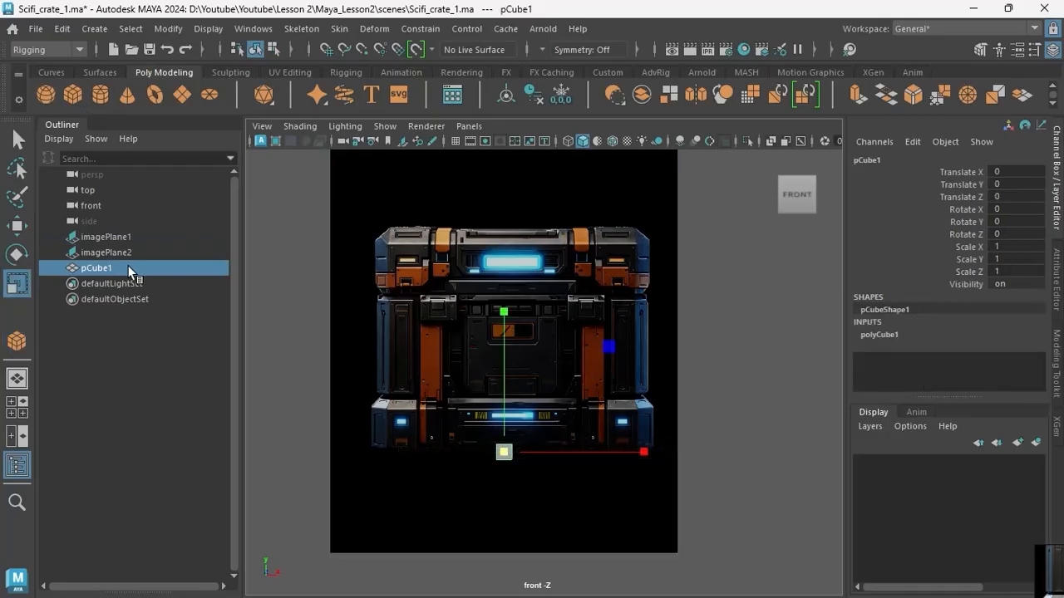
drag(505, 451, 716, 504)
key(w)
drag(505, 305, 526, 210)
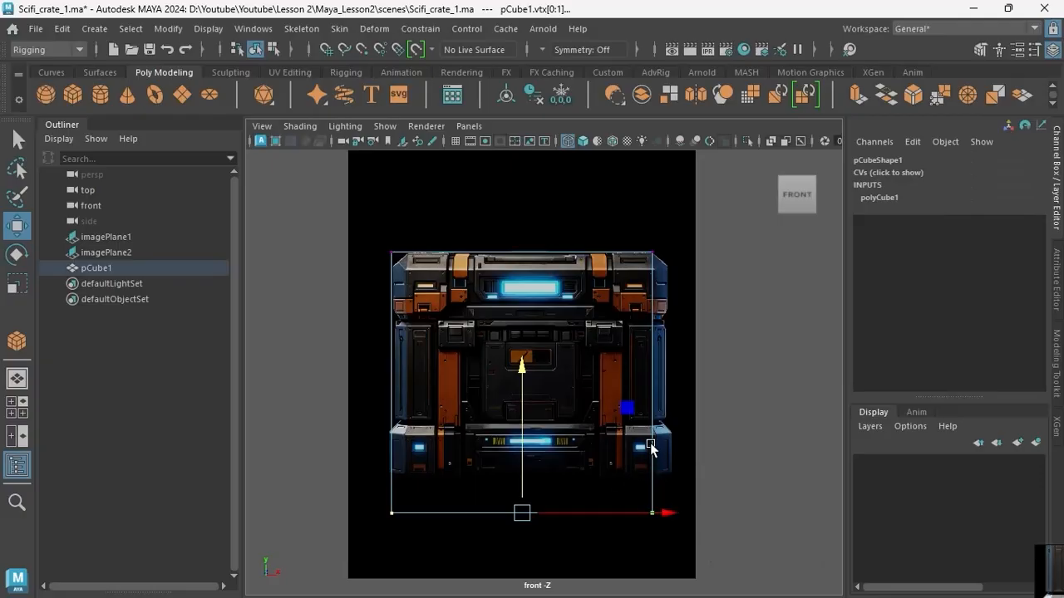
Raise the cube's bottom vertices to the lower edge of the crate in the front reference.
right_drag(650, 444, 541, 155)
drag(343, 462, 778, 537)
drag(520, 390, 526, 359)
drag(526, 363, 532, 351)
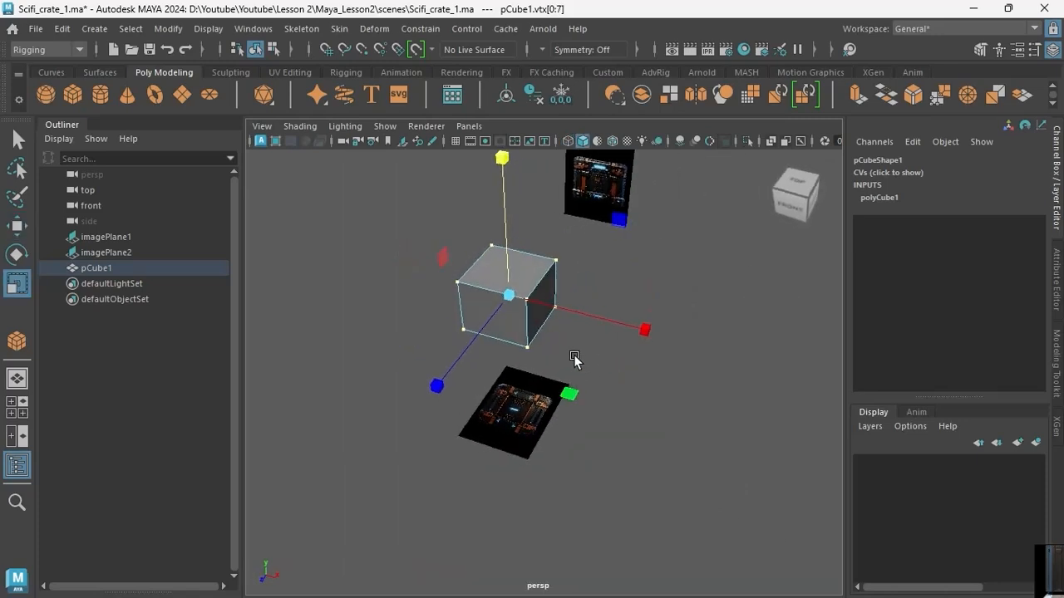
Scale all the cube's vertices slightly in width and depth to fit the crate, and return to object mode.
alt+drag(573, 357, 603, 393)
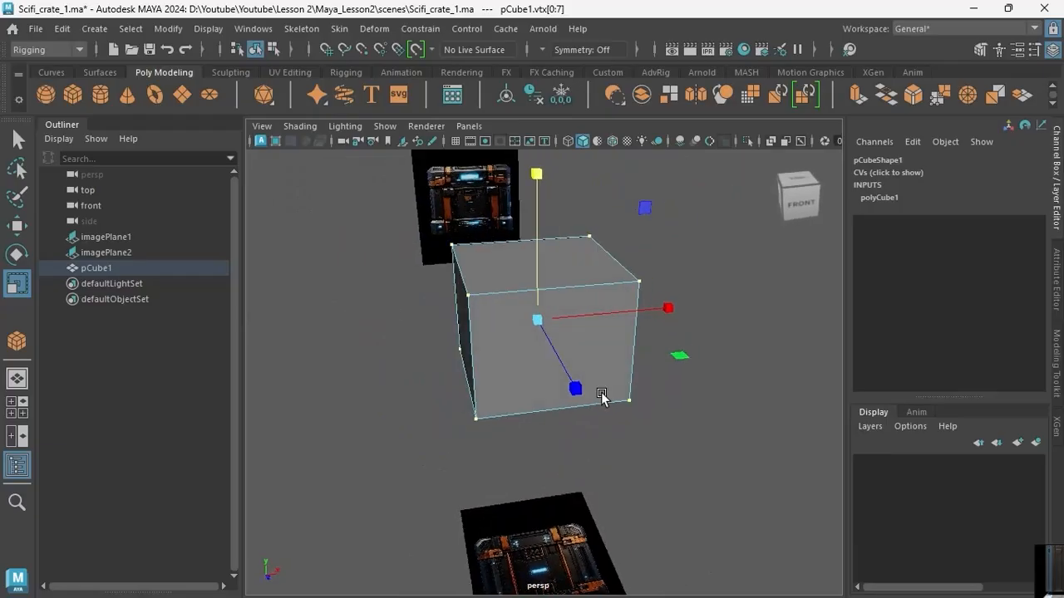
mouse_move(594, 355)
alt+mouse_down()
mouse_move(610, 383)
mouse_move(611, 366)
alt+mouse_up()
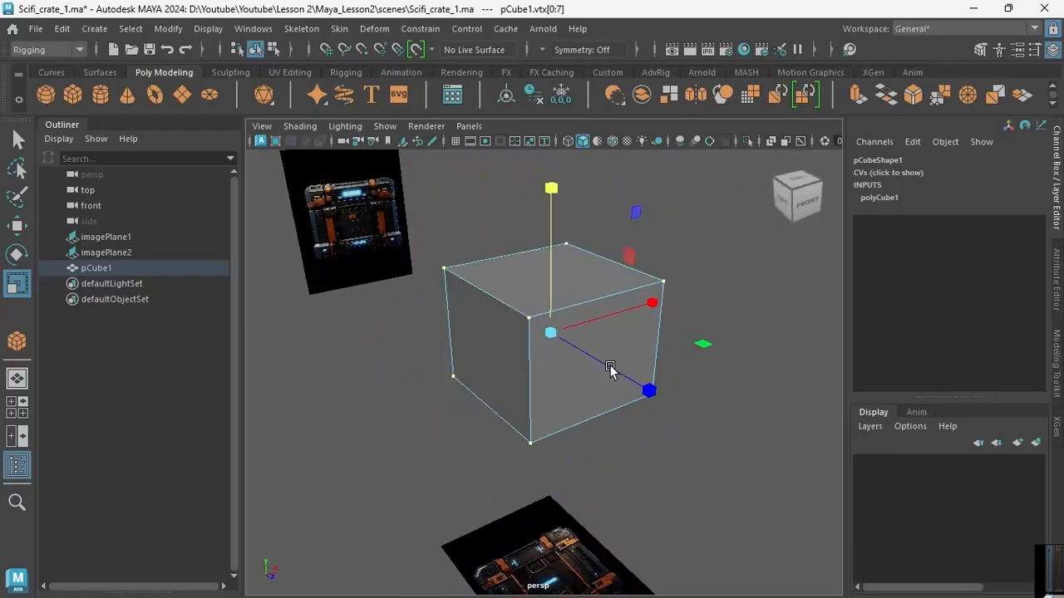
right_drag(588, 153, 638, 147)
Delete the cube's history, centre its pivot and freeze its transformations.
click(531, 95)
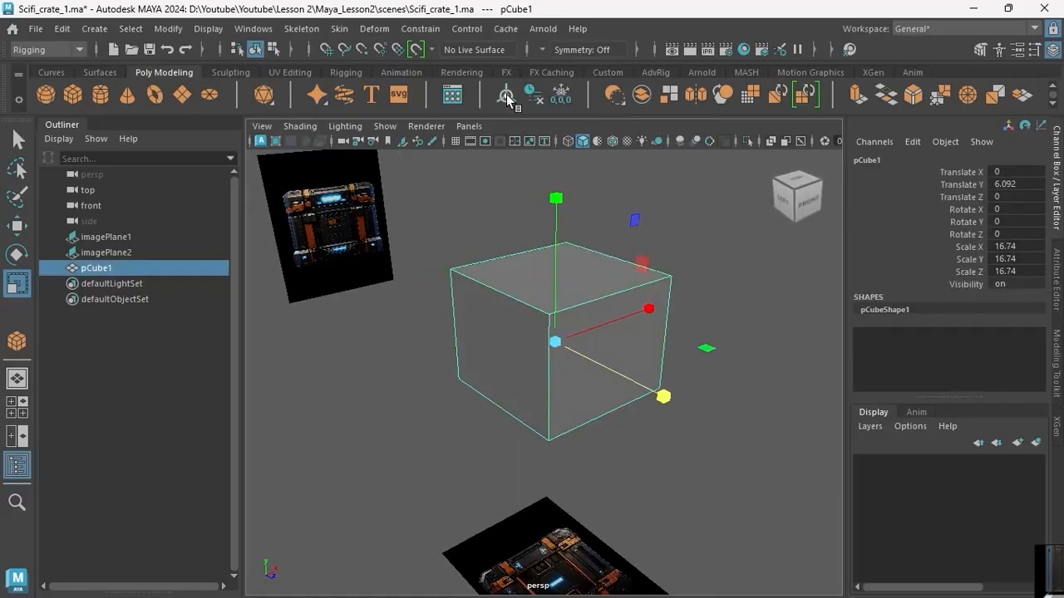
click(508, 95)
click(561, 96)
Connect the cube's vertical edges in the front view to add a horizontal edge loop around the middle.
key(space)
key(space)
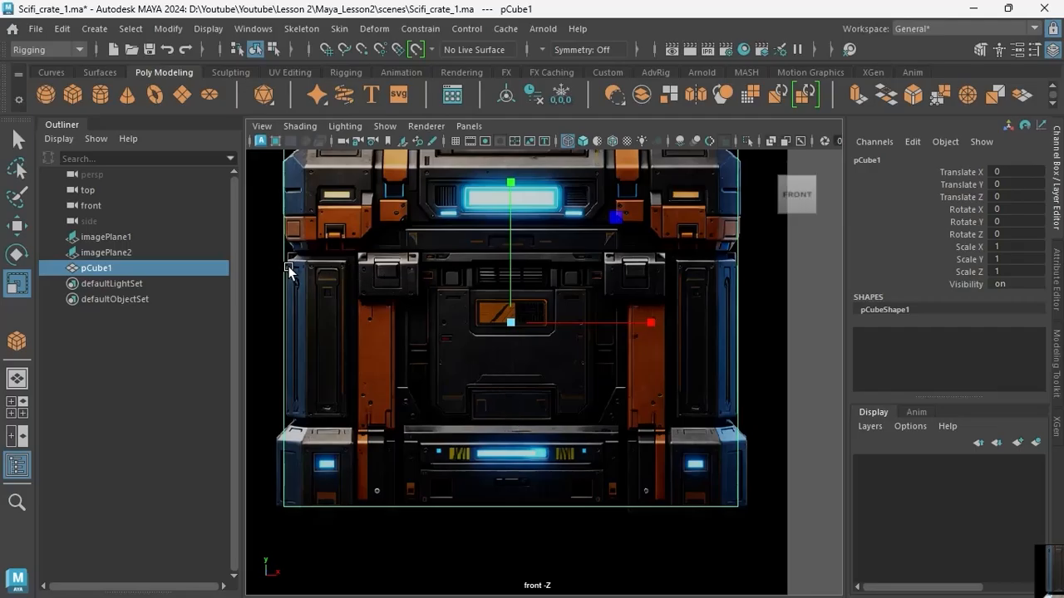
right_drag(293, 255, 283, 123)
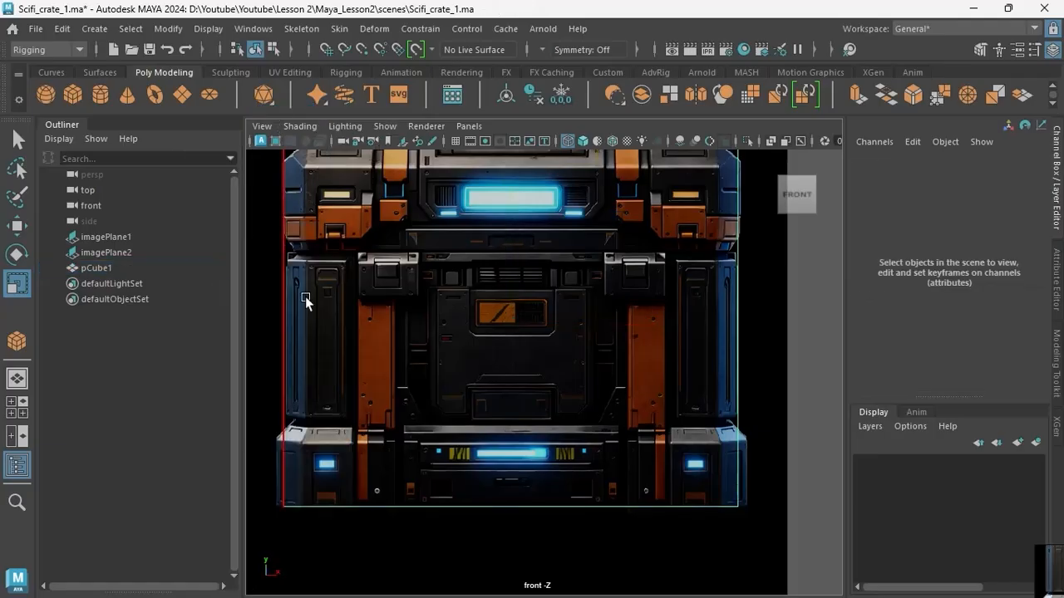
drag(266, 279, 752, 313)
shift+right_drag(738, 262, 721, 484)
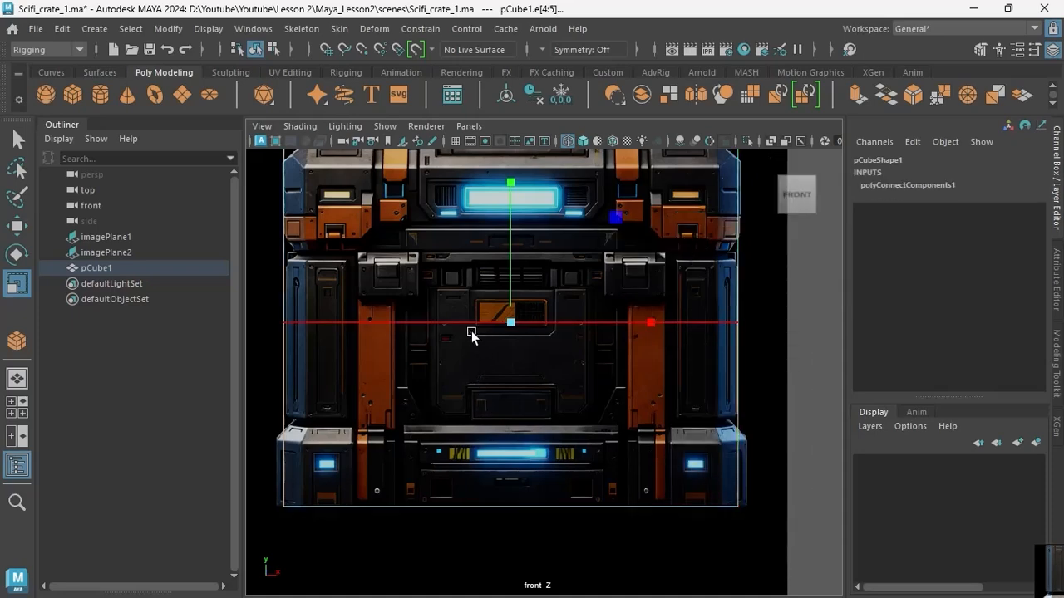
Bevel the cube's middle edge loop into two horizontal loops with a fraction of 0.5 and one segment.
key(space)
key(space)
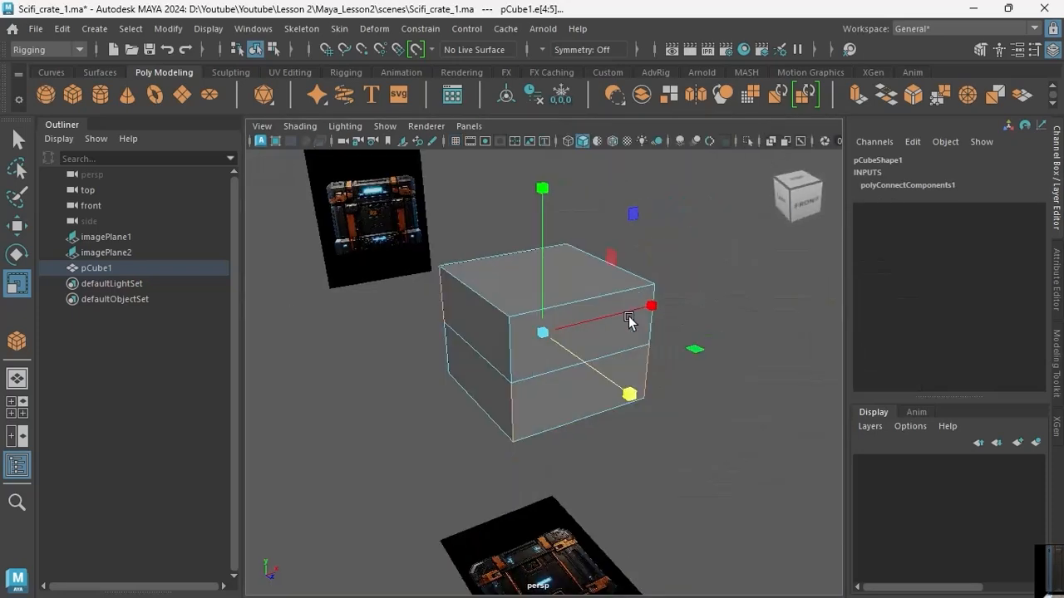
double_click(600, 380)
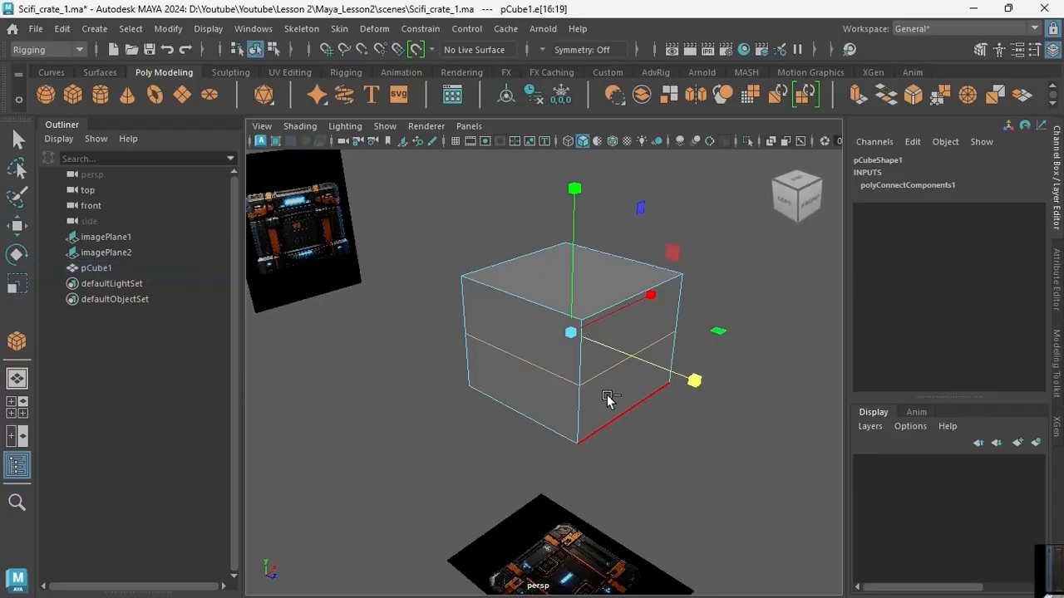
key(ctrl+b)
Move the cube's lower horizontal edge loop down to the top of the crate's base section in the front view.
key(space)
key(space)
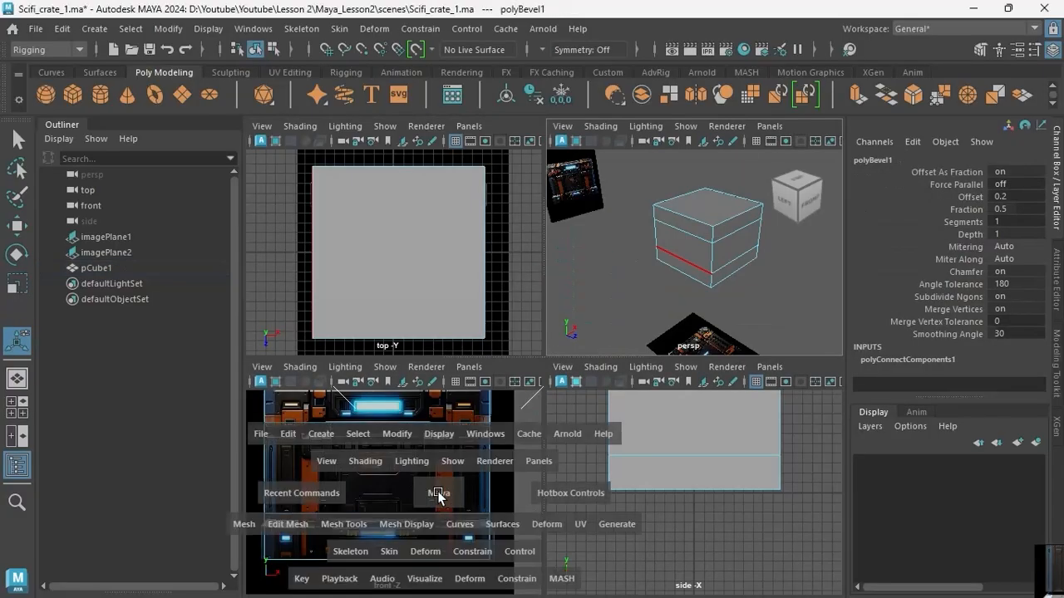
scroll(482, 471, down, 2)
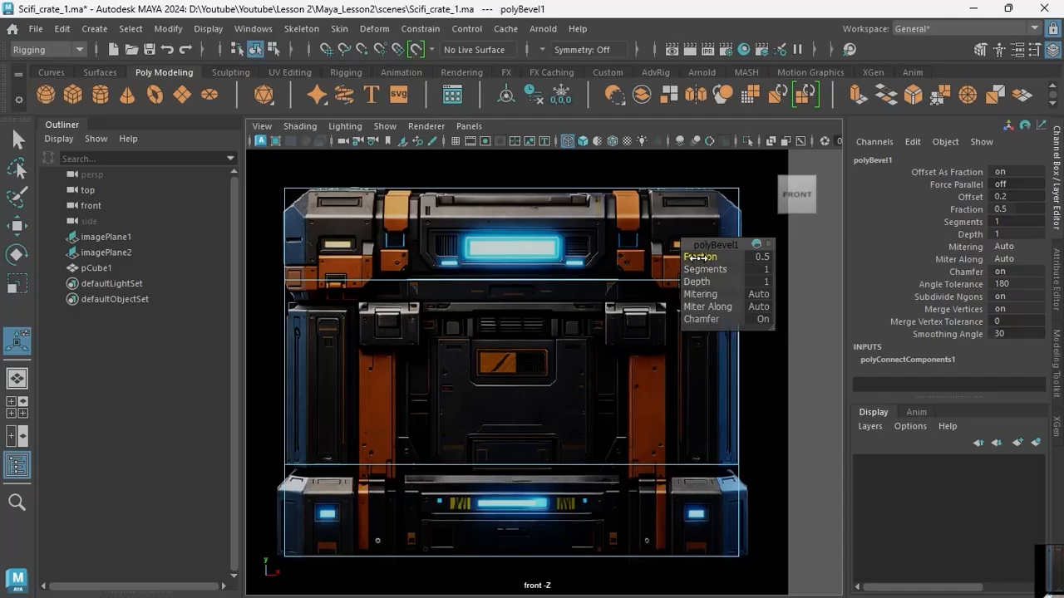
click(546, 443)
key(w)
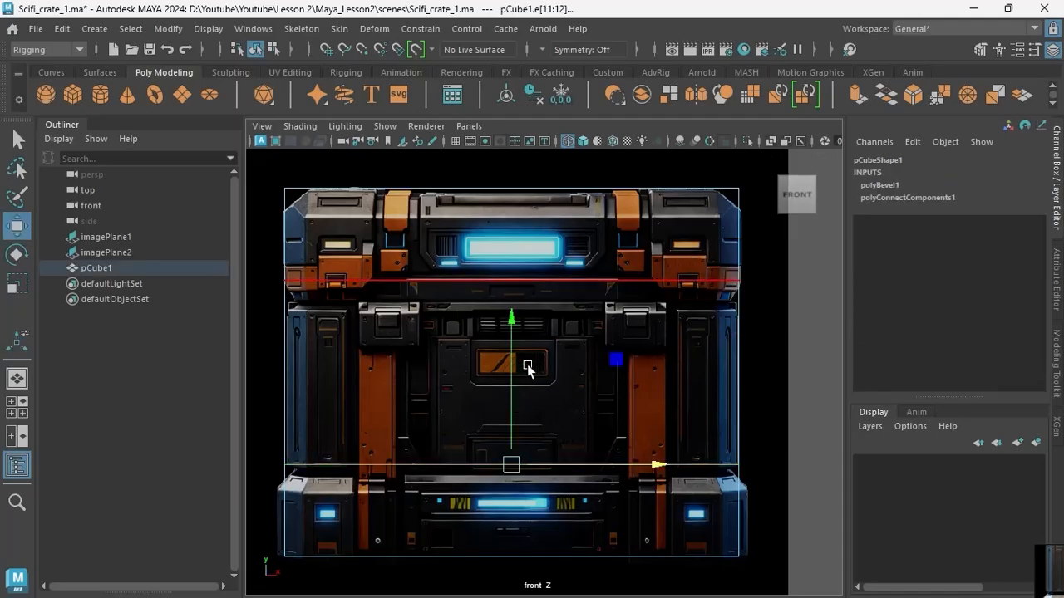
drag(515, 319, 518, 327)
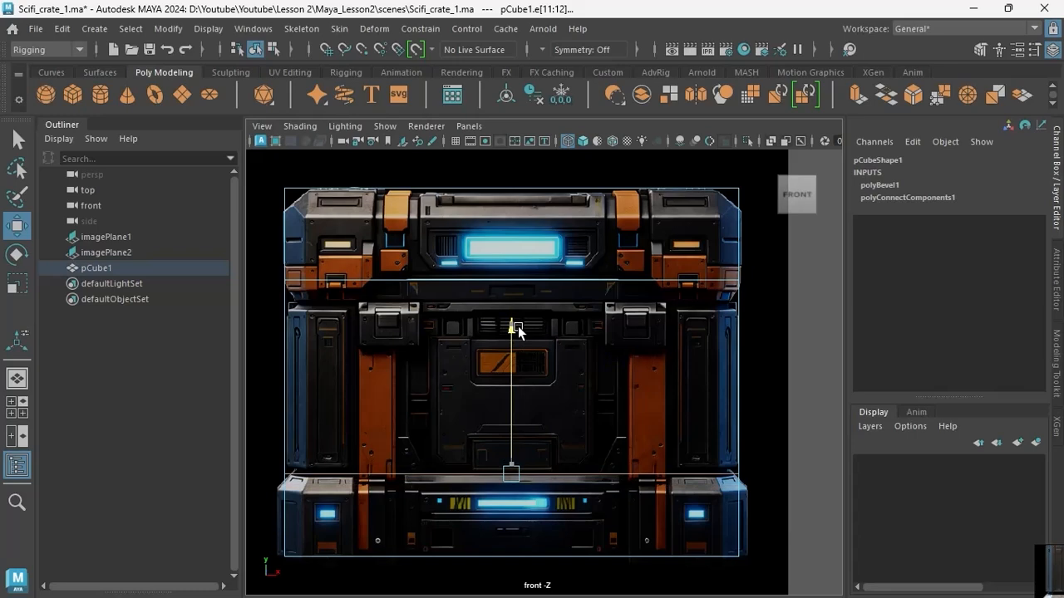
Move the cube's upper horizontal edge loop down to the seam between the crate's lid and body in the front view.
click(427, 285)
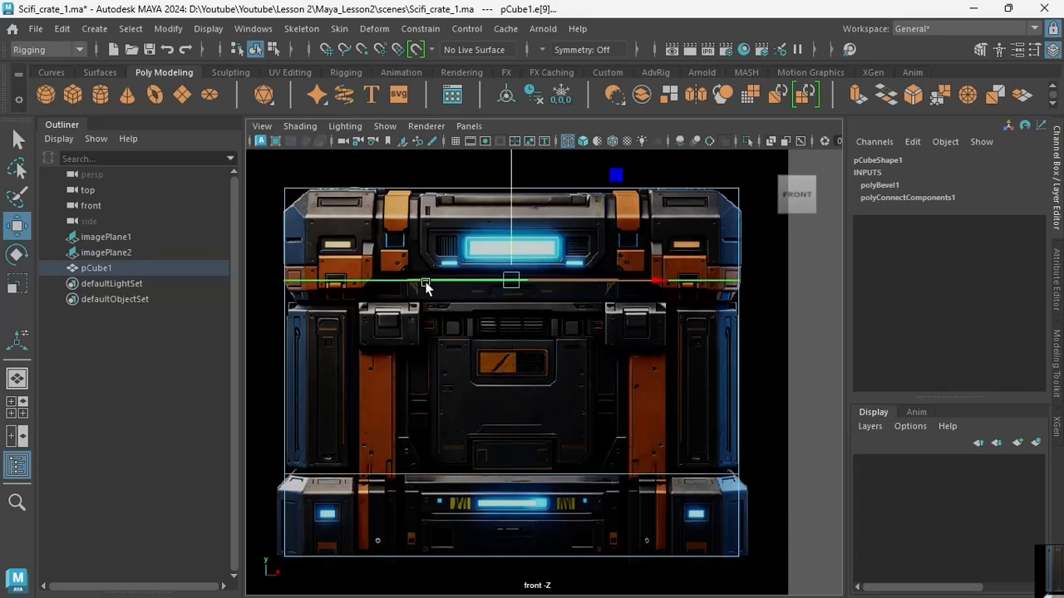
drag(512, 190, 515, 218)
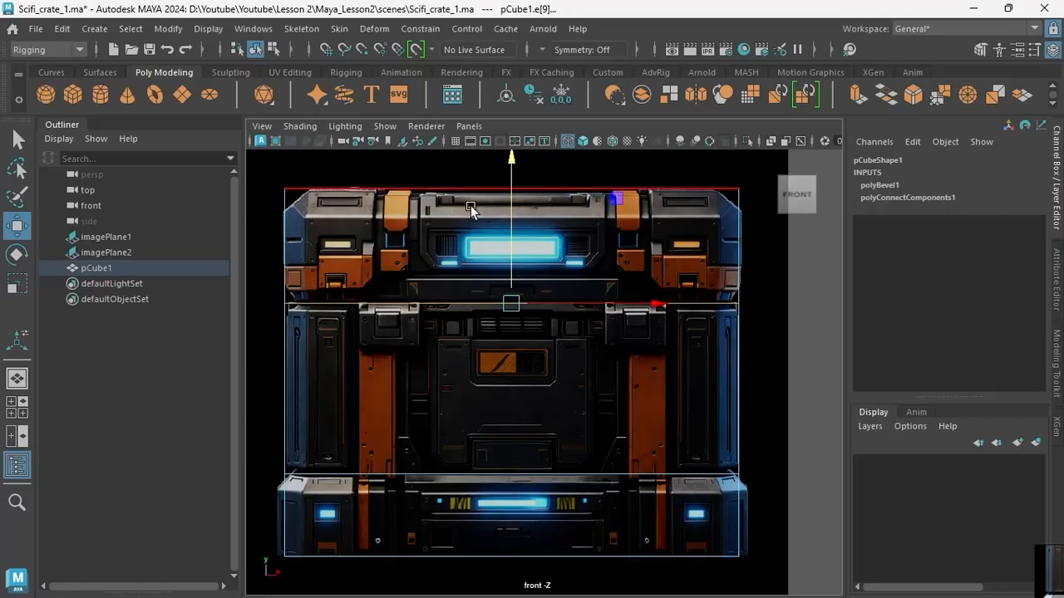
key(space)
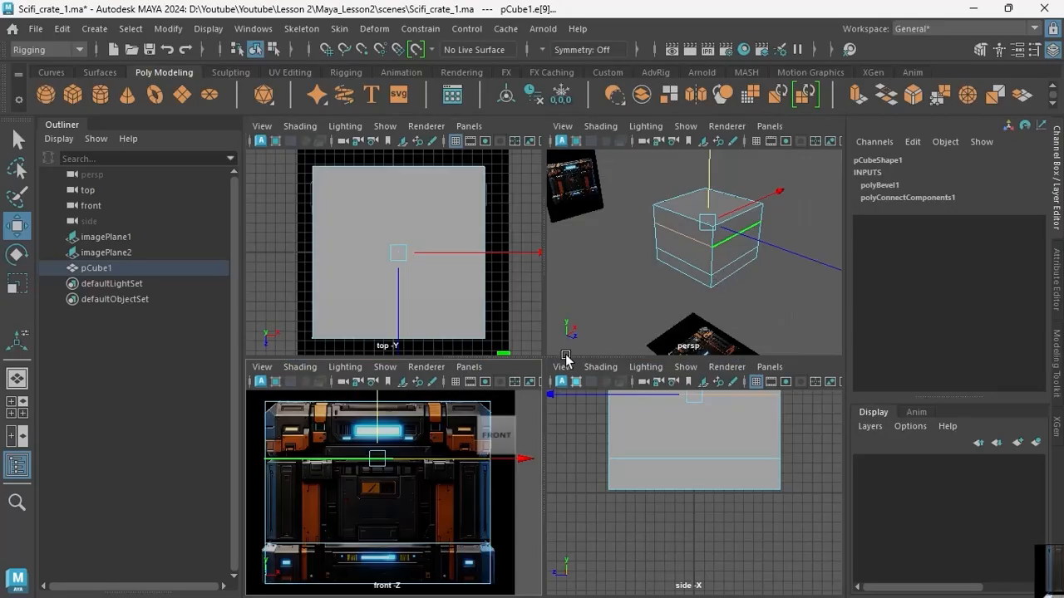
key(space)
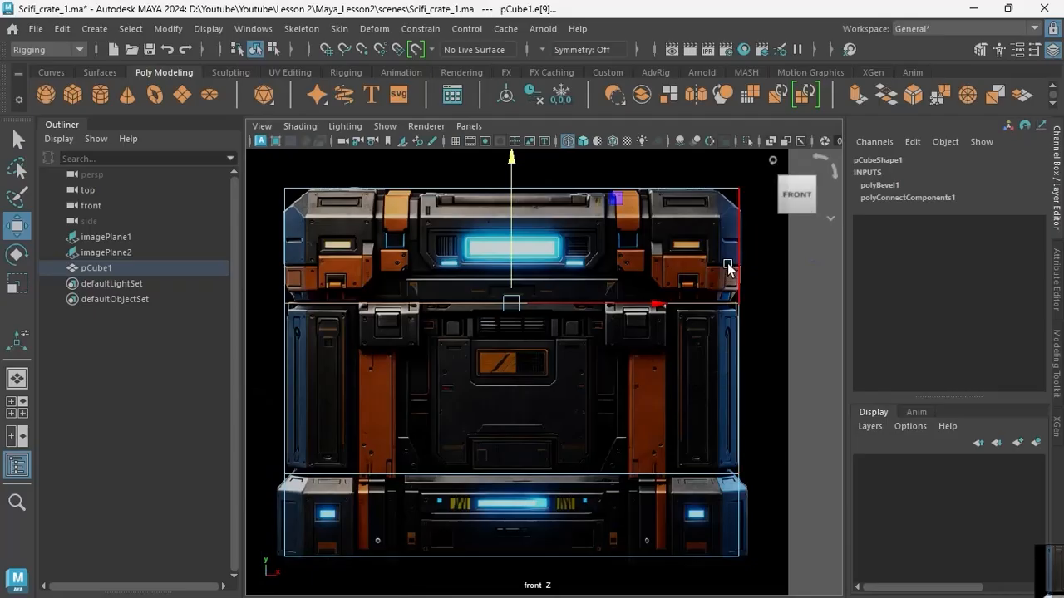
Place the reference board beside the viewport and frame its angled picture of the crate.
drag(1057, 558, 733, 155)
scroll(813, 364, up, 4)
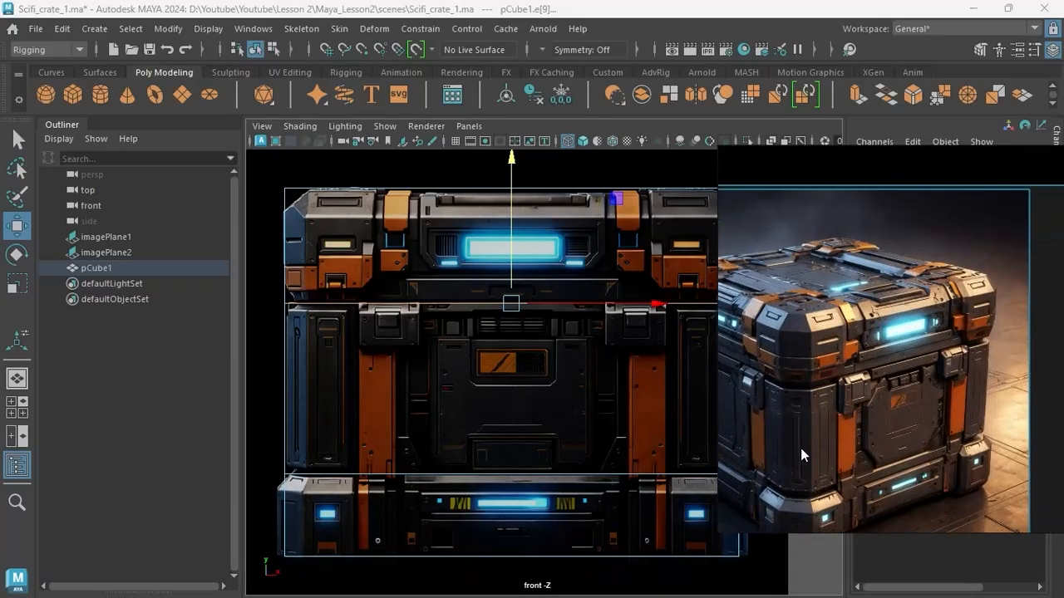
scroll(795, 394, down, 2)
drag(795, 395, 901, 382)
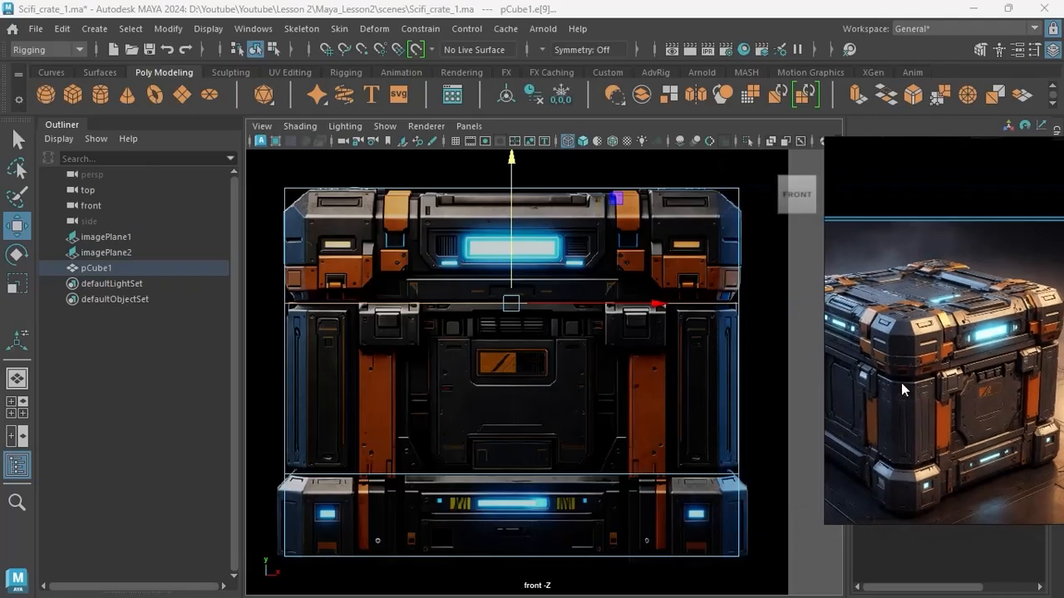
Bevel the cube's vertical corner edges and its top and bottom border edges in the perspective view with a fraction of 0.4.
click(673, 364)
key(space)
key(space)
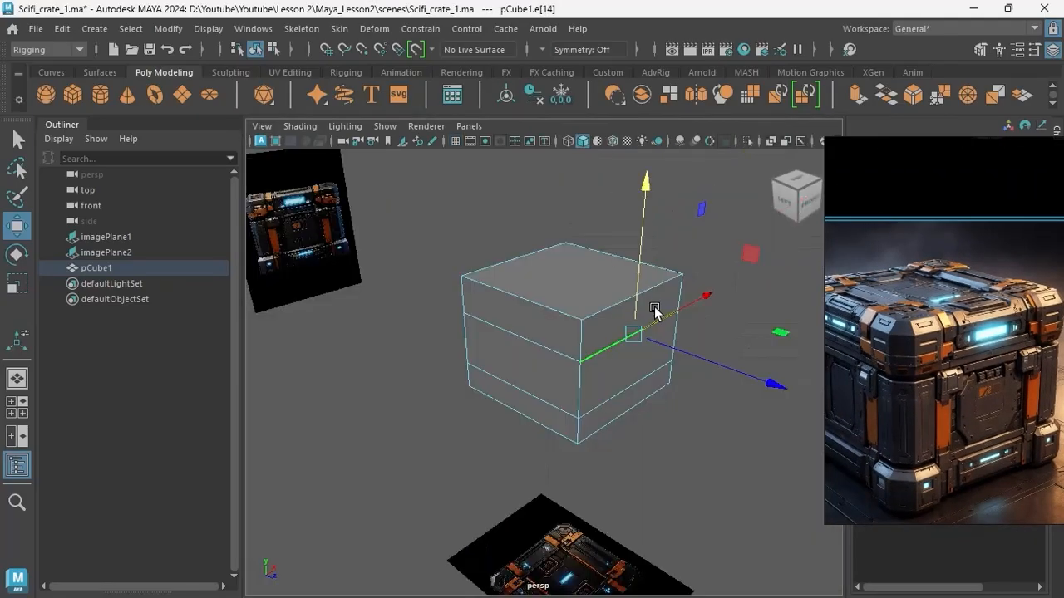
alt+drag(636, 333, 550, 407)
click(525, 411)
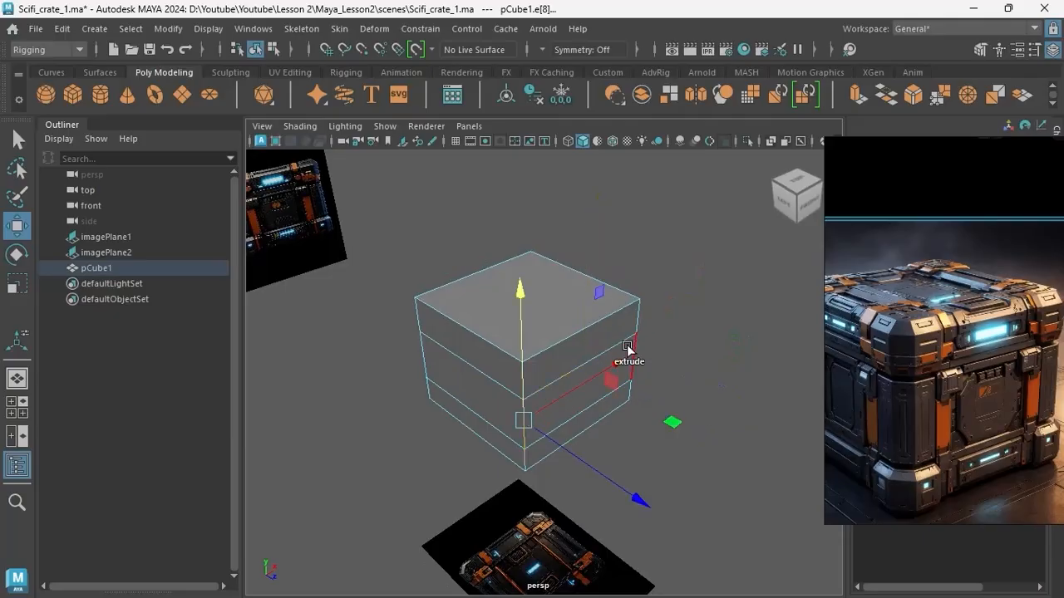
alt+drag(411, 352, 480, 190)
click(481, 192)
alt+drag(525, 308, 532, 225)
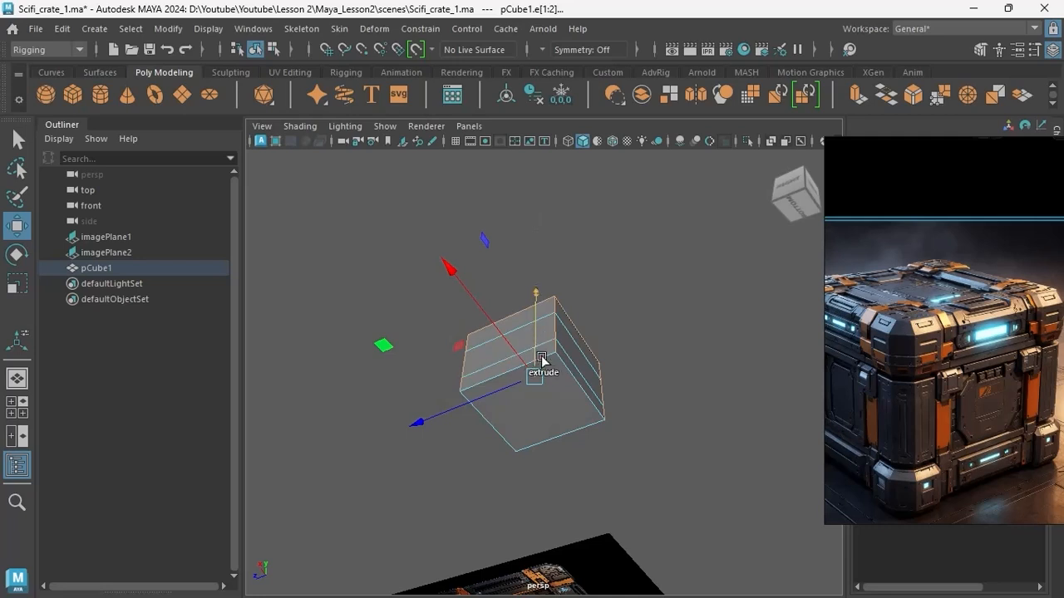
shift+click(570, 371)
shift+click(573, 423)
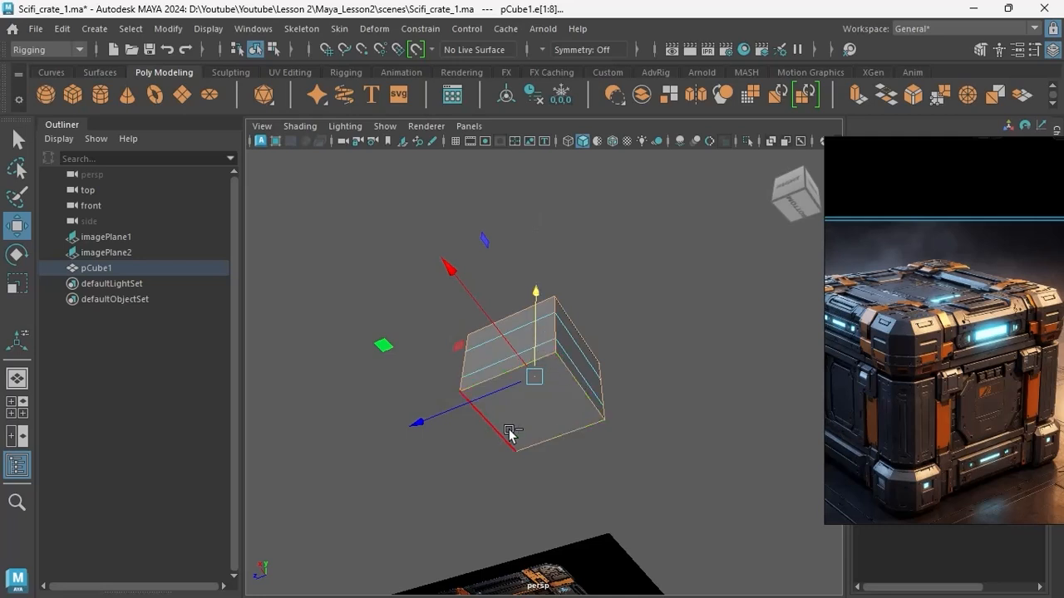
shift+click(503, 431)
alt+drag(503, 431, 542, 513)
alt+middle_drag(523, 359, 534, 447)
scroll(527, 431, up, 5)
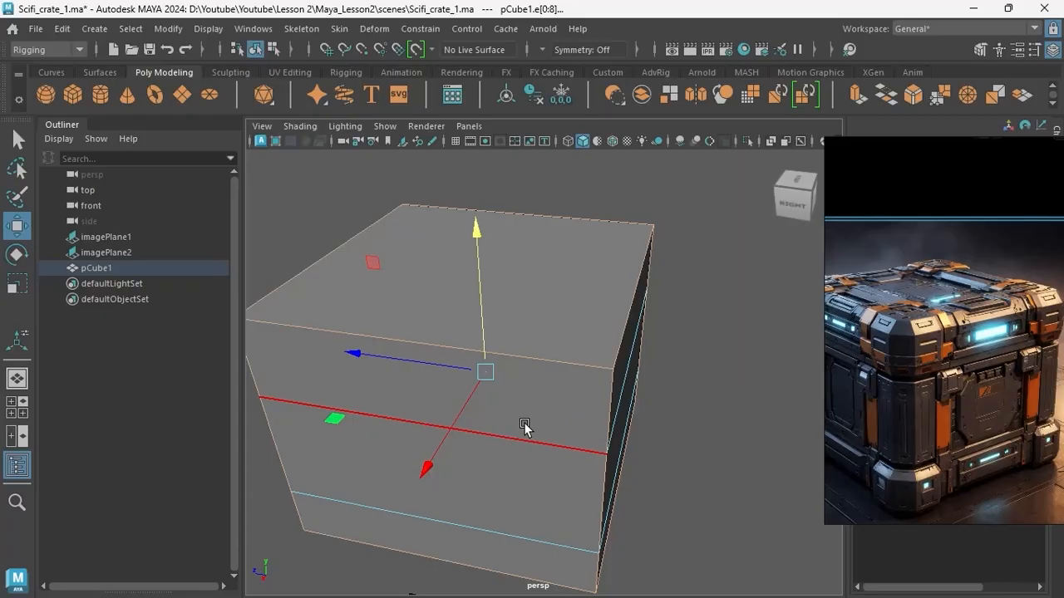
key(ctrl+b)
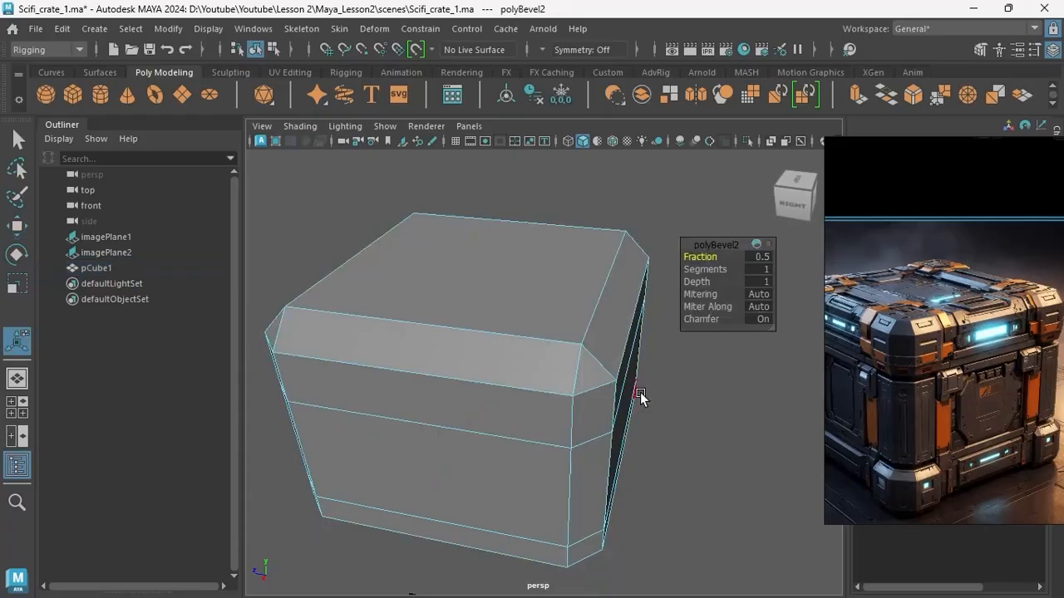
scroll(637, 341, down, 3)
alt+drag(589, 368, 536, 346)
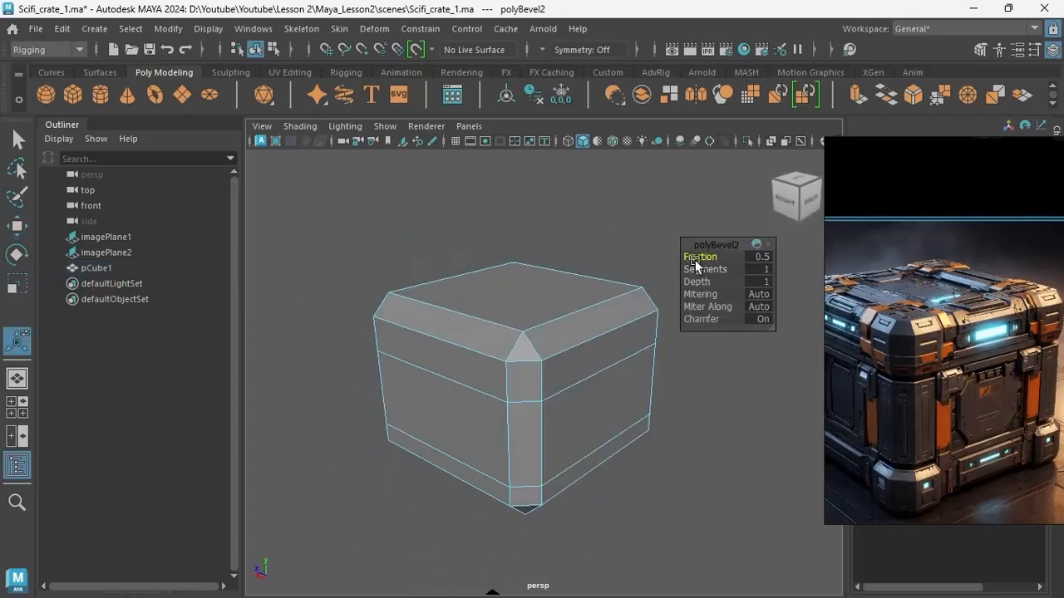
drag(696, 257, 698, 255)
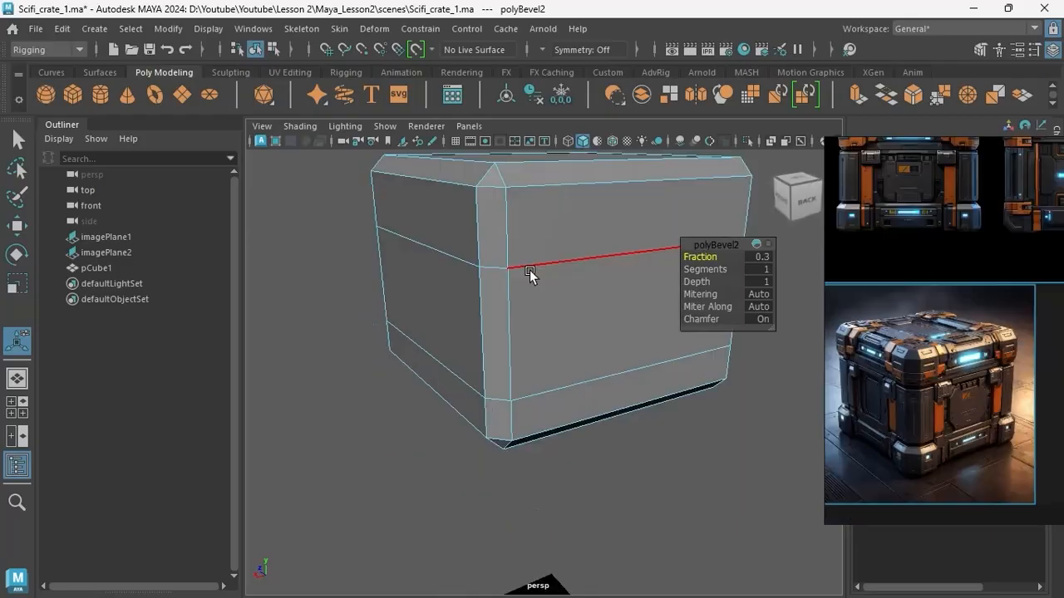
Bevel the two horizontal edge loops around the crate with a fraction of 0.1.
click(529, 268)
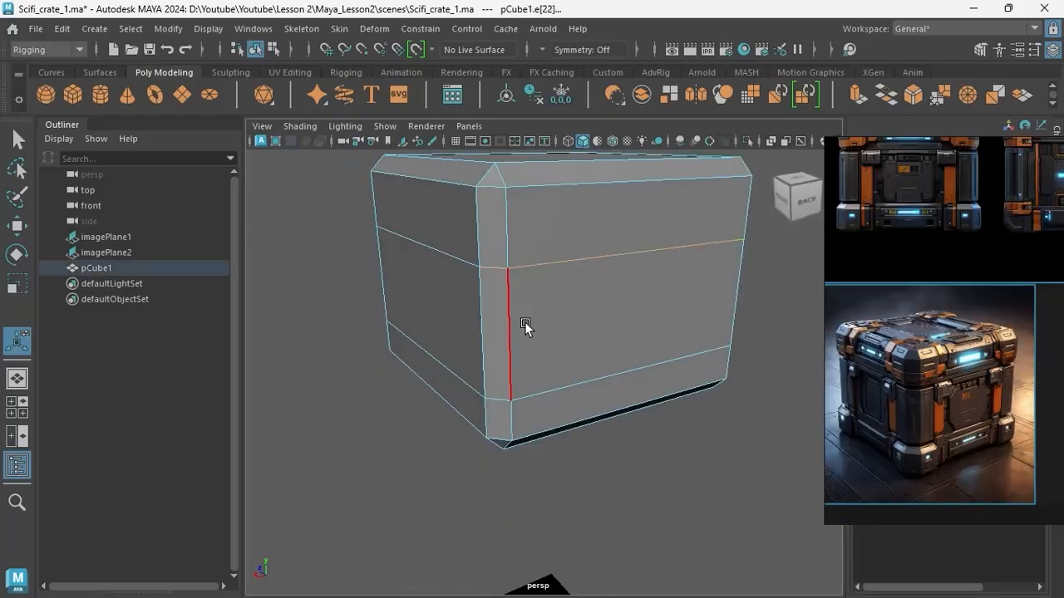
shift+click(557, 389)
key(ctrl+b)
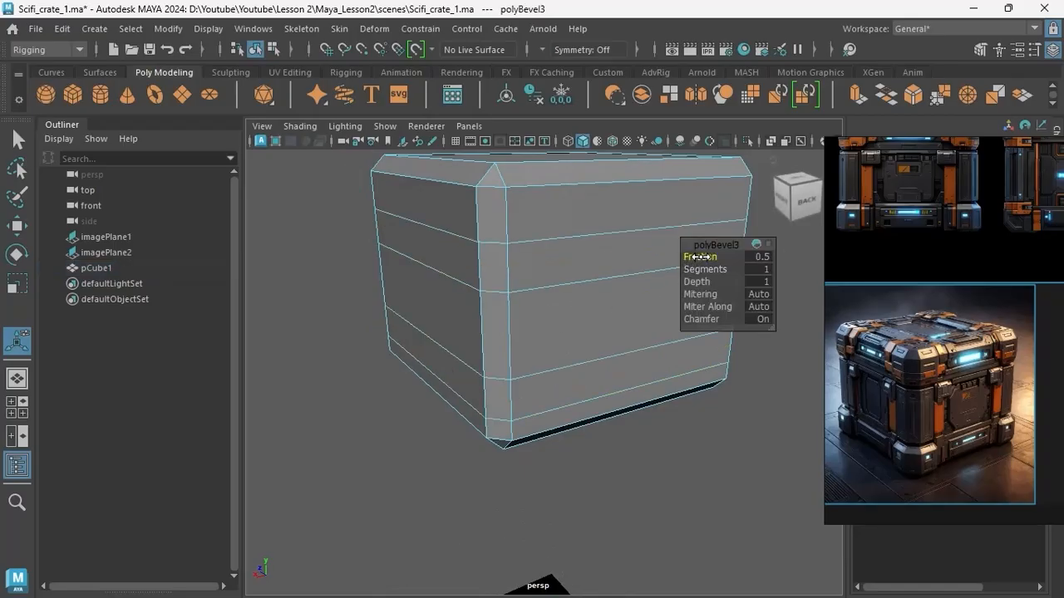
drag(696, 257, 698, 257)
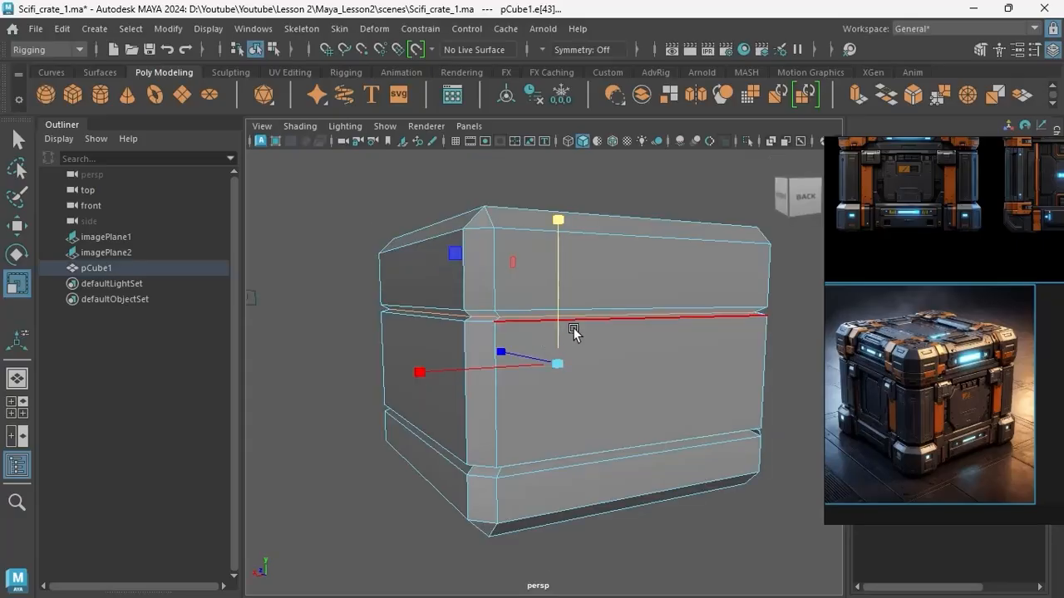
click(633, 232)
Scale the narrow bevelled bands inward into grooves and separate the mesh along them into lid, body and base.
shift+right_drag(633, 231, 623, 475)
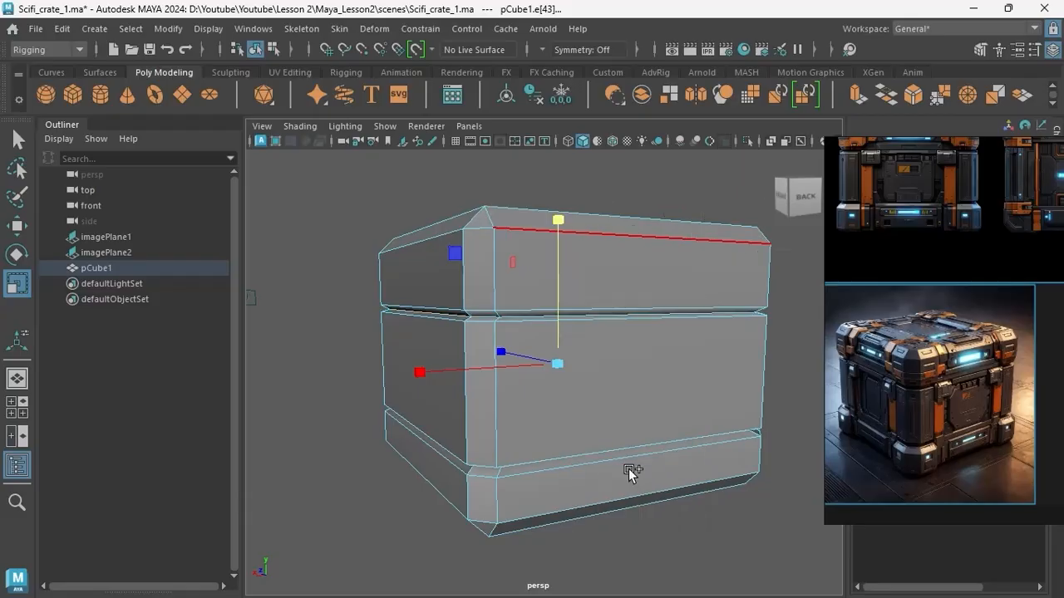
alt+drag(563, 452, 536, 403)
right_drag(562, 389, 623, 138)
click(614, 226)
click(592, 307)
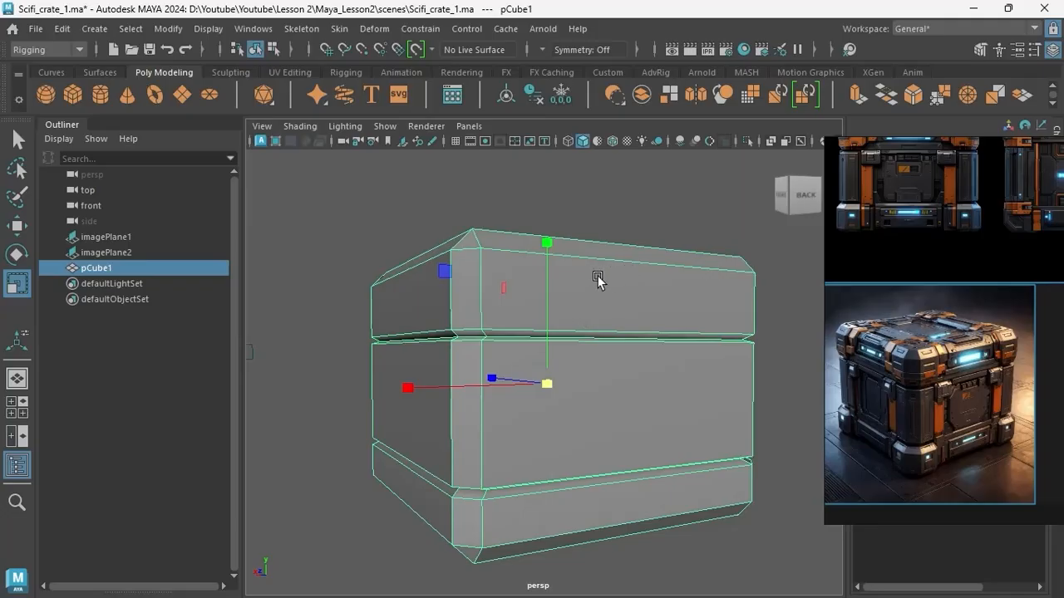
right_drag(571, 311, 624, 479)
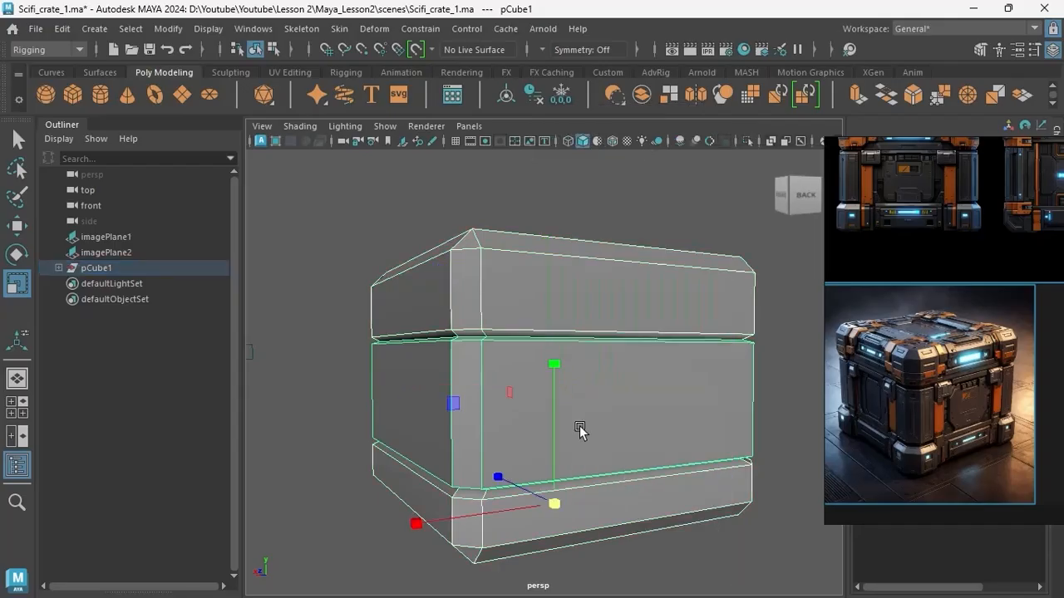
Test that the parts are separate by moving the lid up, undoing it, and moving the base down.
click(568, 297)
key(w)
drag(552, 363, 542, 344)
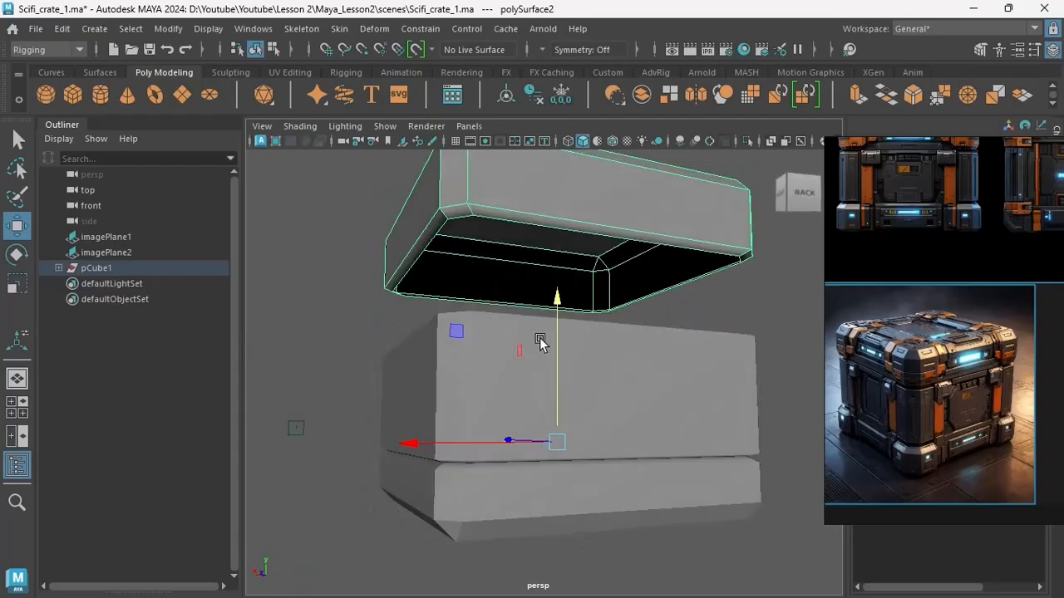
key(ctrl+z)
click(614, 501)
drag(557, 399, 553, 436)
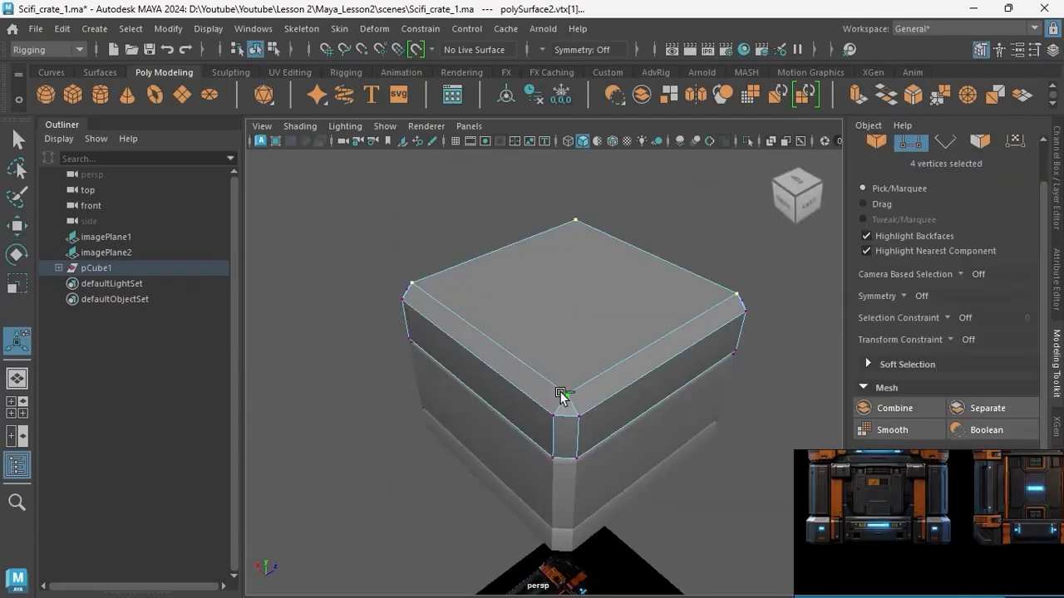
Chamfer the lid's four top corner vertices, adjusting the width to match the cut corners in the reference.
key(ctrl+b)
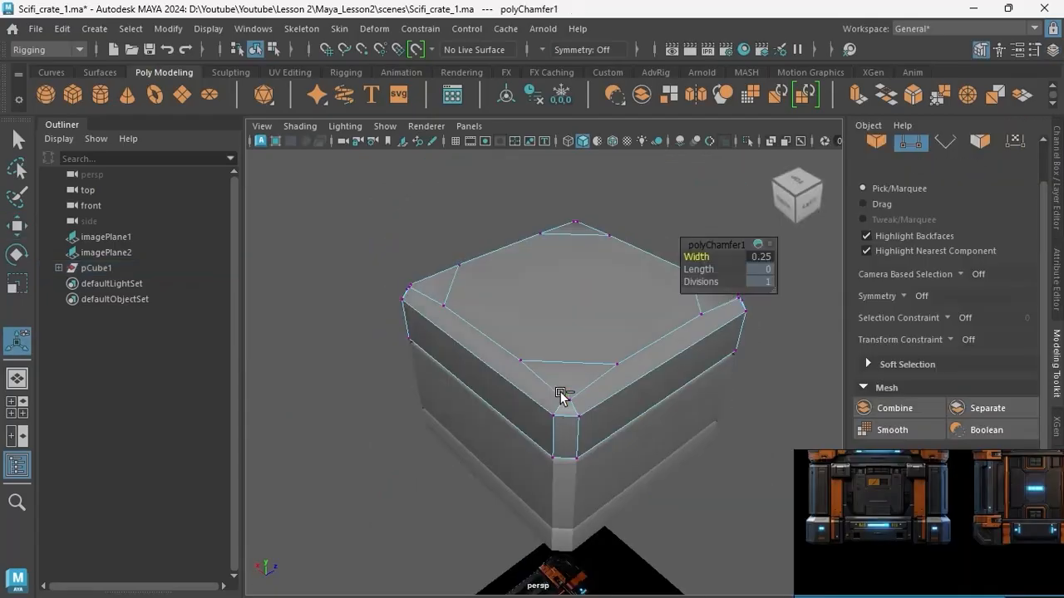
scroll(584, 383, up, 5)
alt+middle_drag(584, 382, 563, 368)
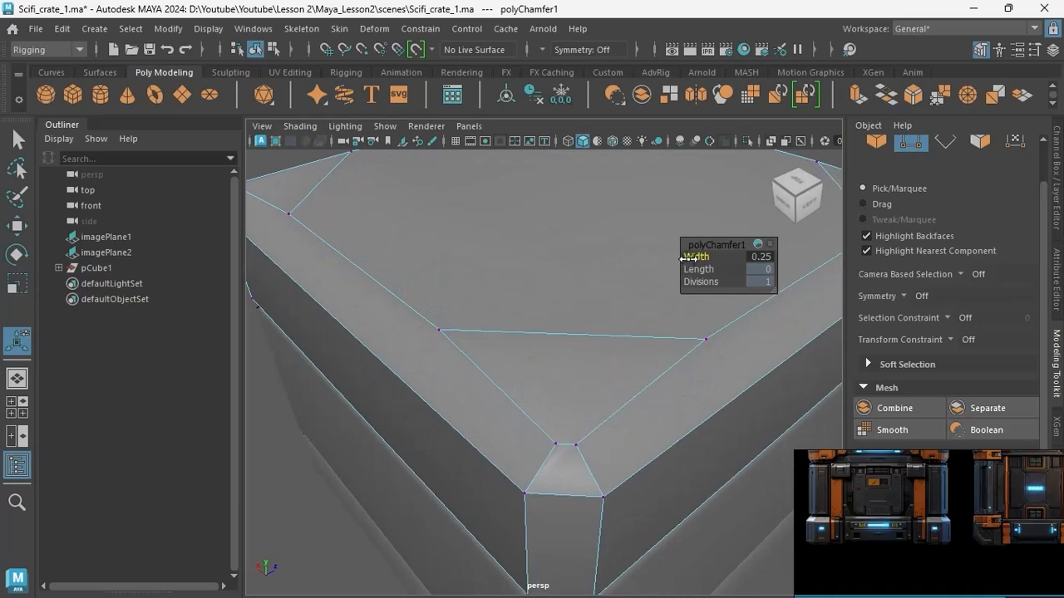
drag(691, 256, 691, 256)
scroll(539, 305, down, 10)
alt+drag(539, 304, 724, 276)
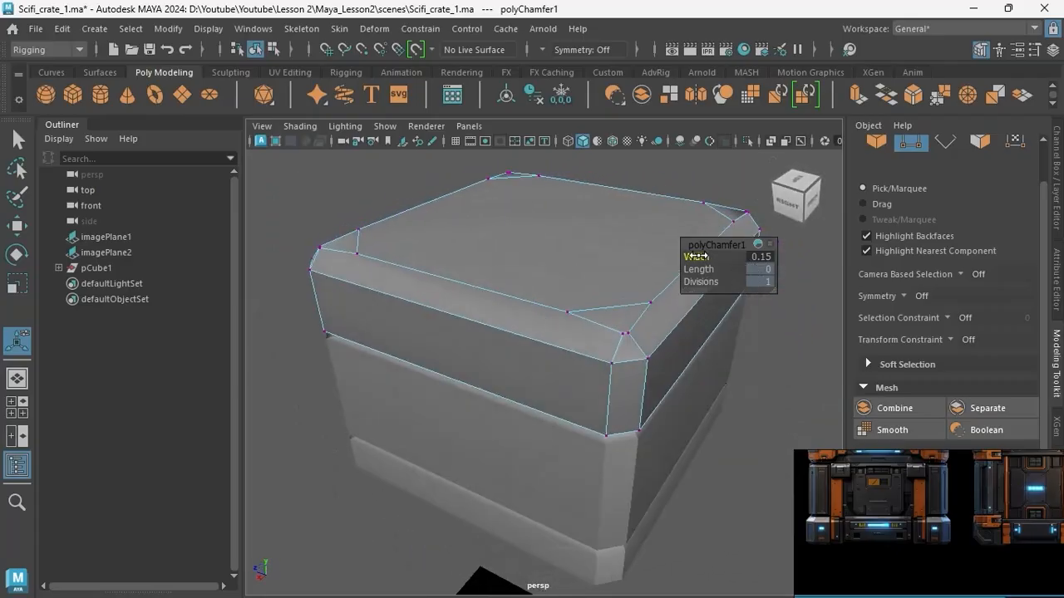
click(697, 257)
scroll(607, 351, up, 5)
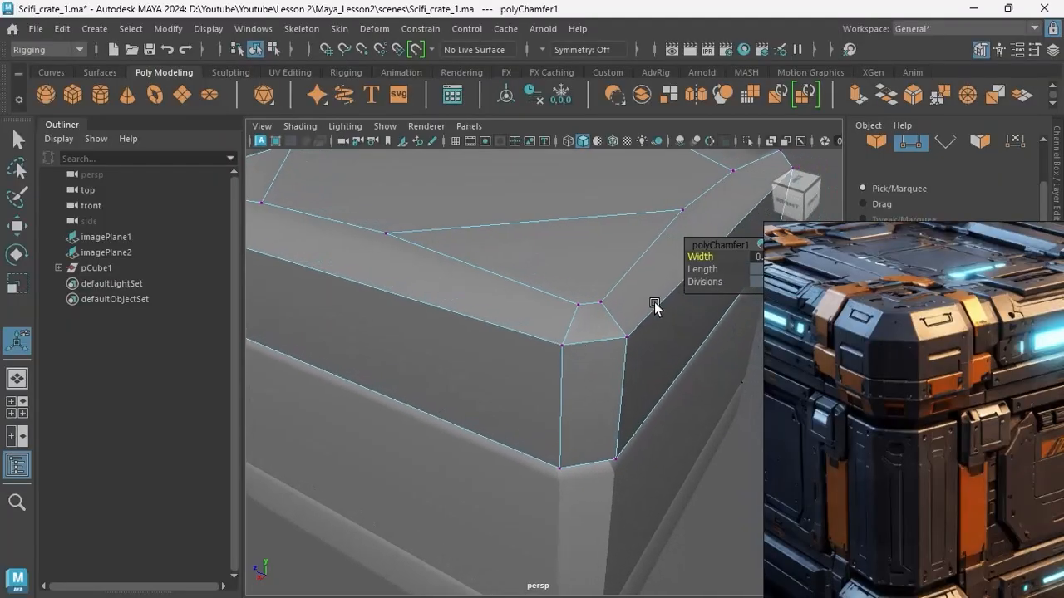
drag(699, 257, 699, 257)
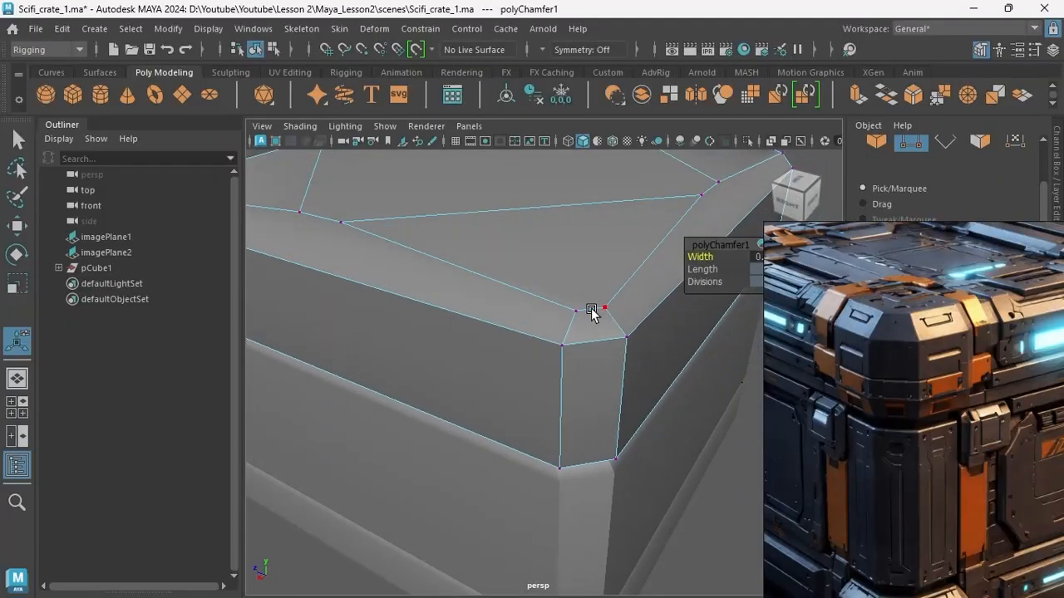
scroll(563, 328, down, 5)
middle_drag(562, 328, 570, 352)
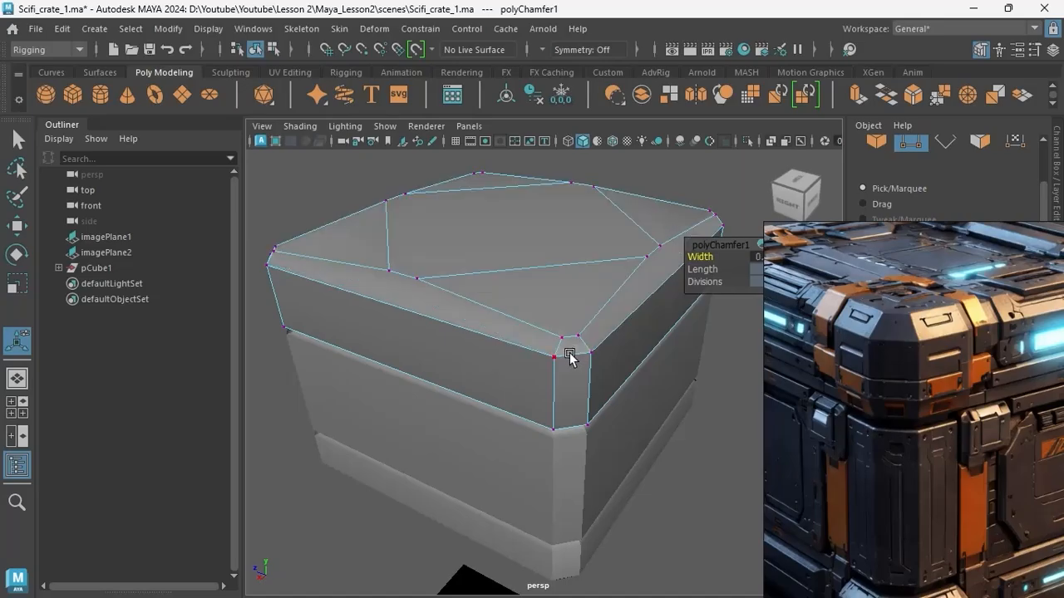
Delete the four diagonal edges crossing the corners of the lid's top face.
alt+drag(570, 351, 528, 330)
right_drag(510, 179, 519, 116)
click(529, 283)
shift+click(373, 253)
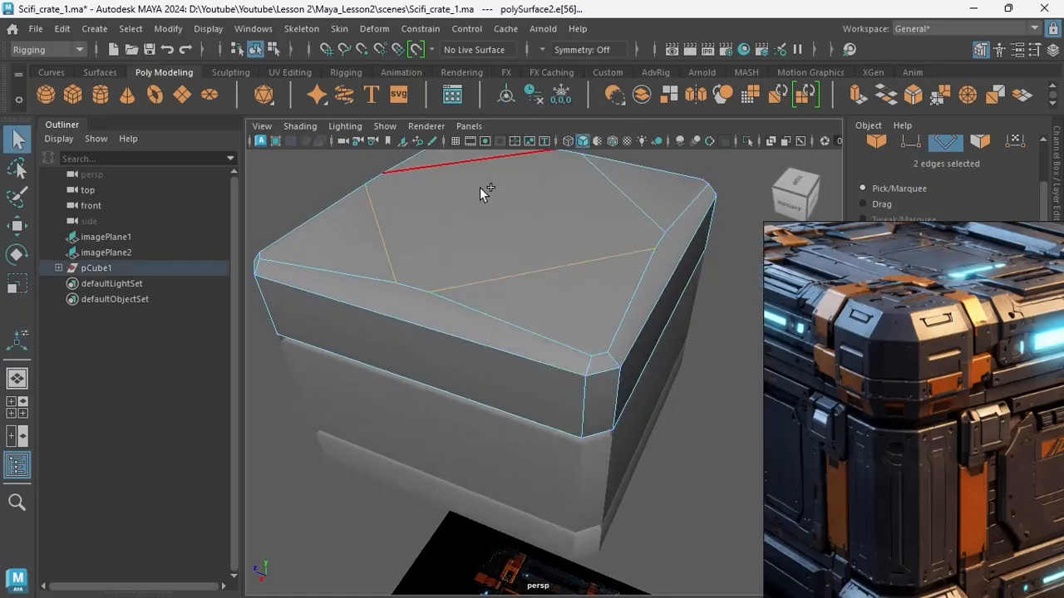
shift+click(594, 254)
alt+drag(594, 254, 631, 316)
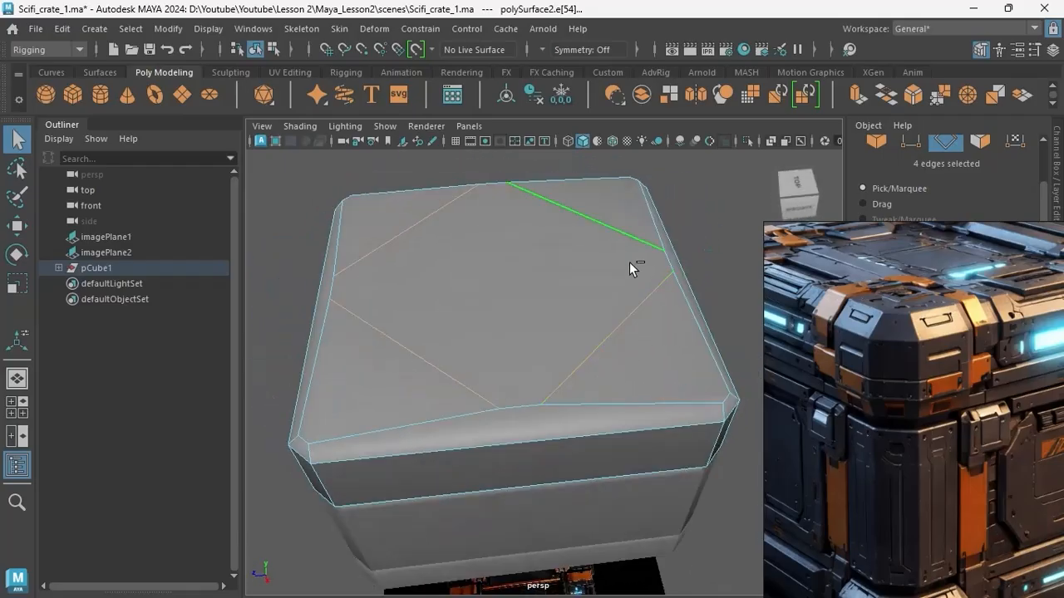
shift+right_drag(659, 236, 519, 277)
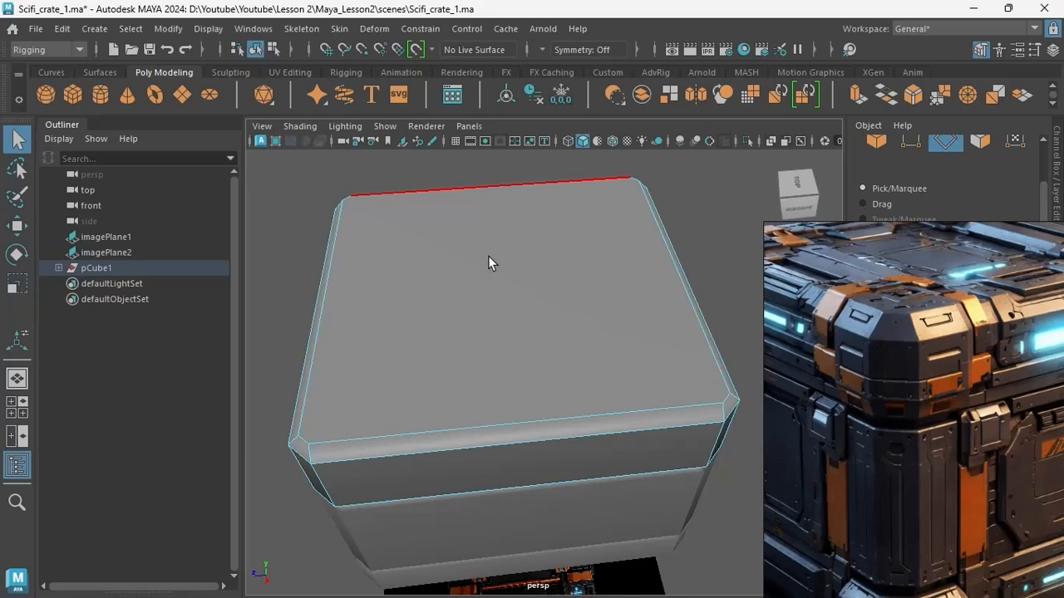
Chamfer the four bottom corner vertices of the base section like those of the lid.
scroll(488, 256, down, 5)
mouse_move(524, 299)
alt+mouse_down()
mouse_move(494, 250)
mouse_move(560, 336)
mouse_move(525, 291)
alt+mouse_up()
scroll(525, 290, up, 4)
key(F8)
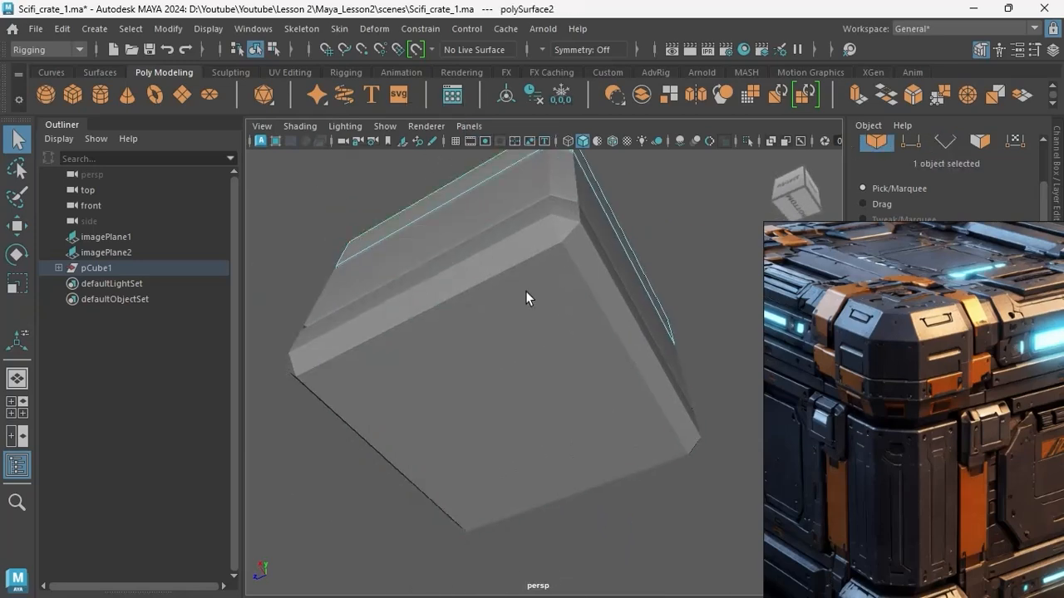
right_drag(525, 290, 465, 291)
click(708, 416)
shift+click(468, 491)
shift+click(360, 227)
Delete the four diagonal edges crossing the corners of the base's underside.
alt+drag(665, 288, 572, 342)
right_drag(572, 341, 572, 286)
click(665, 307)
shift+click(619, 414)
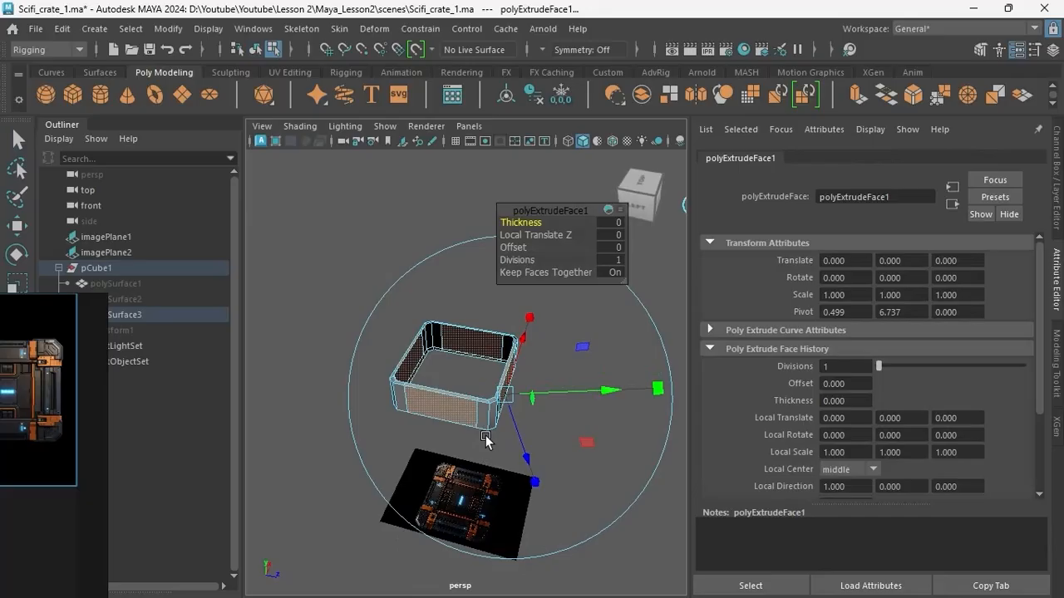
alt+drag(487, 438, 501, 454)
Undo the local Z move of the extruded side faces and scale them inward slightly to recess the body's side panels.
scroll(523, 487, up, 5)
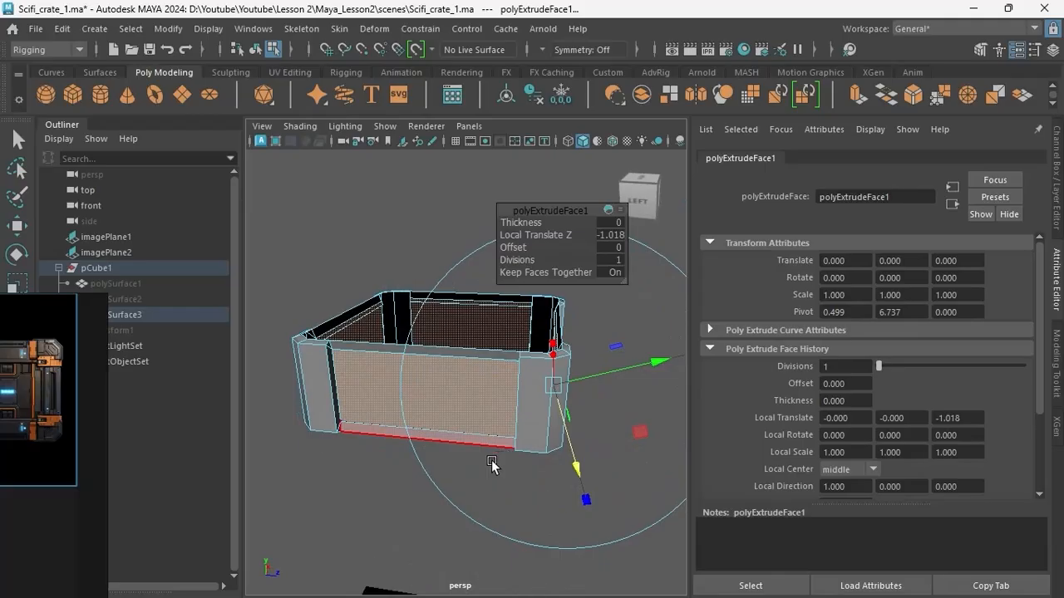
key(ctrl+z)
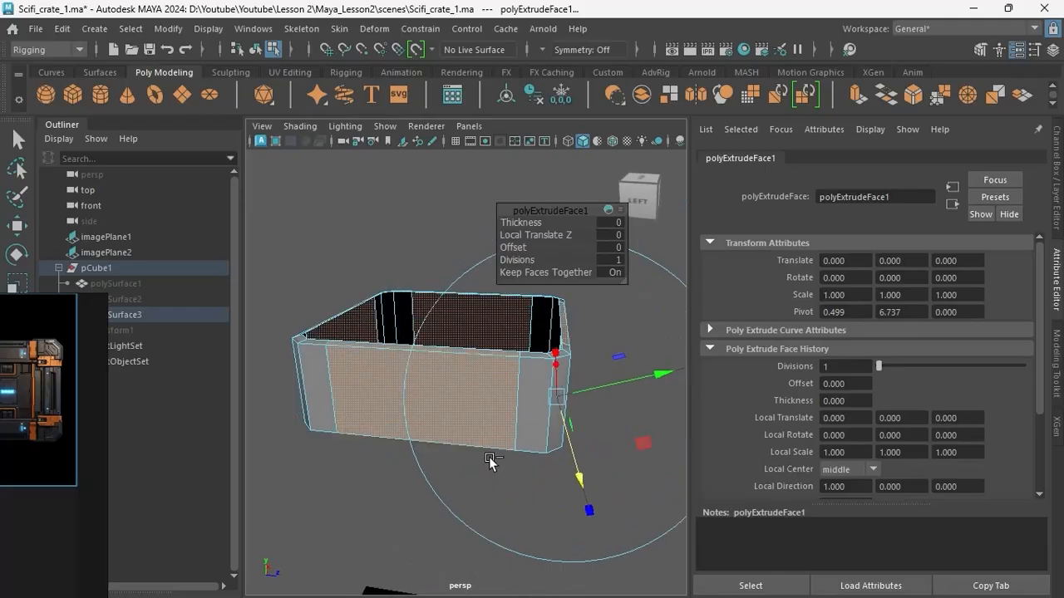
key(e)
key(r)
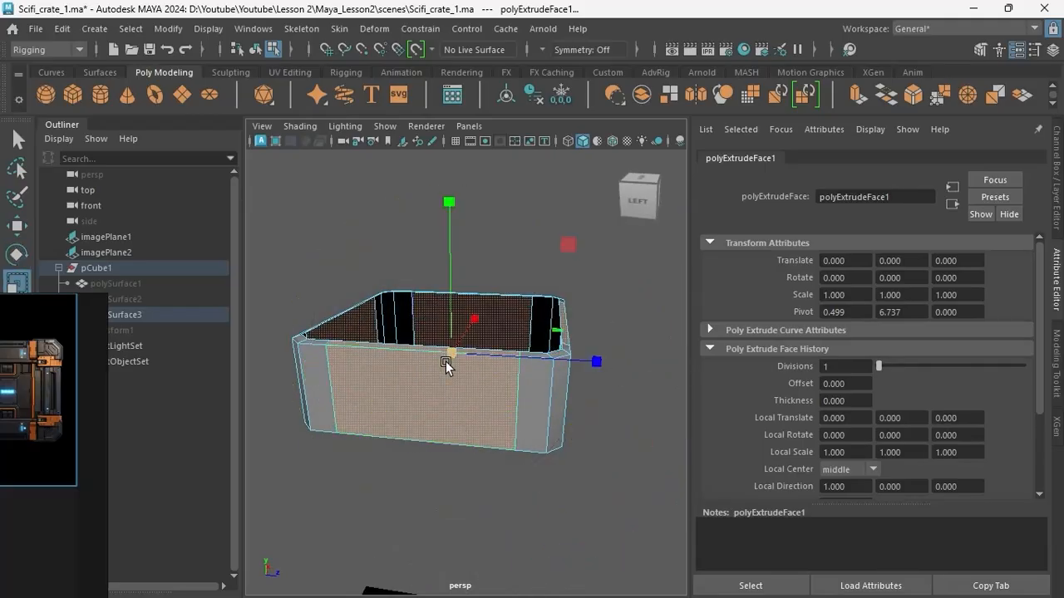
drag(446, 361, 445, 353)
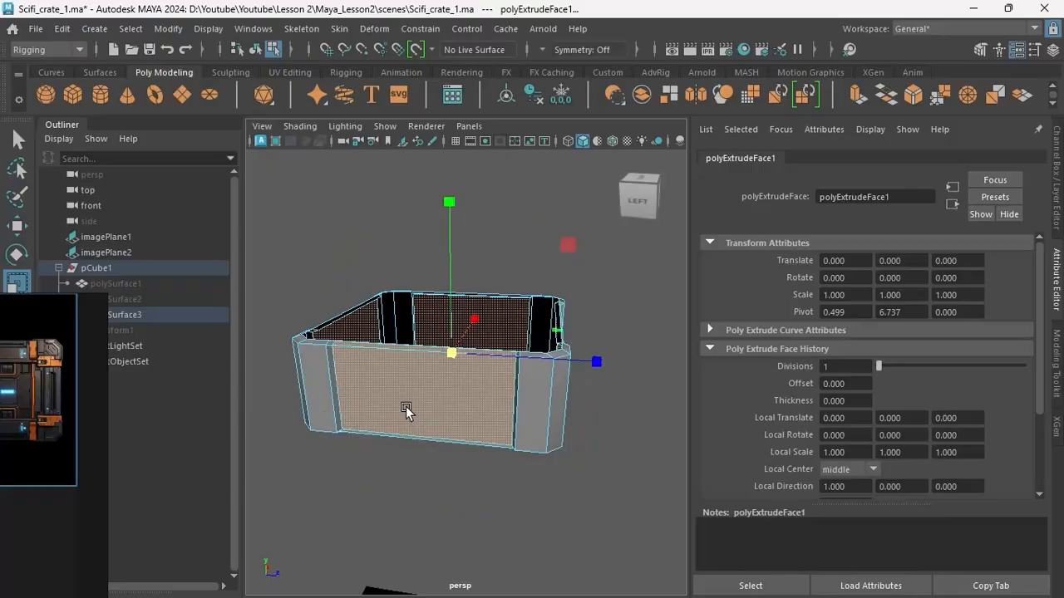
Examine the body section's recessed side panels and corner pillars from several angles.
alt+drag(406, 407, 529, 443)
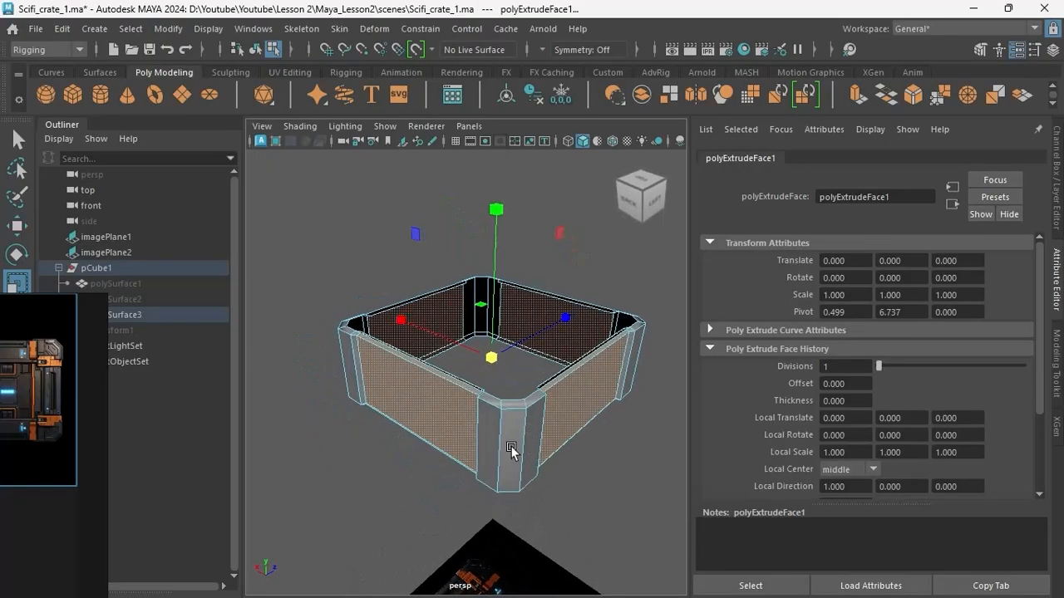
scroll(485, 438, up, 5)
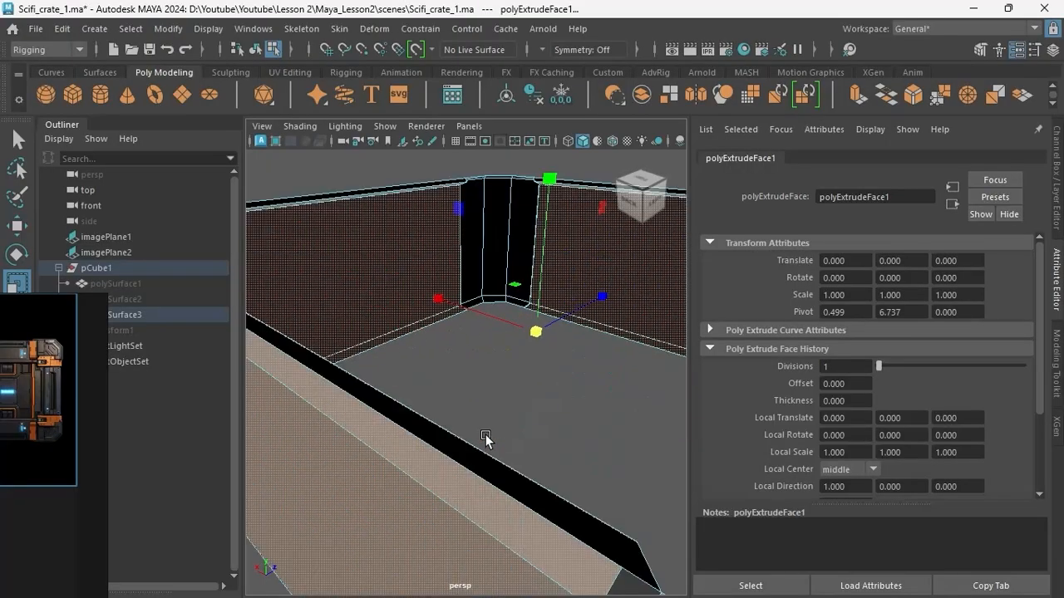
scroll(485, 436, down, 5)
alt+drag(485, 435, 453, 442)
scroll(498, 474, up, 3)
alt+drag(498, 475, 427, 459)
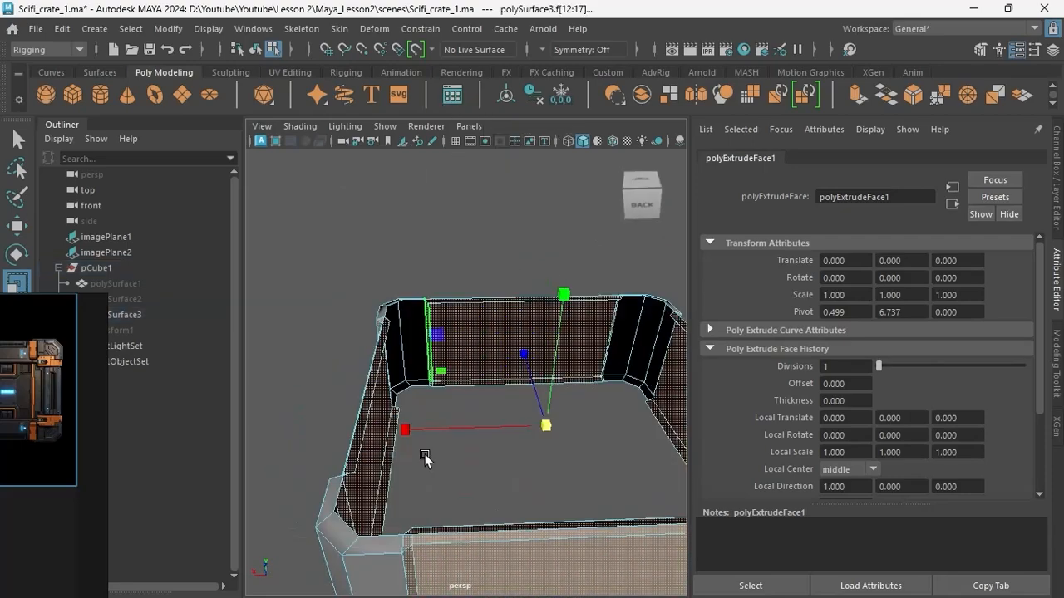
click(349, 417)
alt+drag(349, 417, 496, 401)
right_drag(497, 402, 507, 393)
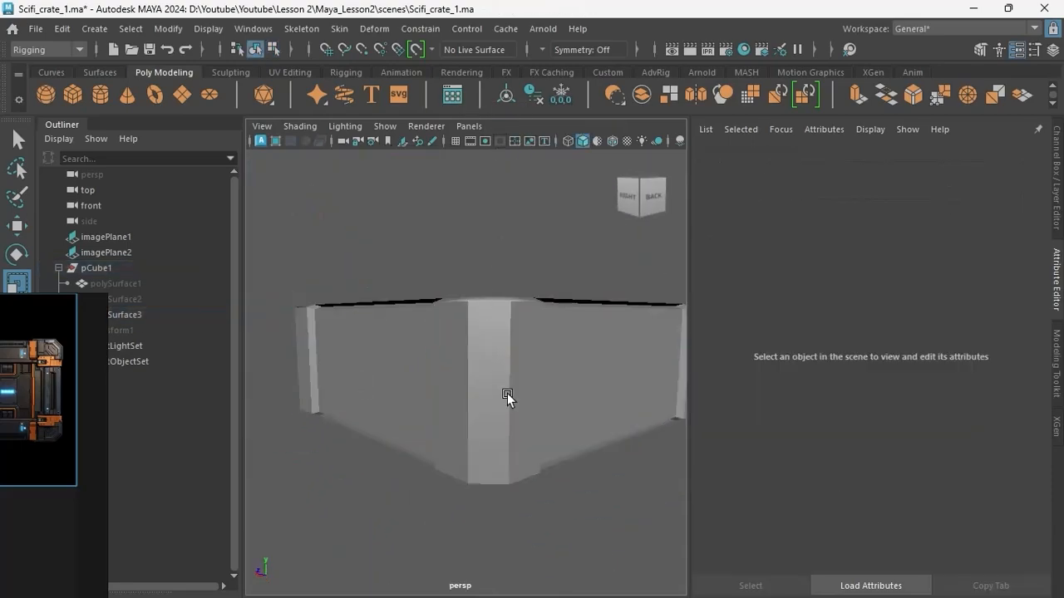
key(space)
key(space)
scroll(387, 472, down, 2)
alt+middle_drag(362, 447, 402, 453)
key(space)
key(space)
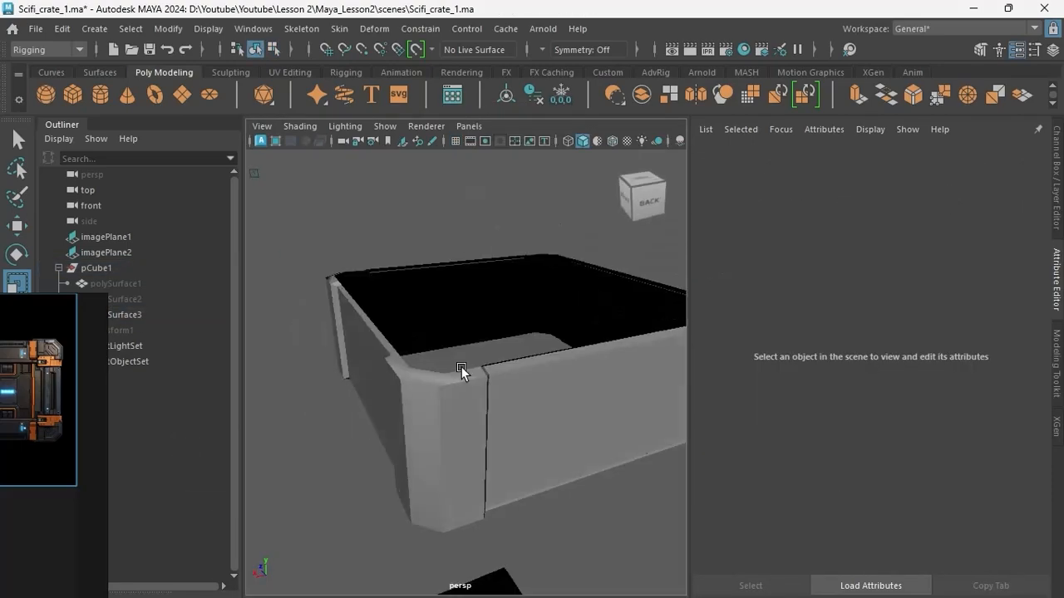
Connect the body's vertical edges with a horizontal loop and bevel it into two loops at a fraction of 0.9.
click(462, 367)
alt+drag(461, 367, 519, 430)
right_drag(518, 430, 519, 287)
alt+drag(520, 287, 484, 430)
double_click(486, 430)
scroll(481, 416, down, 3)
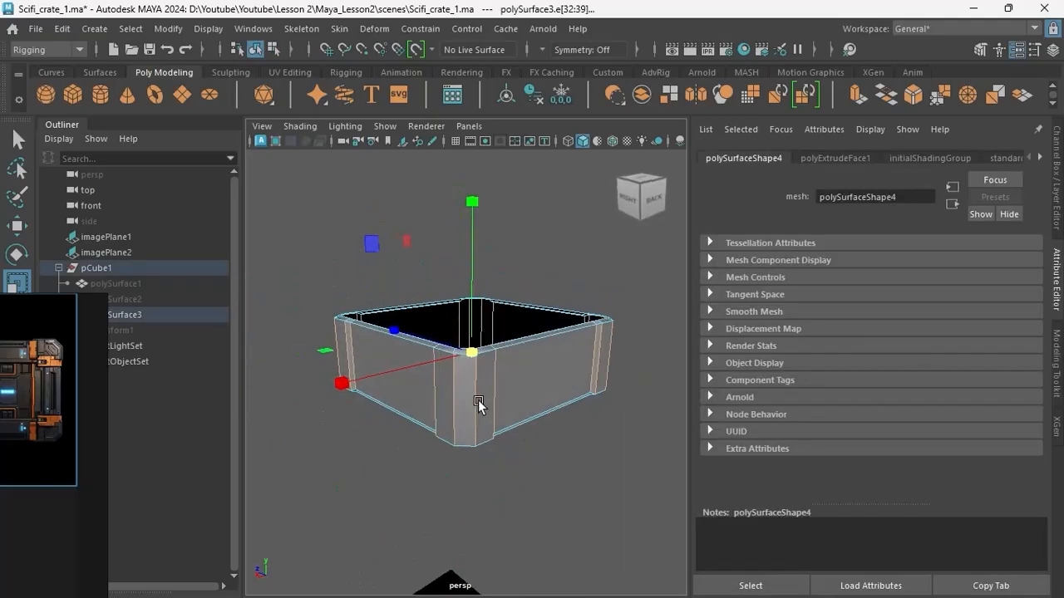
shift+right_drag(570, 219, 544, 445)
alt+drag(465, 420, 490, 399)
double_click(450, 388)
key(ctrl+b)
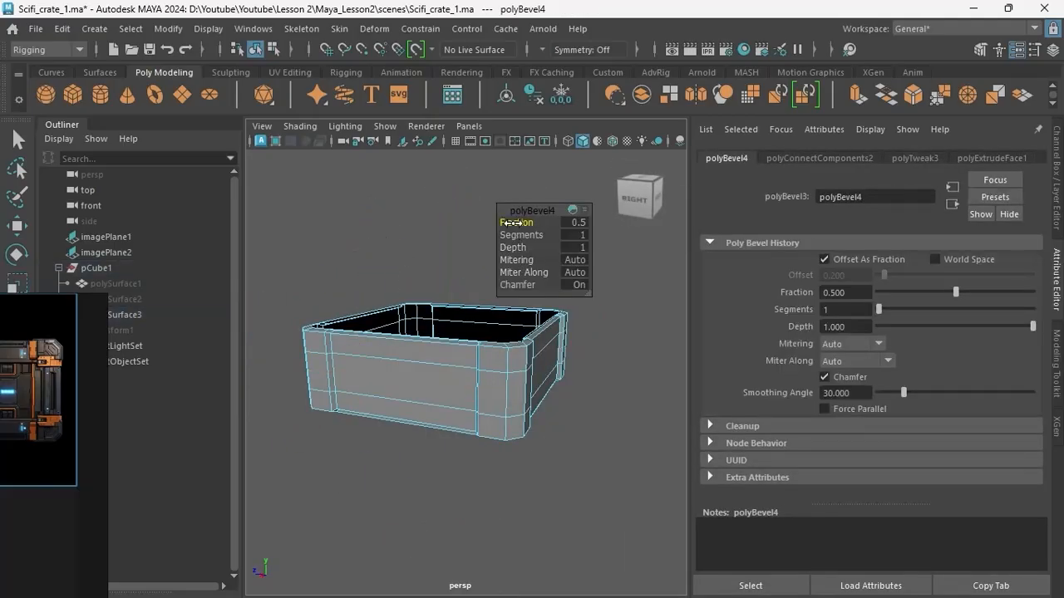
drag(515, 223, 515, 223)
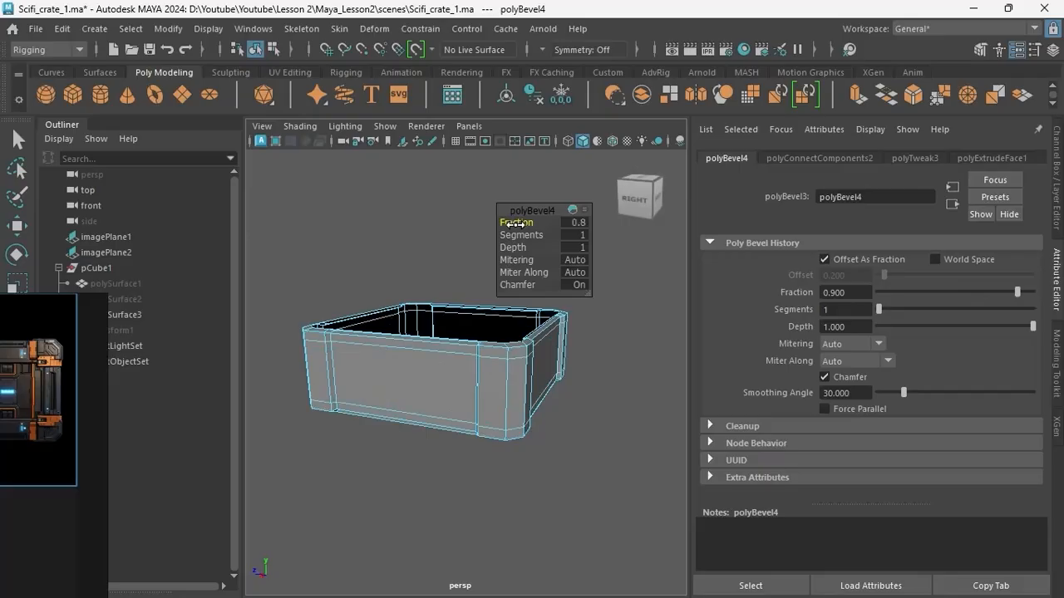
drag(516, 223, 517, 222)
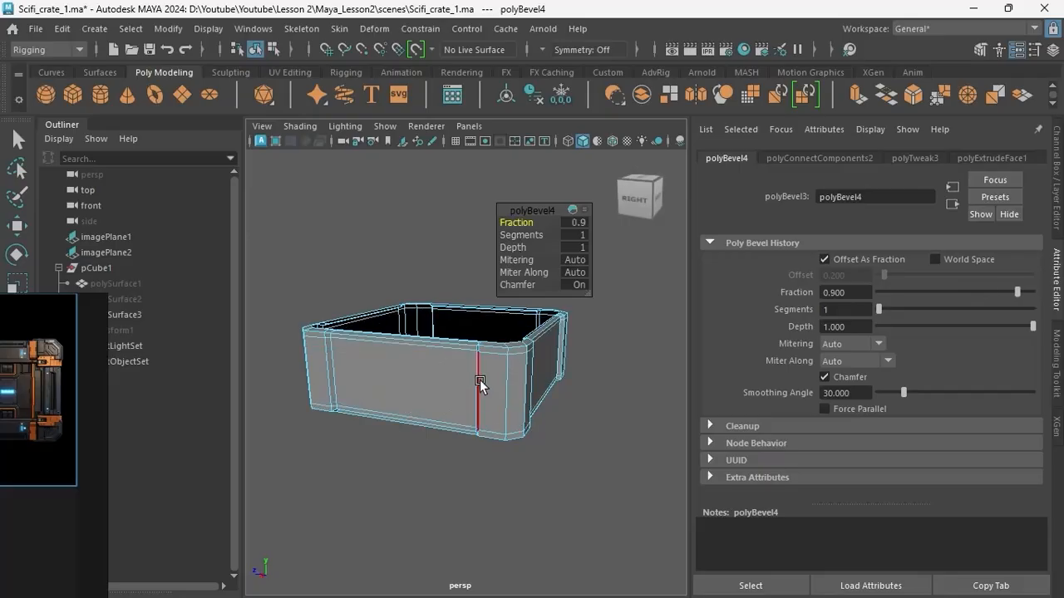
Delete the upper and lower horizontal edge loops running around the body section.
alt+drag(479, 382, 468, 396)
scroll(521, 412, up, 4)
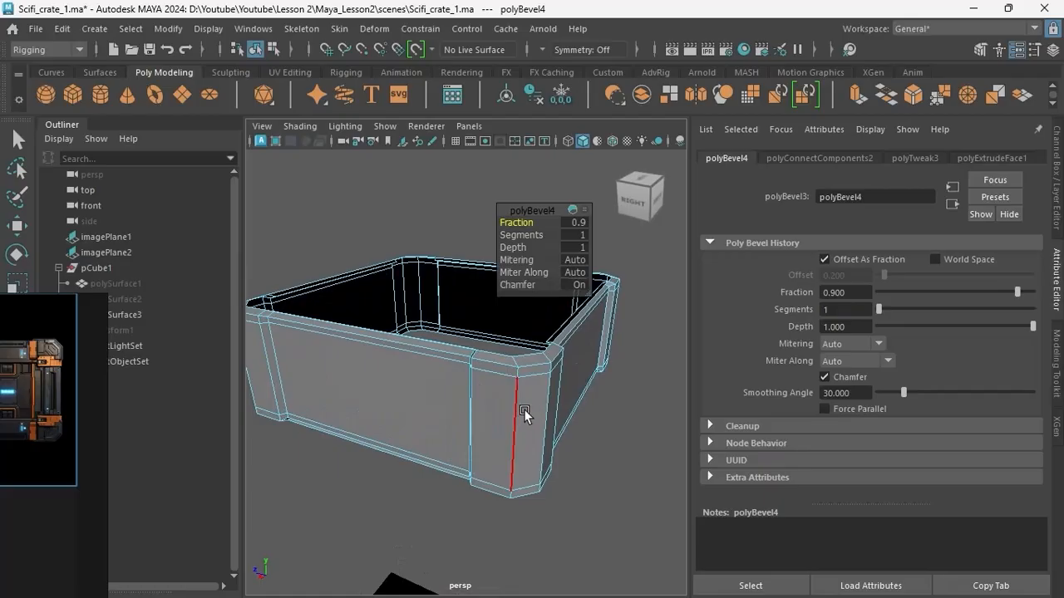
click(530, 381)
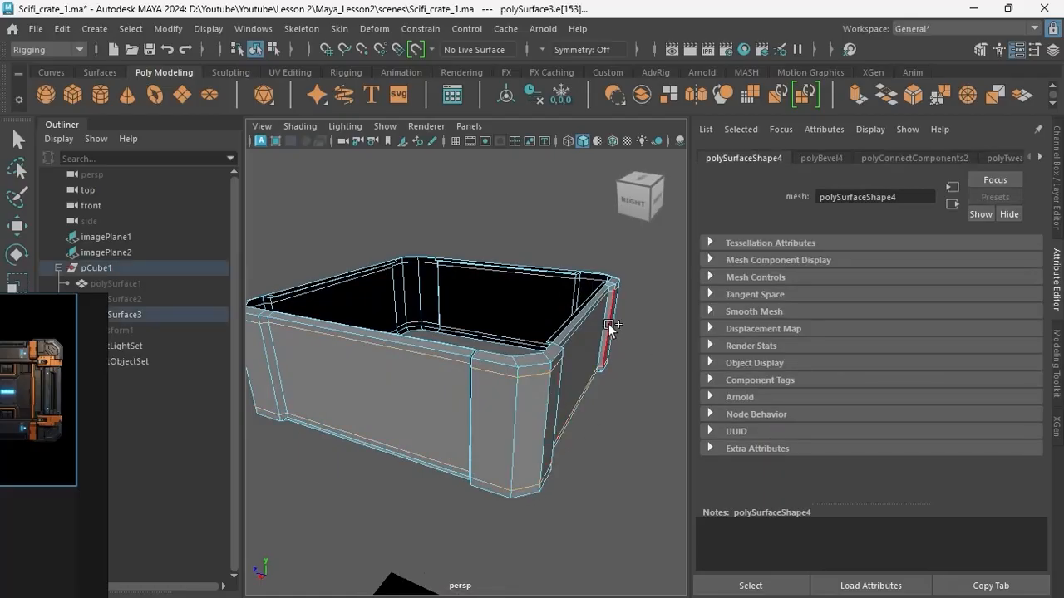
key(ctrl+Delete)
Preview the body section smoothed and return it to the unsmoothed display.
alt+drag(531, 445, 508, 464)
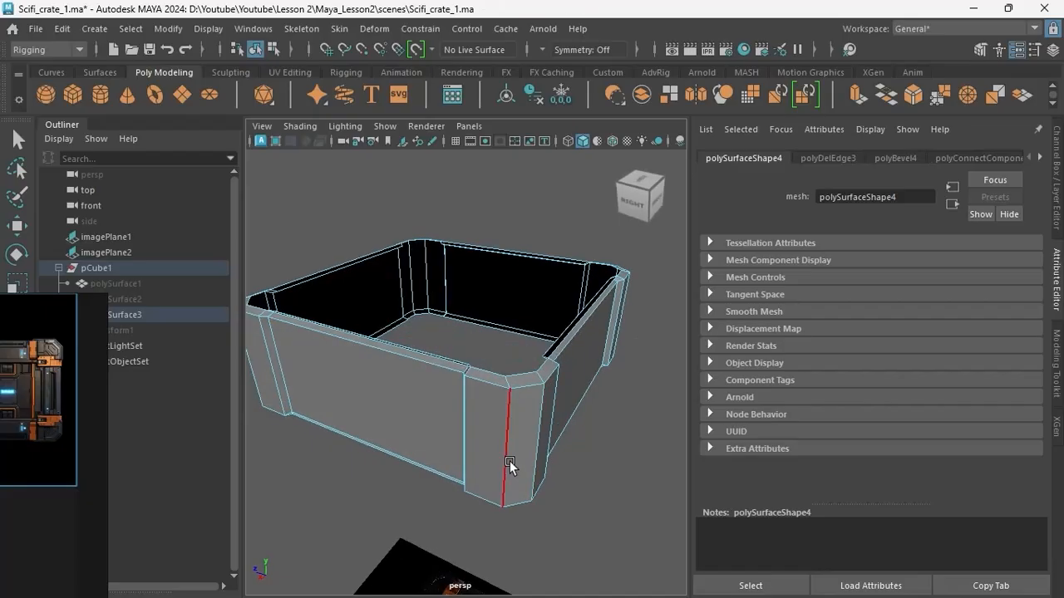
key(3)
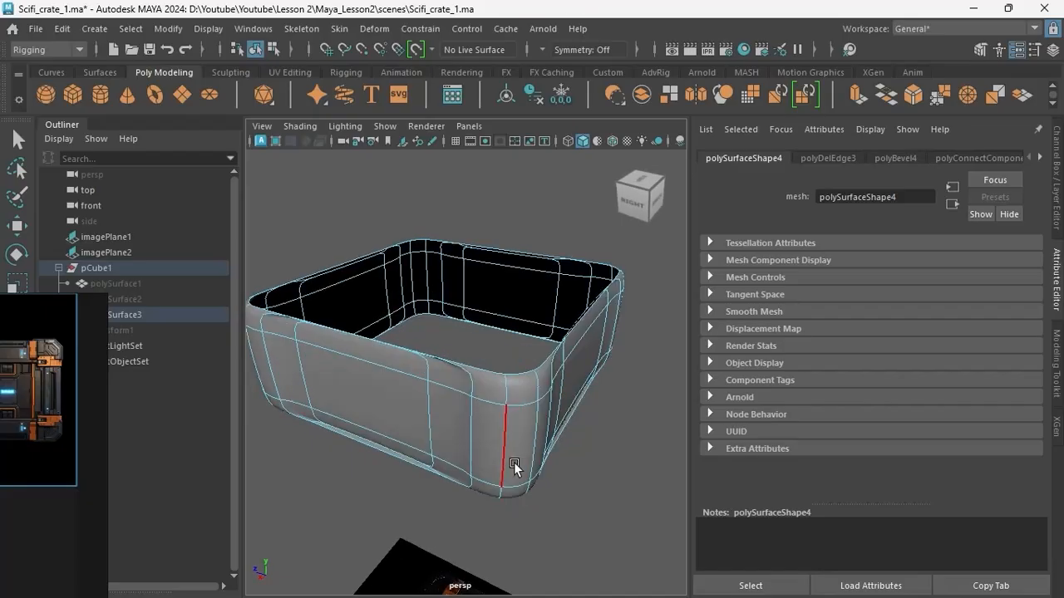
alt+drag(514, 462, 435, 486)
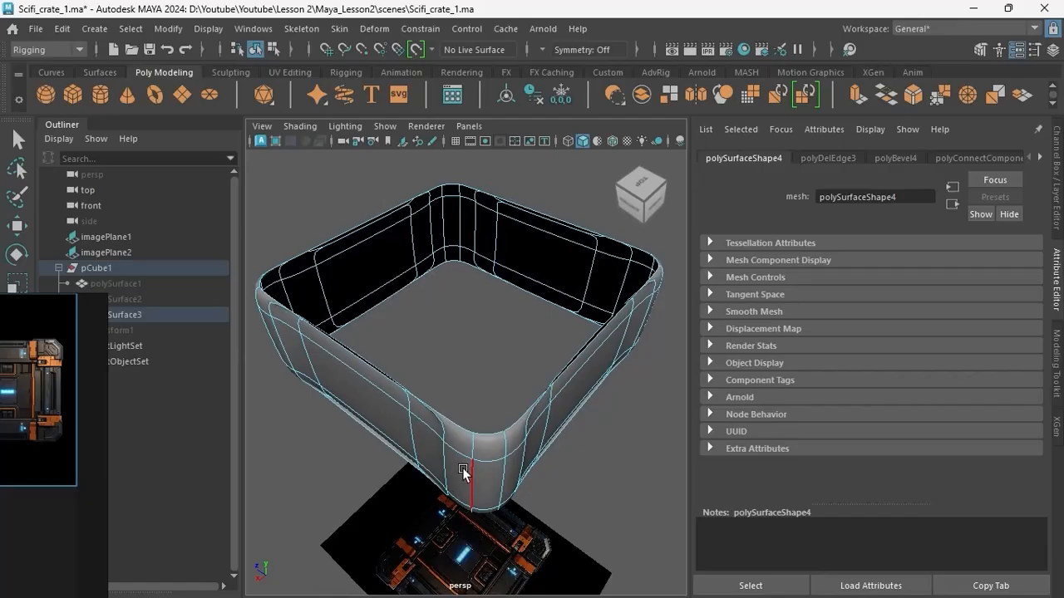
key(1)
Smooth the body section's mesh with 1 division and check how its corners round off.
right_drag(476, 470, 481, 359)
click(476, 358)
click(506, 261)
shift+right_drag(490, 259, 462, 244)
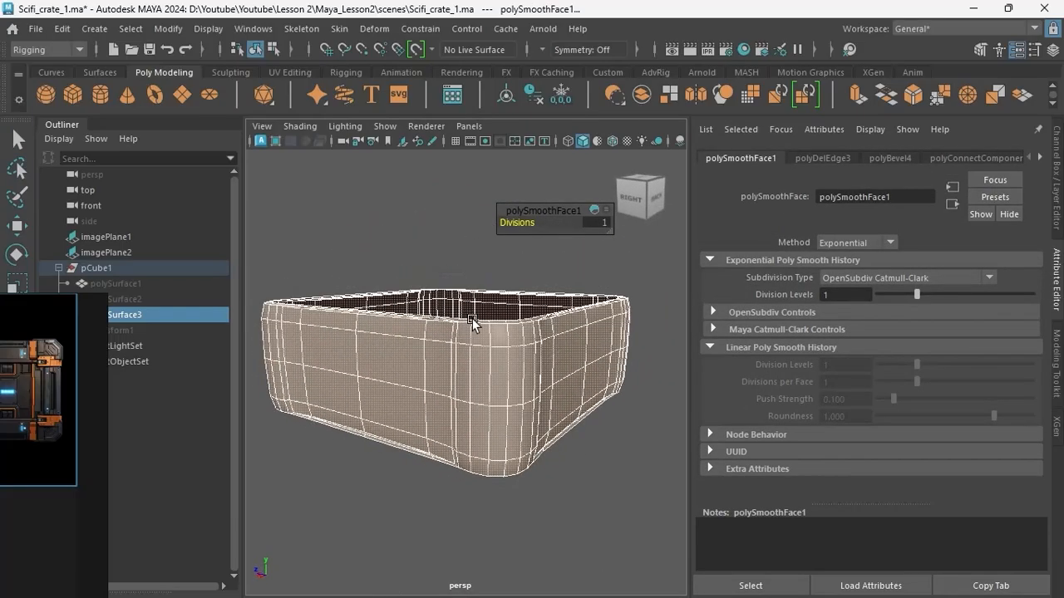
click(548, 487)
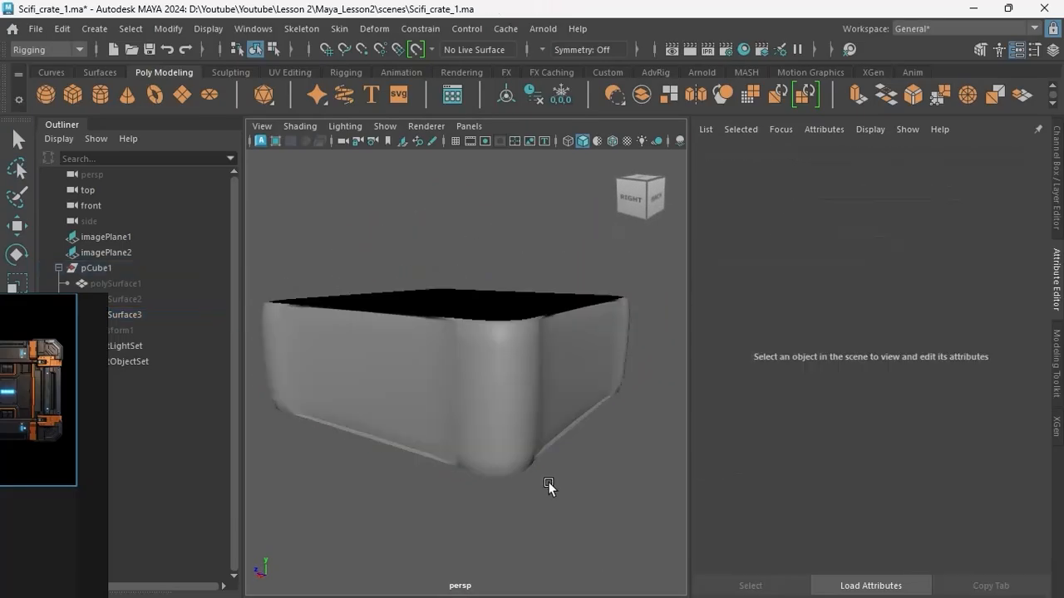
alt+drag(549, 487, 498, 466)
click(468, 475)
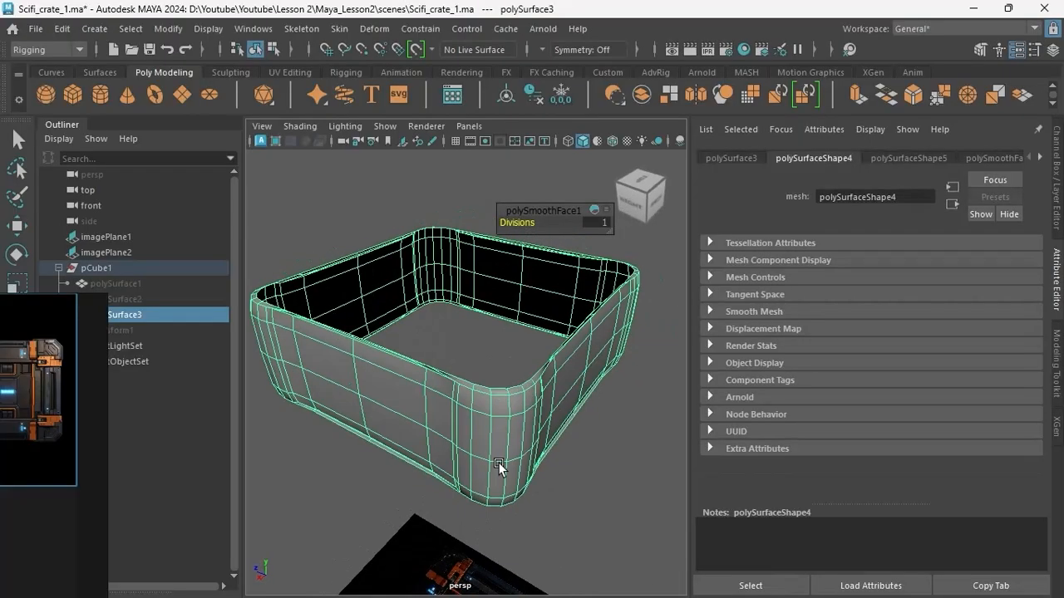
Undo the mesh smoothing on the body section.
key(ctrl+z)
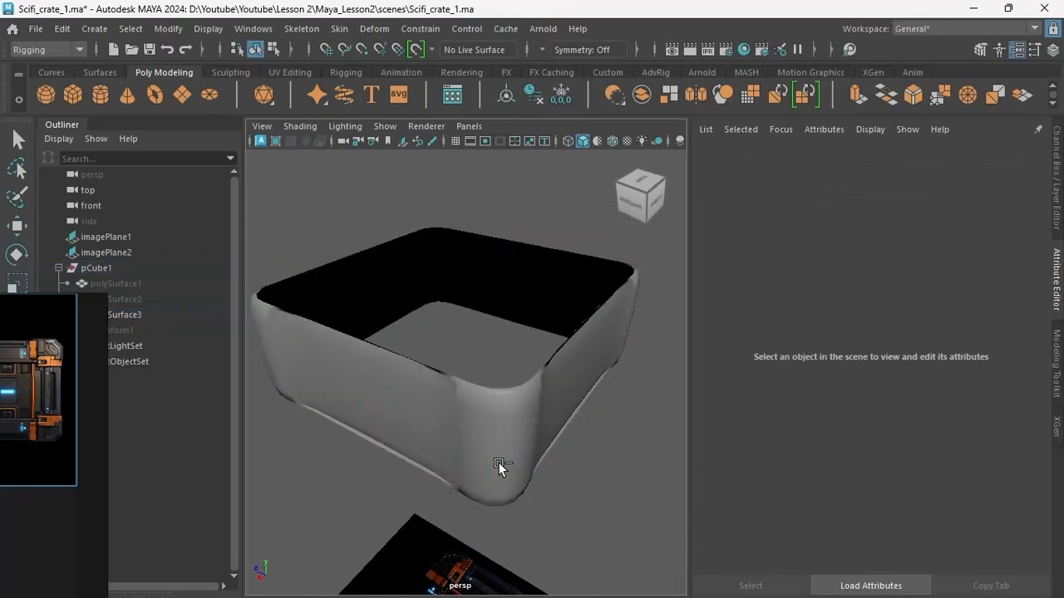
key(ctrl+z)
key(ctrl+z)
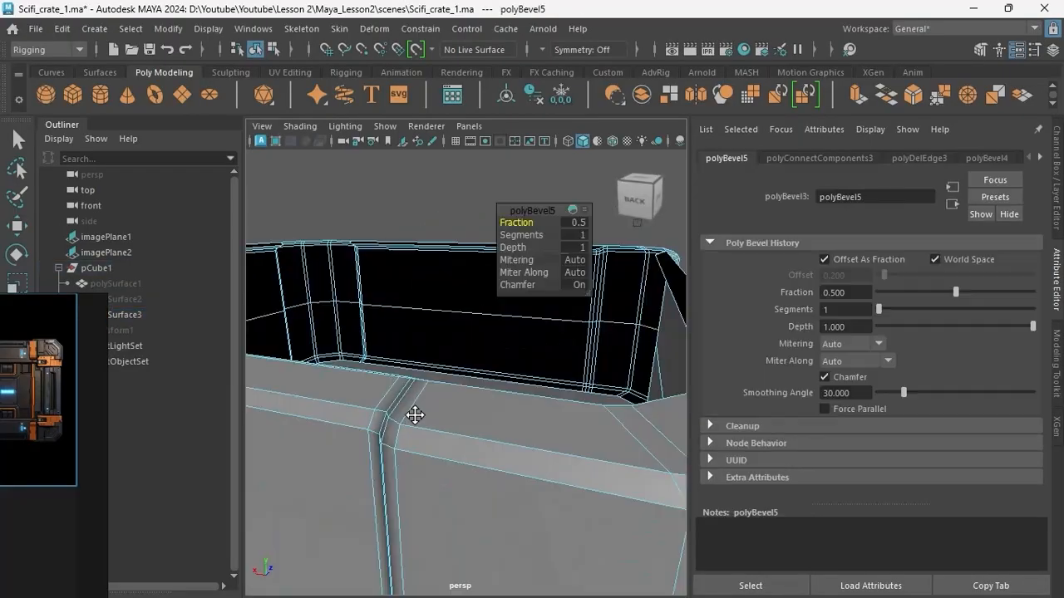
Connect a horizontal loop around the body section and bevel its rim and corner edges, adjusting the bevel fraction.
alt+drag(416, 416, 499, 349)
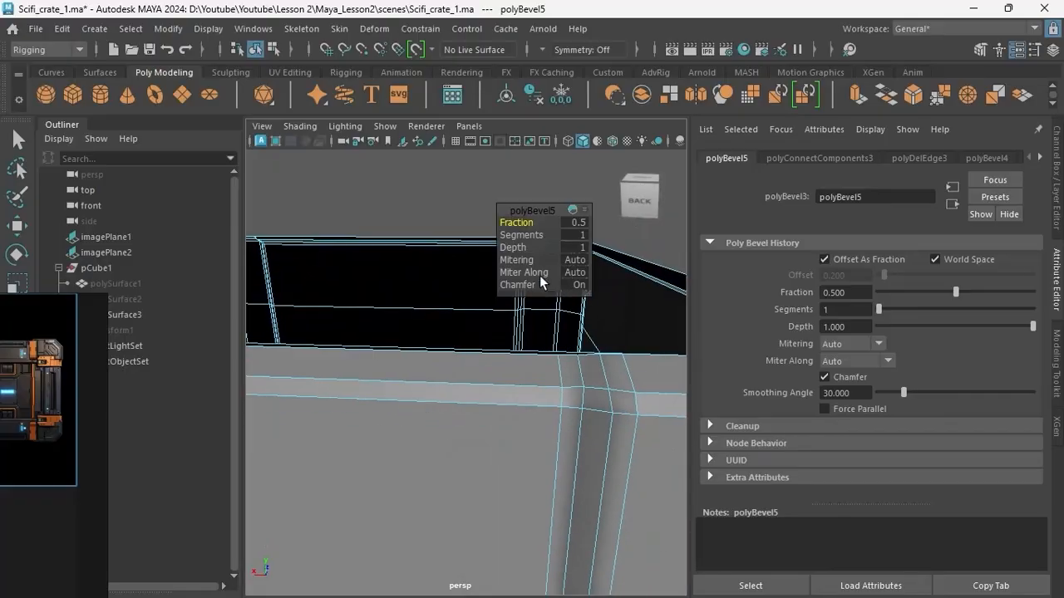
drag(525, 224, 521, 222)
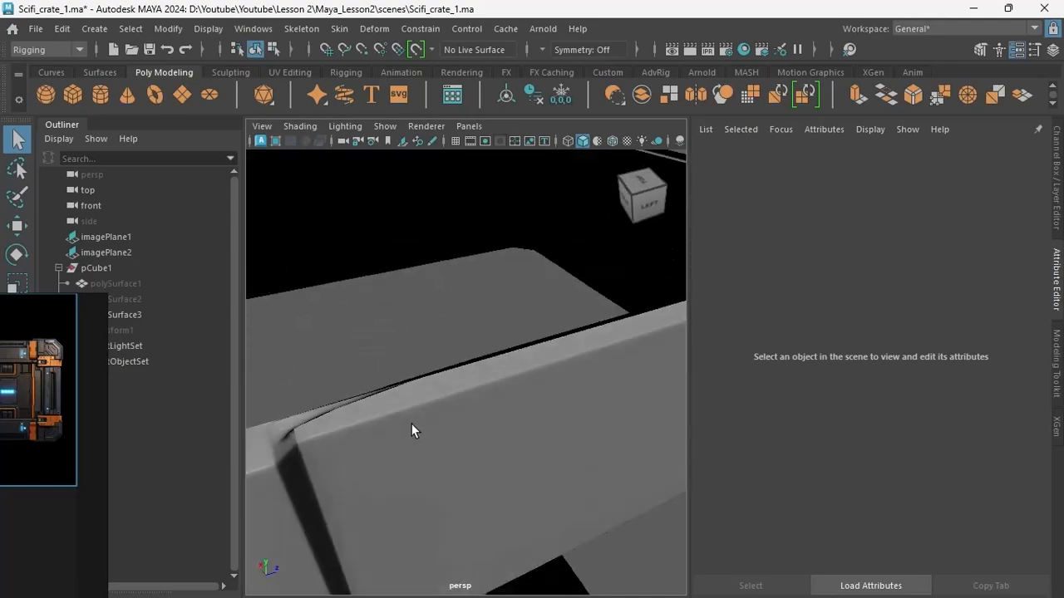
click(411, 424)
Add vertical loops on the body's front and back beside the reference's orange strips, bevelled with fraction 0.1 and 2 segments.
alt+drag(411, 424, 391, 282)
right_drag(391, 282, 410, 218)
click(409, 218)
alt+middle_drag(424, 332, 458, 411)
click(458, 410)
alt+drag(458, 410, 480, 452)
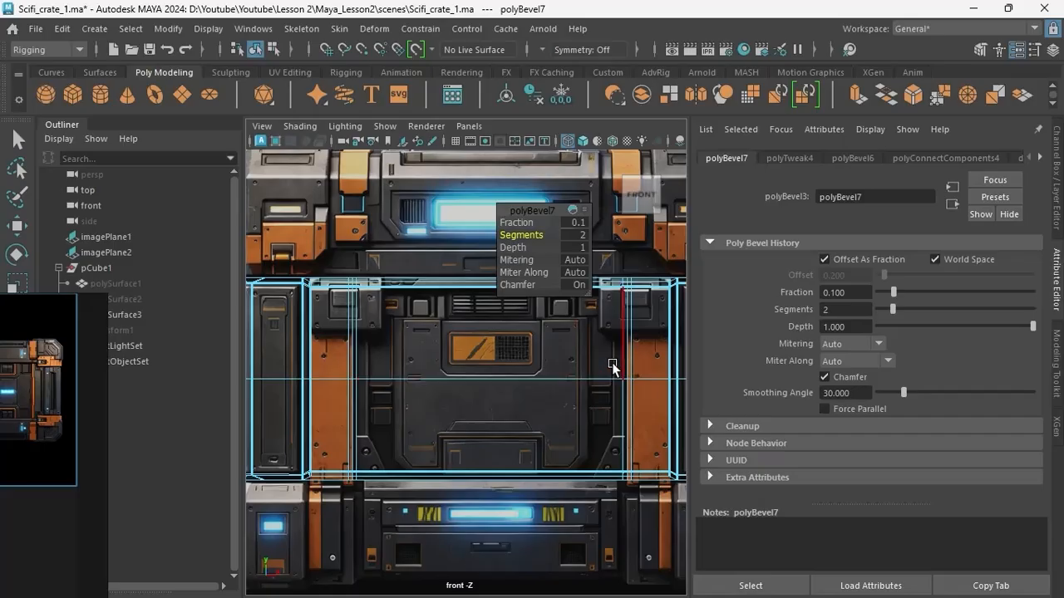
key(space)
key(space)
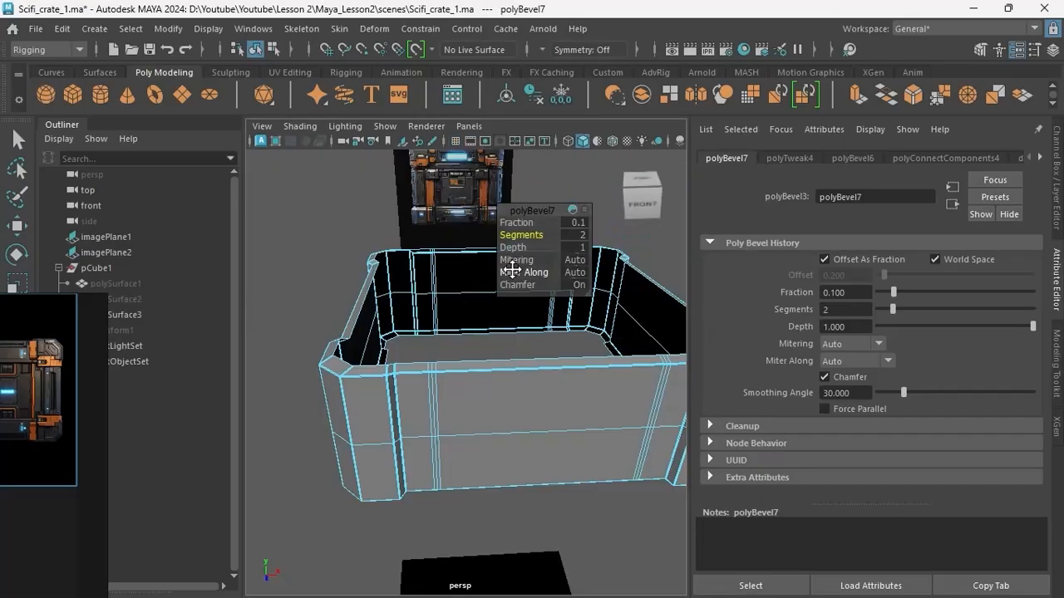
Select the centre panel faces on the body's front and back and compare them with the front reference.
alt+drag(459, 301, 463, 289)
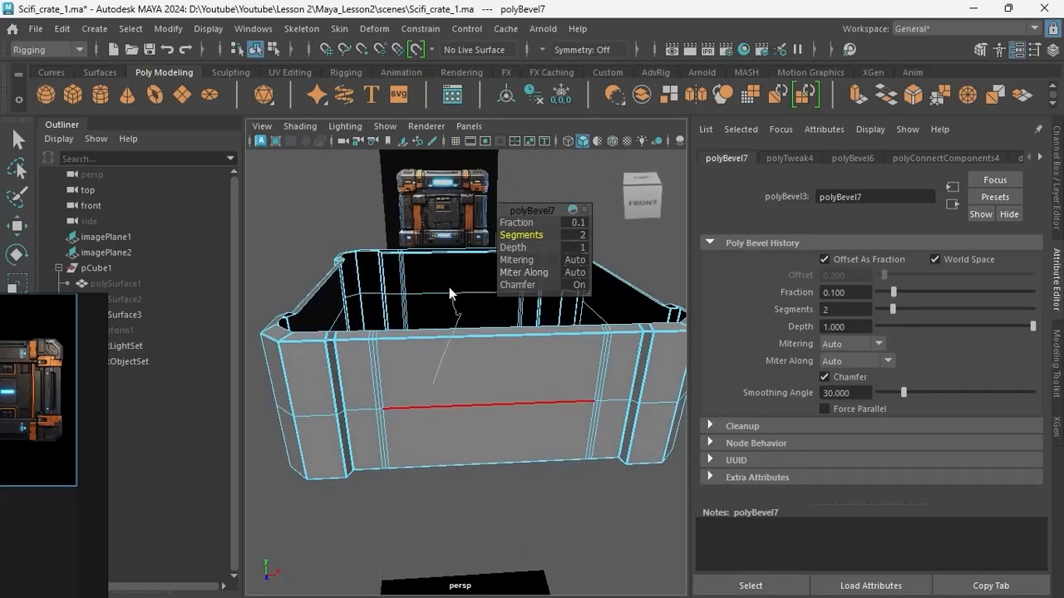
right_drag(449, 286, 436, 200)
alt+drag(430, 357, 446, 440)
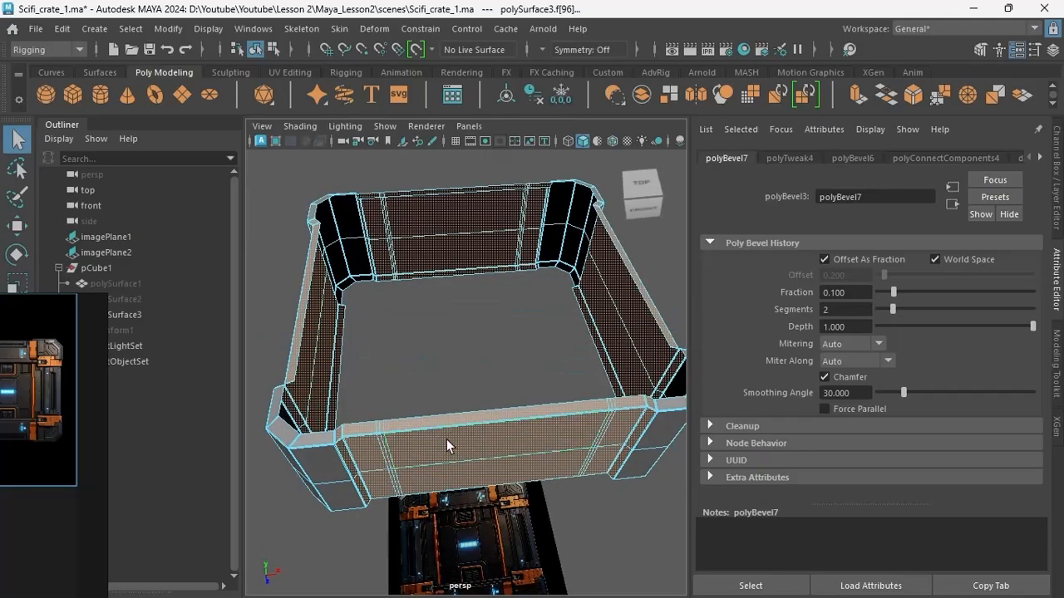
drag(490, 542, 491, 536)
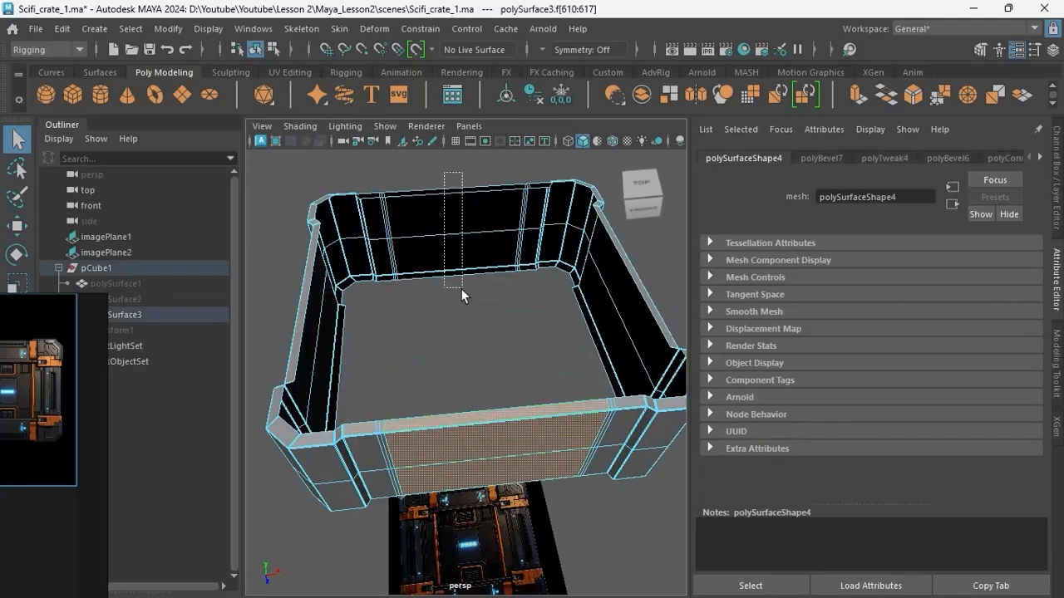
shift+drag(461, 288, 461, 289)
key(space)
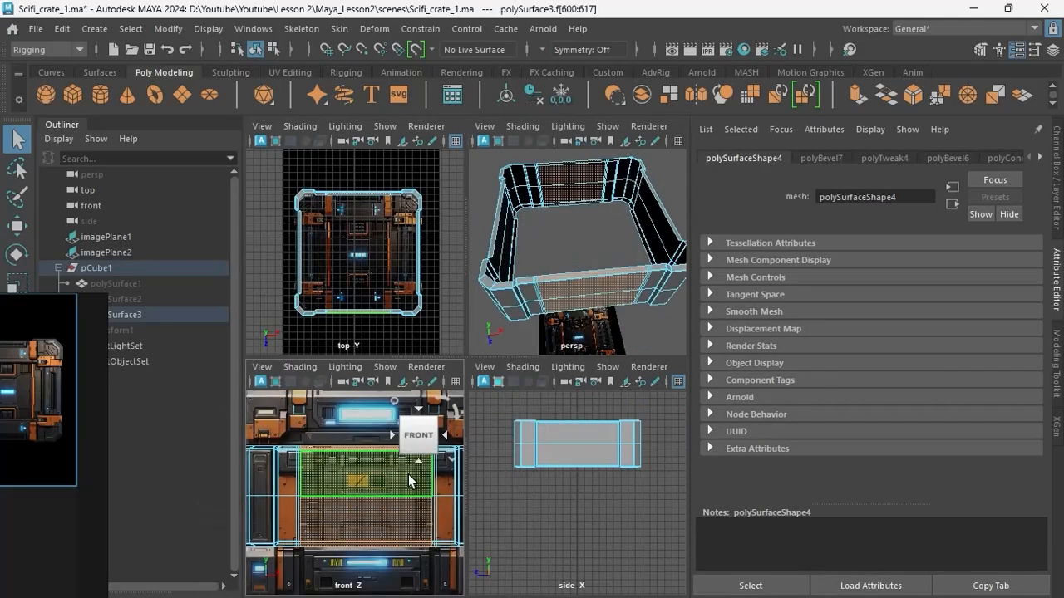
key(space)
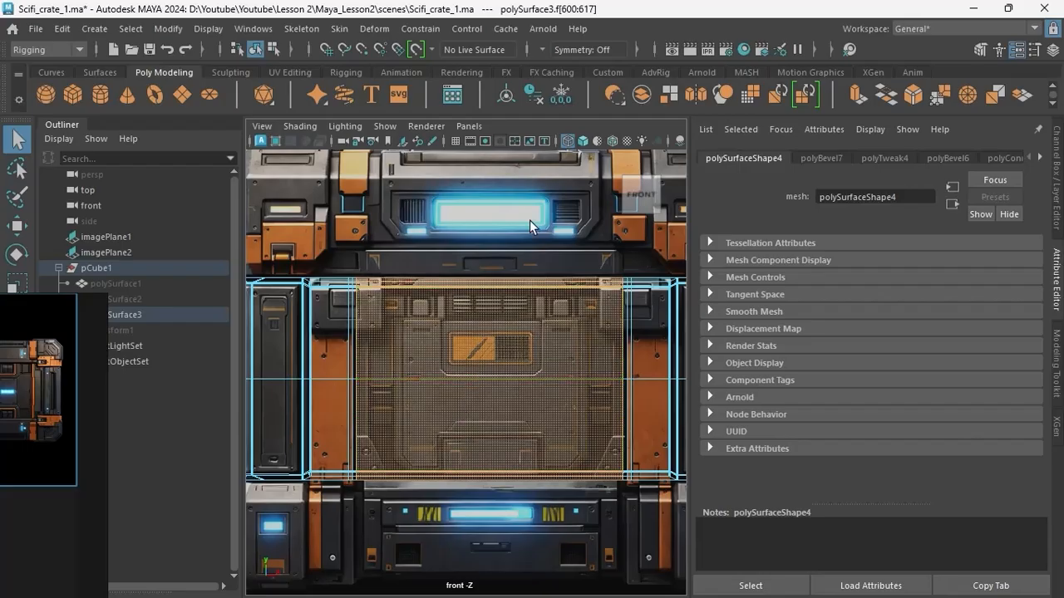
key(space)
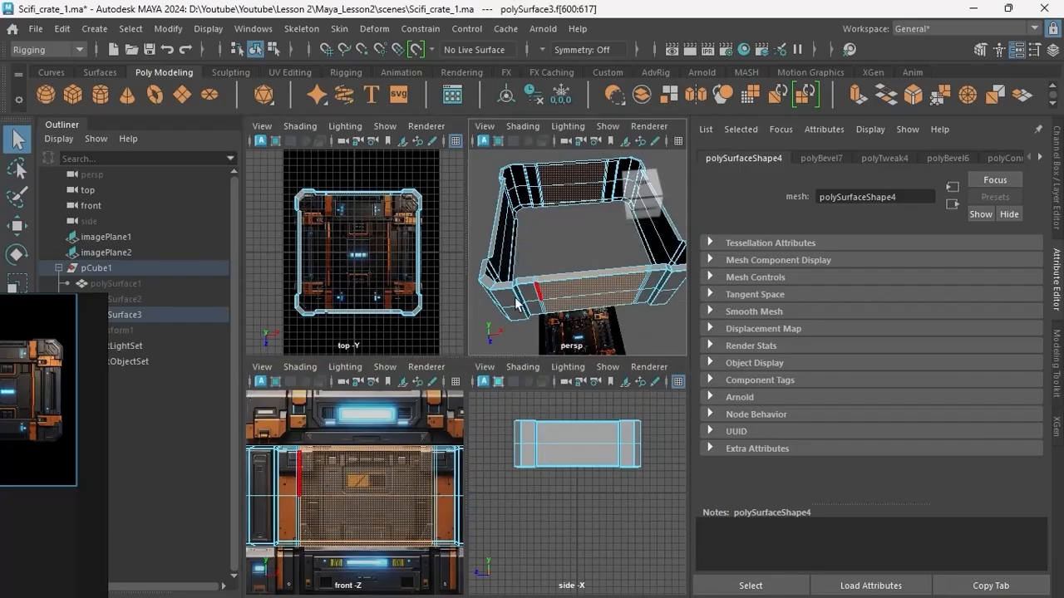
key(space)
scroll(463, 321, up, 3)
alt+middle_drag(473, 321, 491, 275)
scroll(487, 287, down, 5)
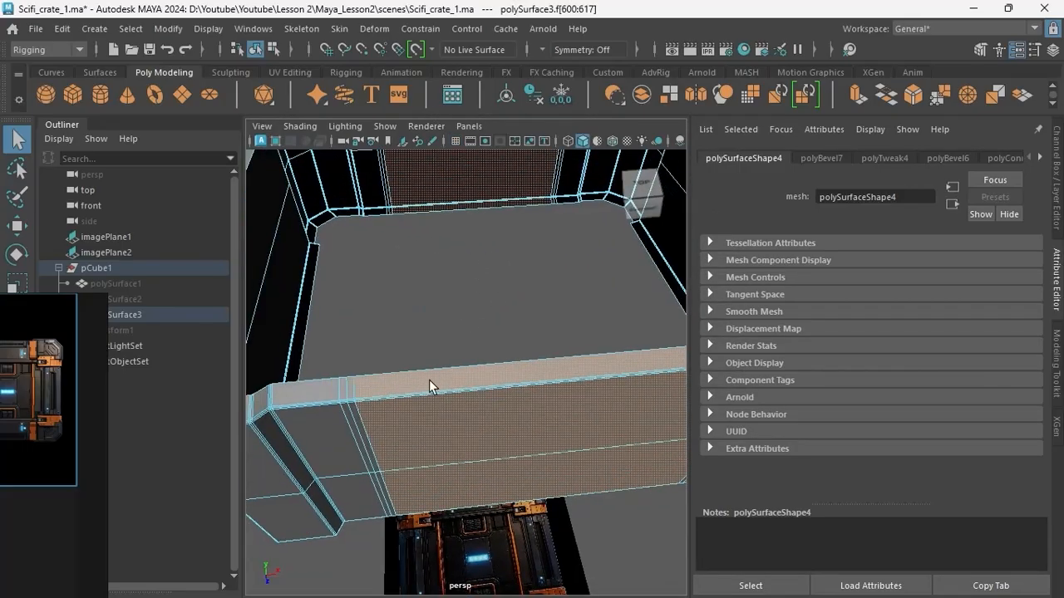
Scale the front and back centre panel faces inward to recess them into the body section.
shift+click(478, 389)
scroll(484, 366, up, 5)
alt+middle_drag(482, 337, 487, 388)
scroll(486, 394, down, 5)
alt+drag(487, 393, 574, 399)
key(r)
drag(655, 424, 646, 423)
alt+drag(522, 432, 432, 399)
Bevel the edges bordering the recessed centre panel with a fraction of 2 and 2 segments.
scroll(446, 432, up, 3)
alt+drag(427, 451, 441, 359)
key(F10)
double_click(449, 433)
scroll(475, 440, up, 5)
key(ctrl+b)
scroll(474, 440, down, 6)
scroll(441, 357, up, 5)
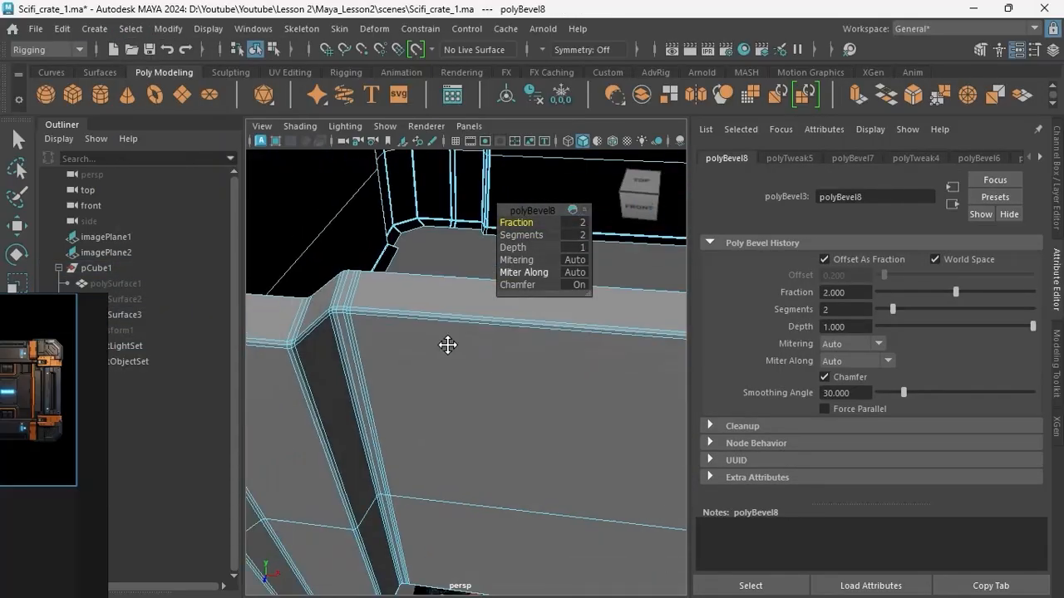
Check the body section from several views and delete the unneeded edges on its front side.
scroll(446, 346, down, 8)
click(454, 358)
click(454, 357)
key(space)
key(space)
key(space)
key(space)
scroll(498, 432, up, 5)
scroll(498, 433, down, 6)
right_drag(458, 404, 504, 316)
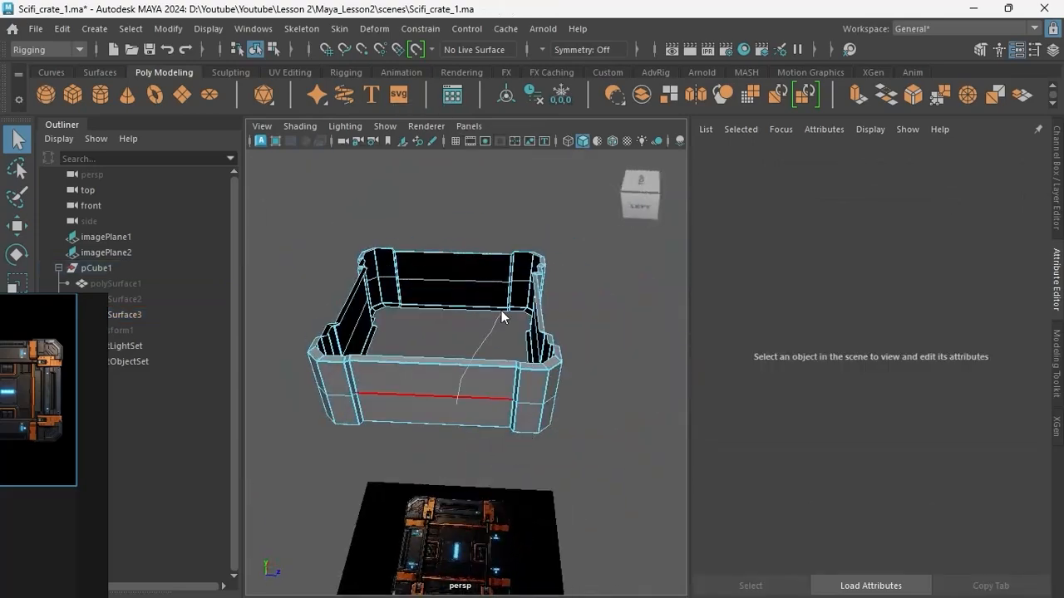
key(Delete)
Bevel the vertical edges of the body's corner pillar steps with a fraction of 0.7 and 2 segments.
alt+drag(432, 366, 381, 402)
scroll(382, 401, up, 8)
right_drag(379, 398, 379, 324)
double_click(367, 343)
alt+drag(369, 345, 435, 377)
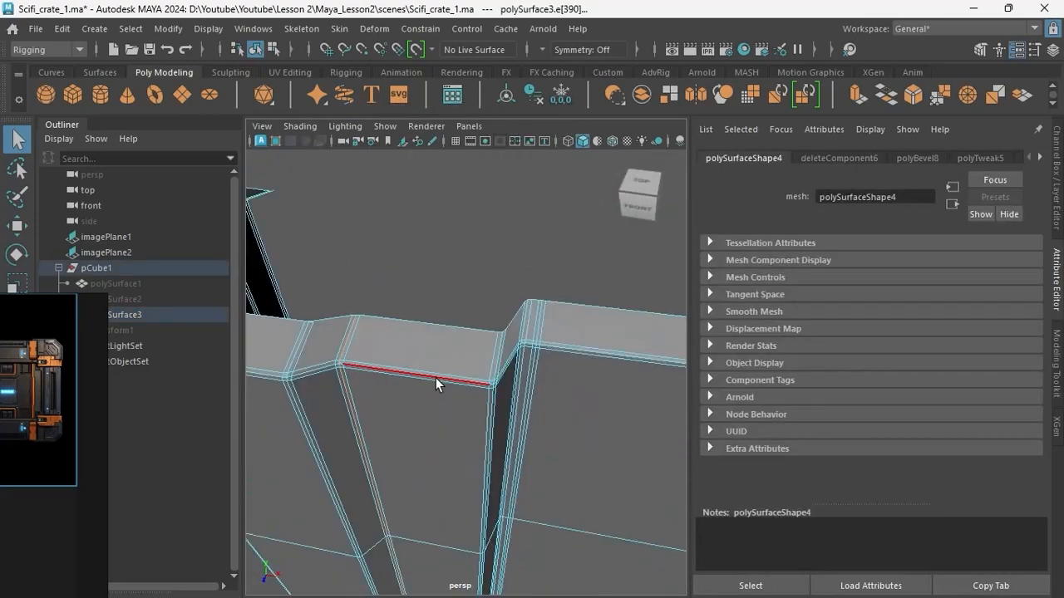
shift+right_drag(489, 379, 465, 482)
alt+middle_drag(399, 484, 387, 411)
key(w)
scroll(387, 432, down, 6)
alt+drag(388, 411, 404, 352)
scroll(337, 418, up, 6)
scroll(374, 271, down, 6)
scroll(465, 349, up, 6)
key(ctrl+b)
middle_drag(484, 348, 515, 347)
scroll(441, 290, down, 5)
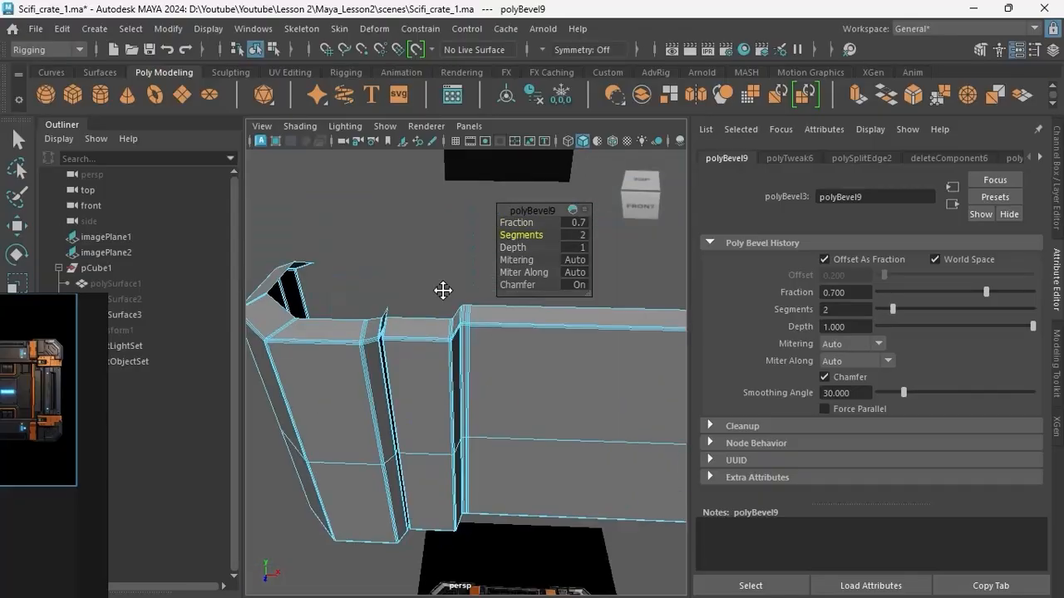
right_drag(490, 399, 532, 357)
click(527, 366)
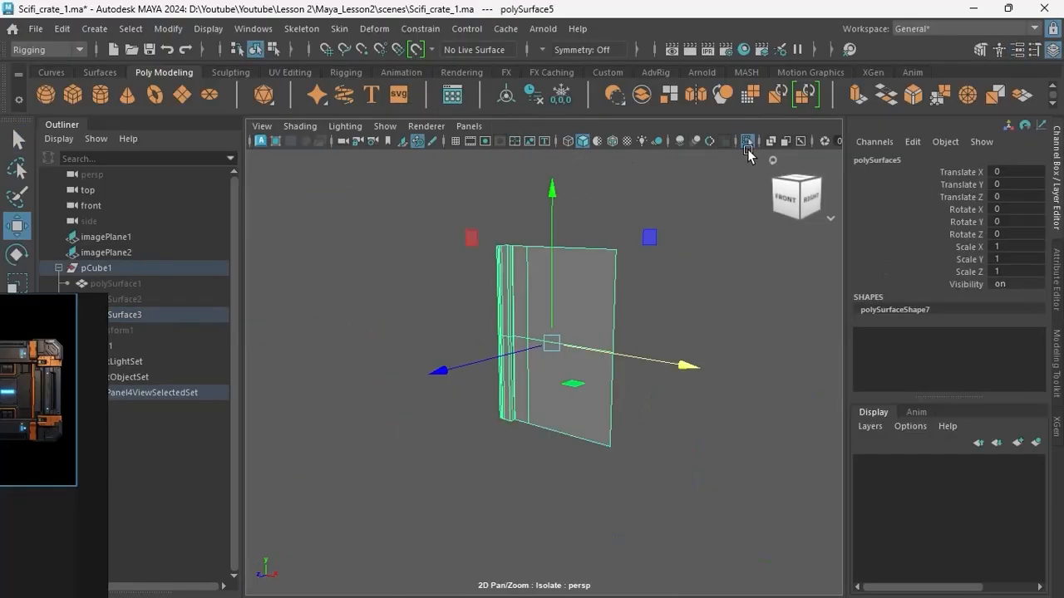
Select the flat triangular bracket at the foot of the front pillar and compare its outline with the front reference.
alt+drag(581, 283, 534, 312)
scroll(535, 311, up, 6)
alt+middle_drag(596, 394, 585, 354)
scroll(590, 383, up, 2)
click(559, 393)
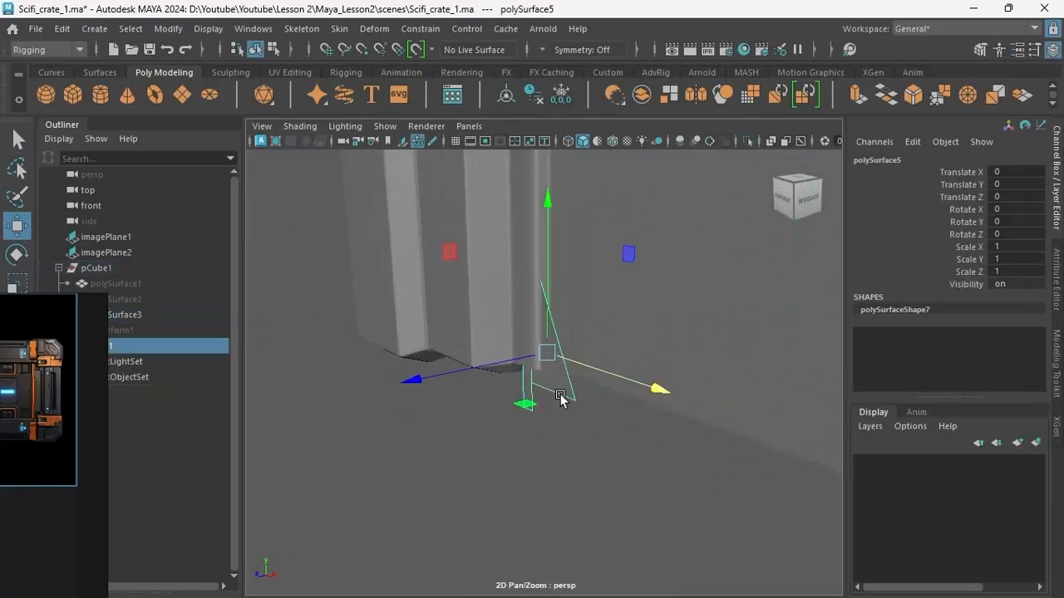
key(space)
key(space)
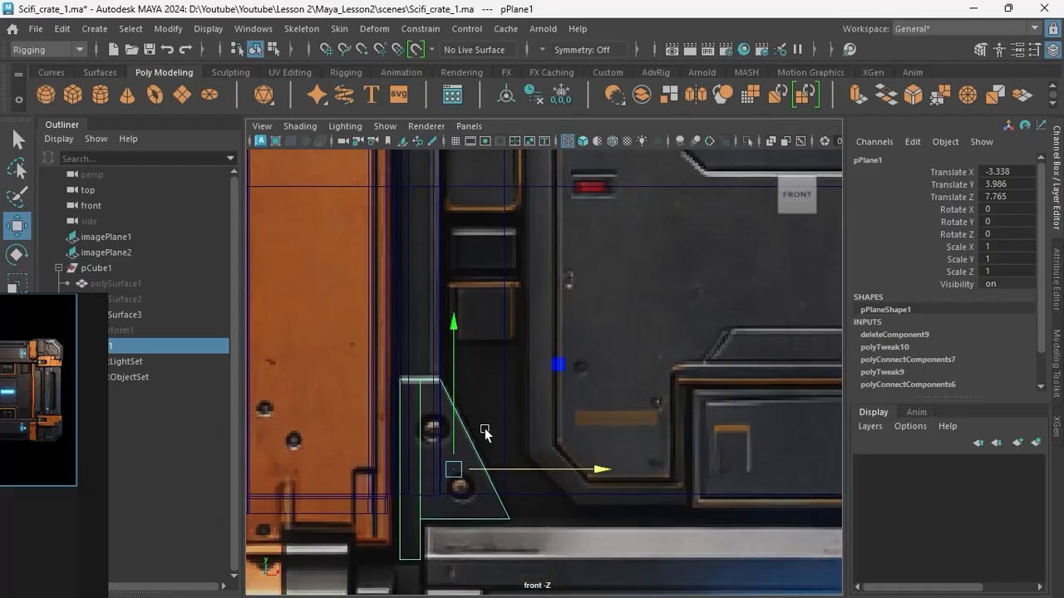
alt+drag(487, 429, 603, 356)
key(space)
key(space)
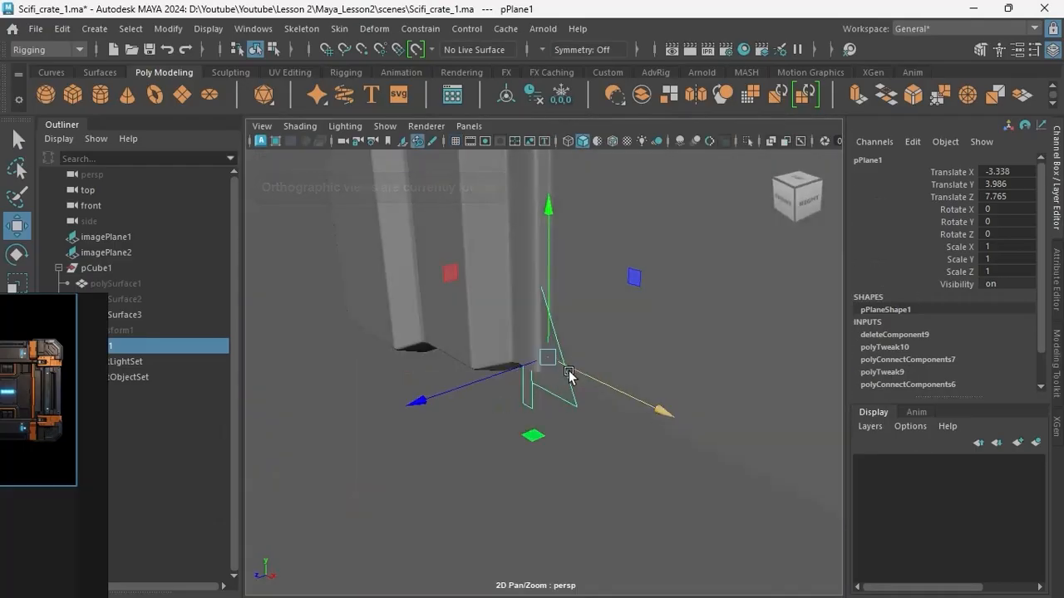
Extrude the triangular bracket plane outward with a local Z translation of about 0.128.
key(ctrl+e)
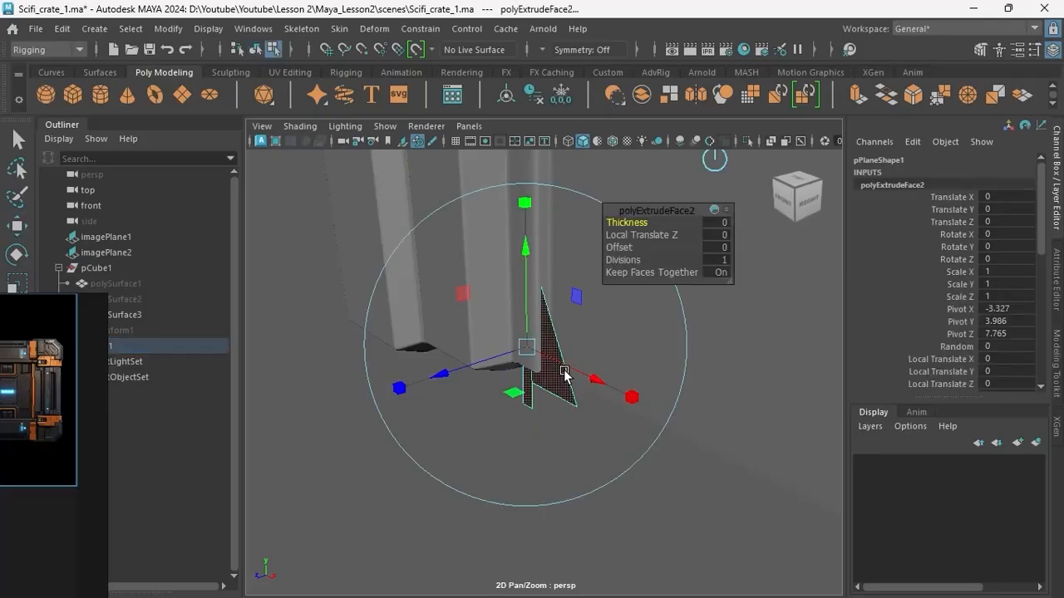
mouse_move(451, 376)
mouse_down()
mouse_move(441, 378)
mouse_move(589, 361)
mouse_move(463, 383)
mouse_up()
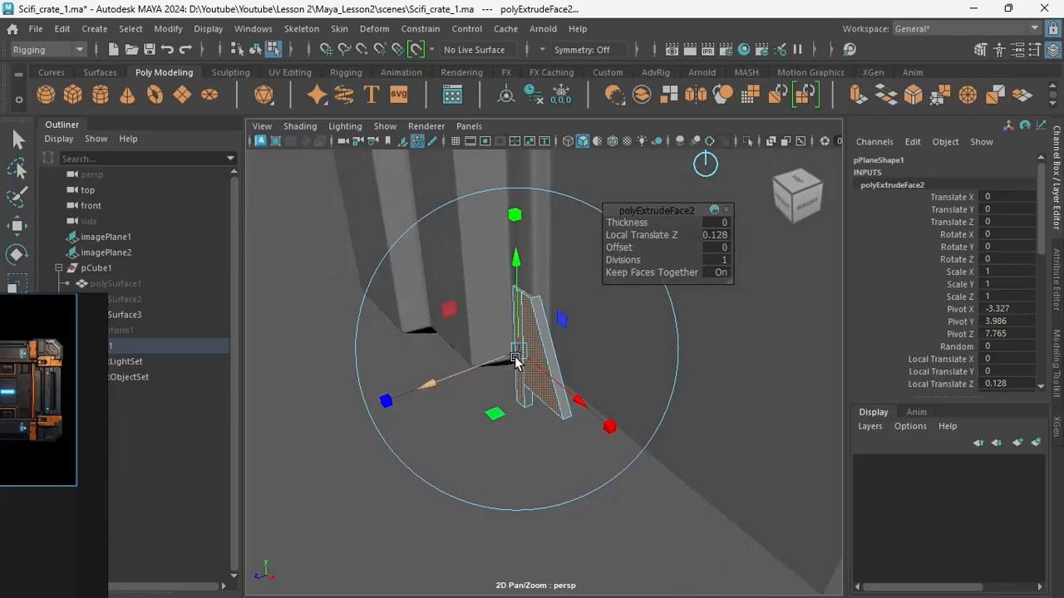
alt+drag(515, 358, 547, 352)
right_drag(548, 352, 614, 135)
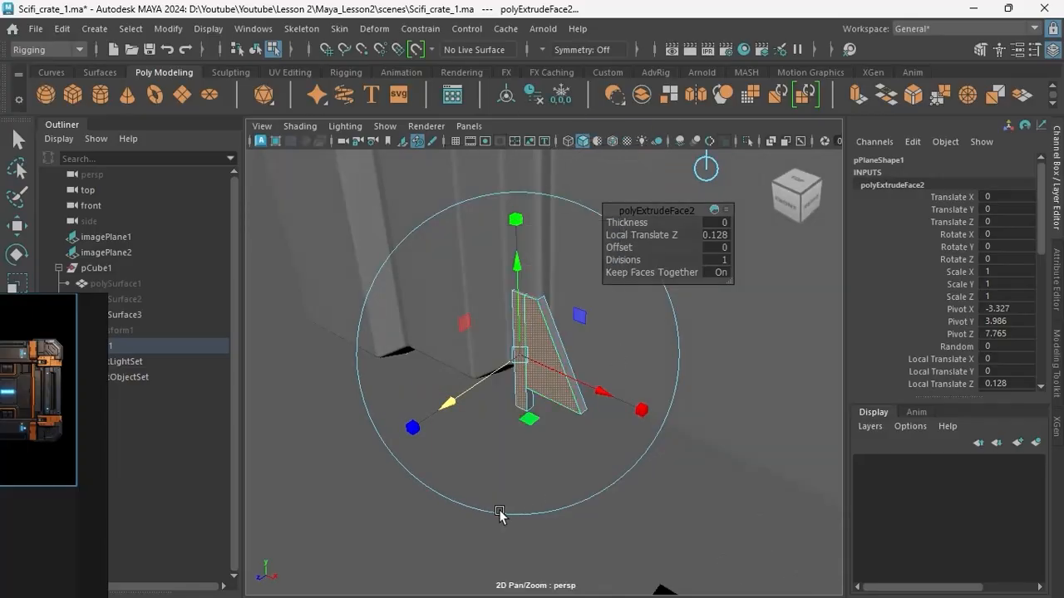
right_drag(525, 383, 592, 133)
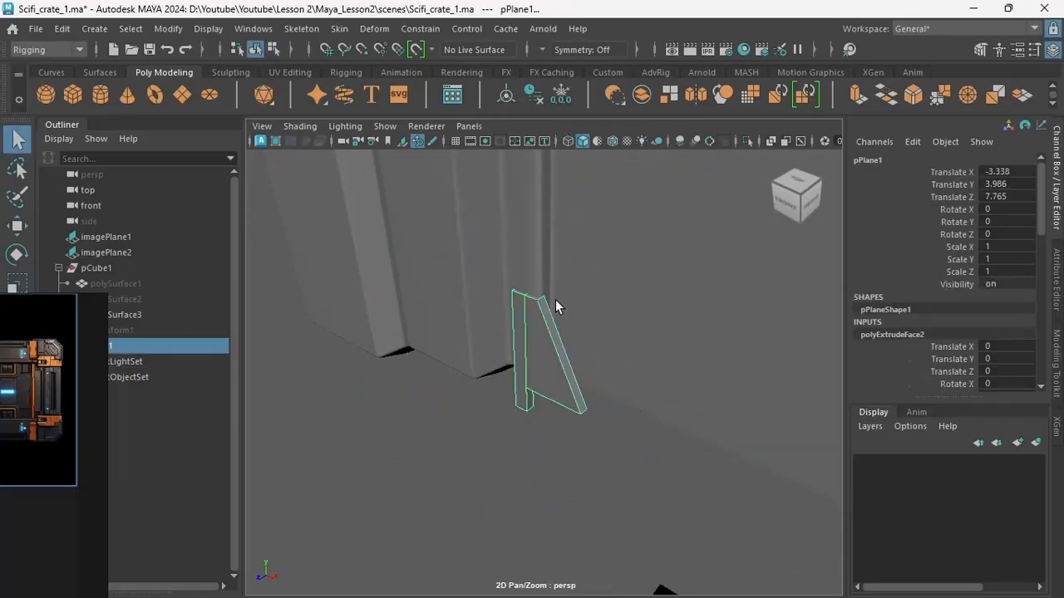
click(411, 483)
alt+drag(490, 389, 560, 369)
click(560, 369)
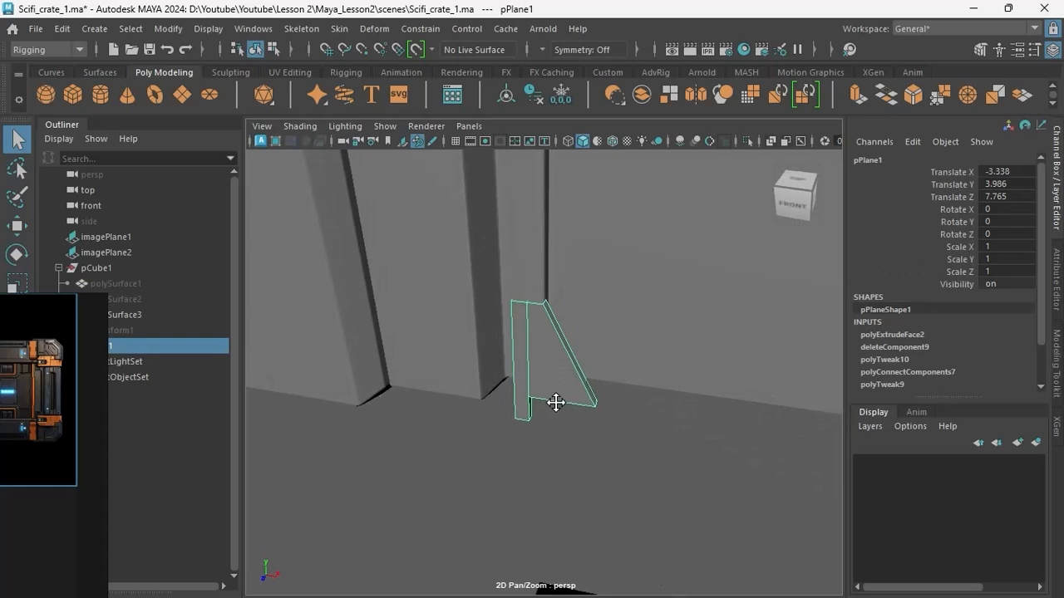
alt+right_drag(556, 401, 598, 413)
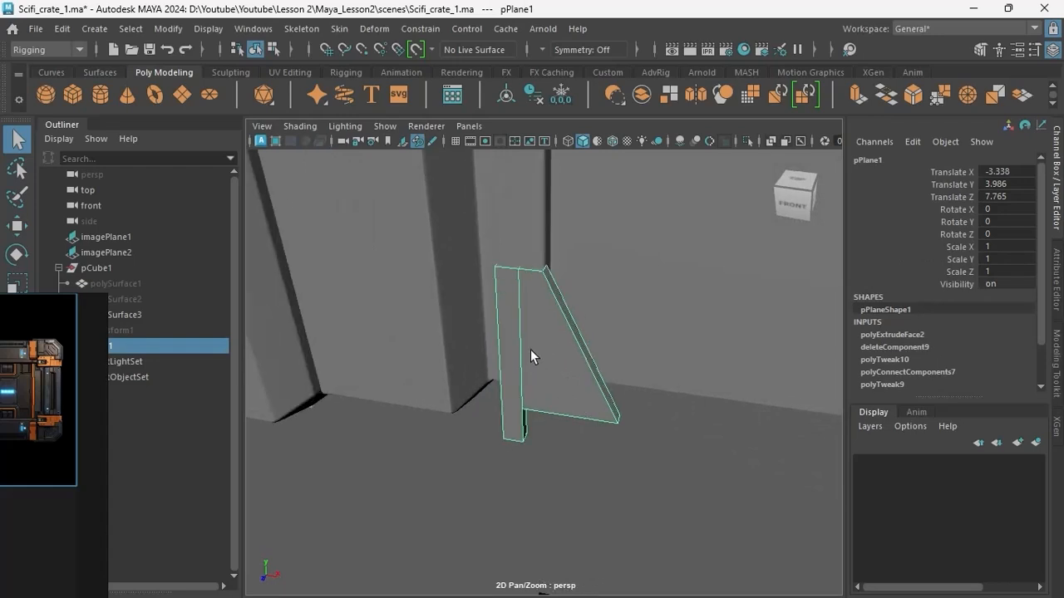
Isolate the bracket and weld its top middle vertices onto the upper corner of the sloped side.
click(748, 140)
alt+drag(555, 332, 545, 416)
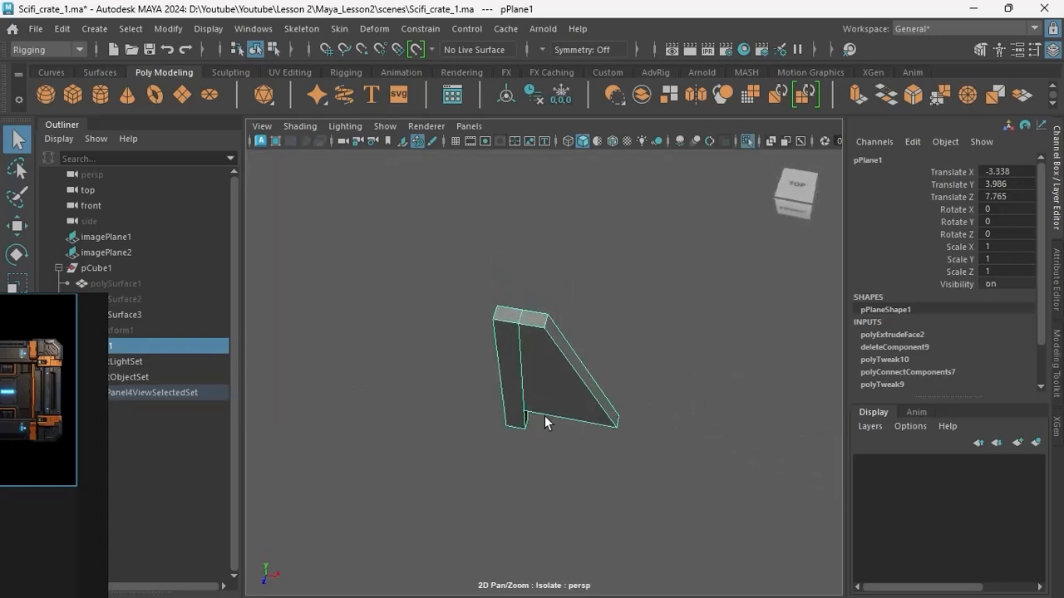
right_drag(544, 415, 475, 414)
alt+right_drag(532, 399, 590, 398)
click(1056, 364)
click(994, 541)
drag(541, 330, 590, 338)
drag(547, 301, 531, 274)
Cut edges with Multi-Cut from the bracket's inner corner to its lower outer corner on the front and back faces.
click(896, 542)
click(536, 380)
alt+drag(507, 380, 581, 399)
click(523, 424)
click(534, 383)
click(557, 434)
Bevel the bracket's 18 outline edges with a fraction of 0.2, leaving out the diagonal edges across its faces.
key(w)
right_drag(531, 349, 532, 291)
click(474, 294)
shift+click(474, 379)
alt+drag(475, 378, 617, 376)
shift+click(515, 304)
shift+click(510, 436)
alt+drag(510, 437, 579, 439)
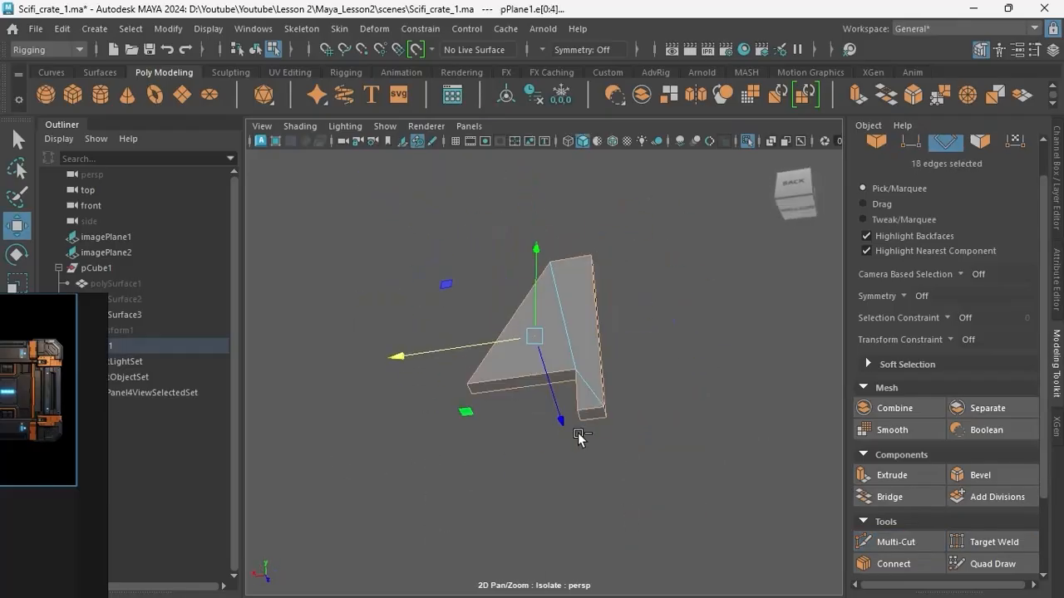
key(ctrl+b)
alt+right_drag(532, 415, 599, 399)
alt+drag(598, 398, 498, 391)
Enlarge the reference around the bracket detail and fine-tune the fraction of the bracket's outline bevel.
right_drag(38, 387, 332, 281)
scroll(263, 281, up, 3)
middle_drag(102, 226, 178, 358)
scroll(178, 358, up, 6)
right_drag(178, 358, 86, 378)
alt+right_drag(623, 383, 565, 401)
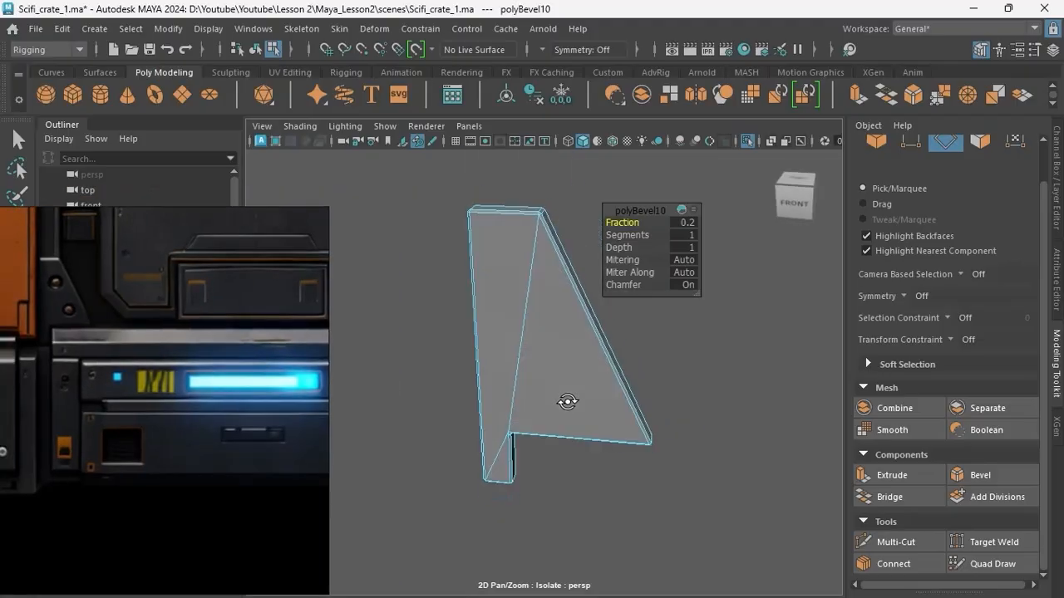
alt+drag(565, 402, 557, 432)
drag(613, 223, 629, 224)
alt+drag(520, 278, 503, 316)
click(504, 316)
key(q)
right_drag(506, 317, 499, 374)
click(531, 325)
alt+drag(499, 374, 537, 404)
alt+right_drag(537, 404, 532, 200)
Bring the whole crate back into view, duplicate the bracket and move the copy out in front of it.
key(ctrl+1)
alt+drag(532, 200, 521, 169)
key(ctrl+d)
key(w)
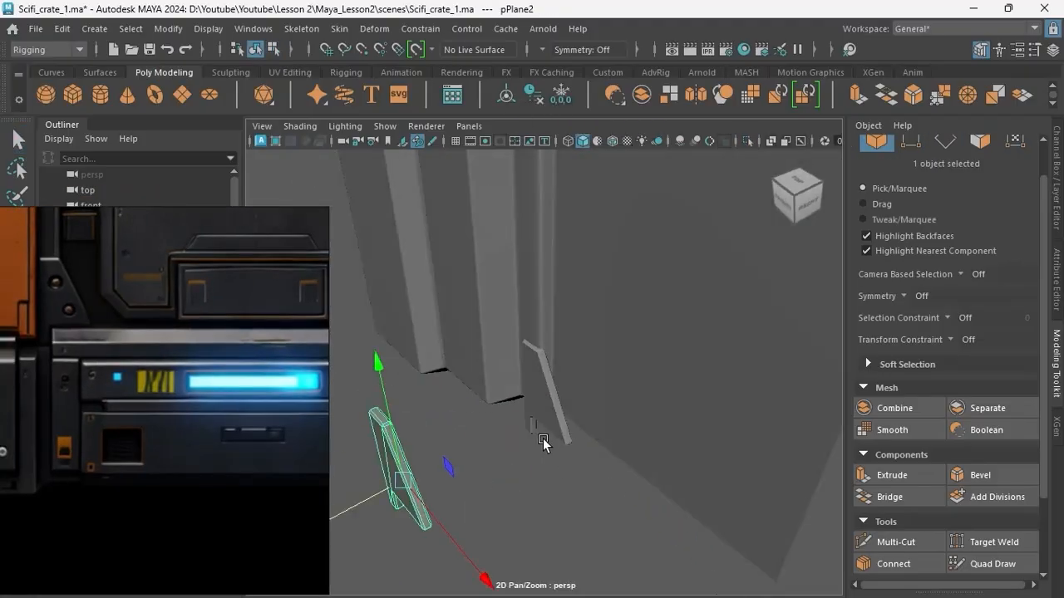
alt+drag(543, 444, 515, 458)
click(515, 458)
Draw a sphere of about 0.186 radius over the bracket's upper bolt in the front view and copy it onto the lower bolt.
key(space)
click(56, 93)
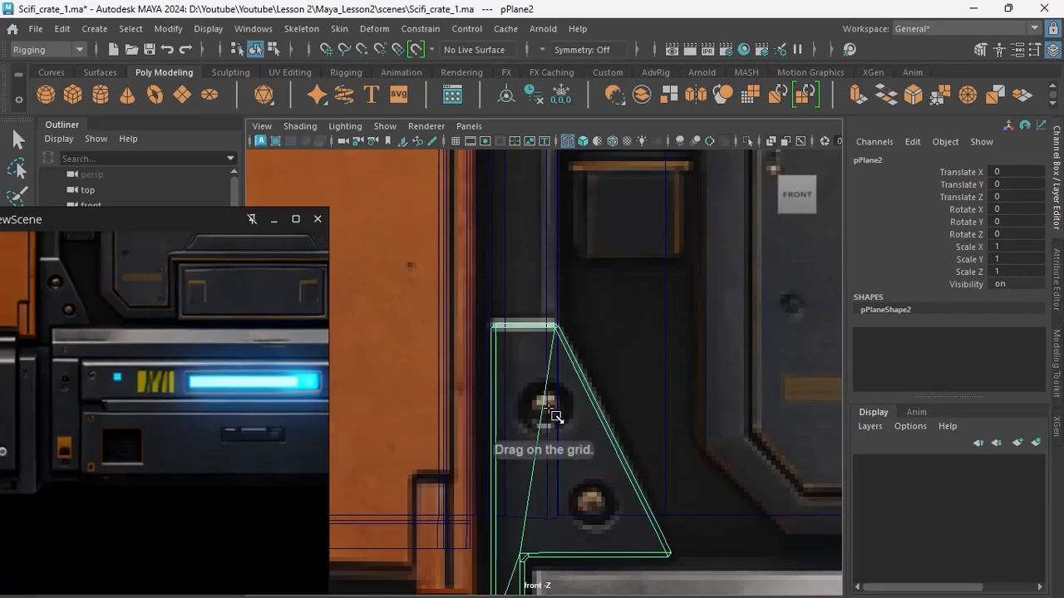
drag(546, 407, 570, 447)
alt+middle_drag(569, 447, 557, 389)
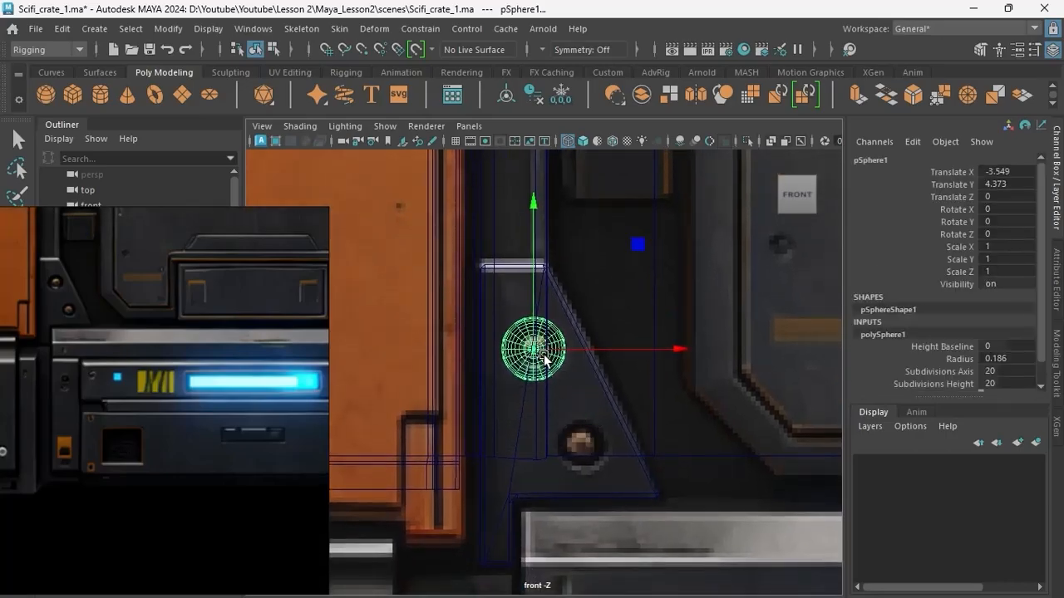
key(ctrl+d)
drag(544, 357, 579, 449)
key(r)
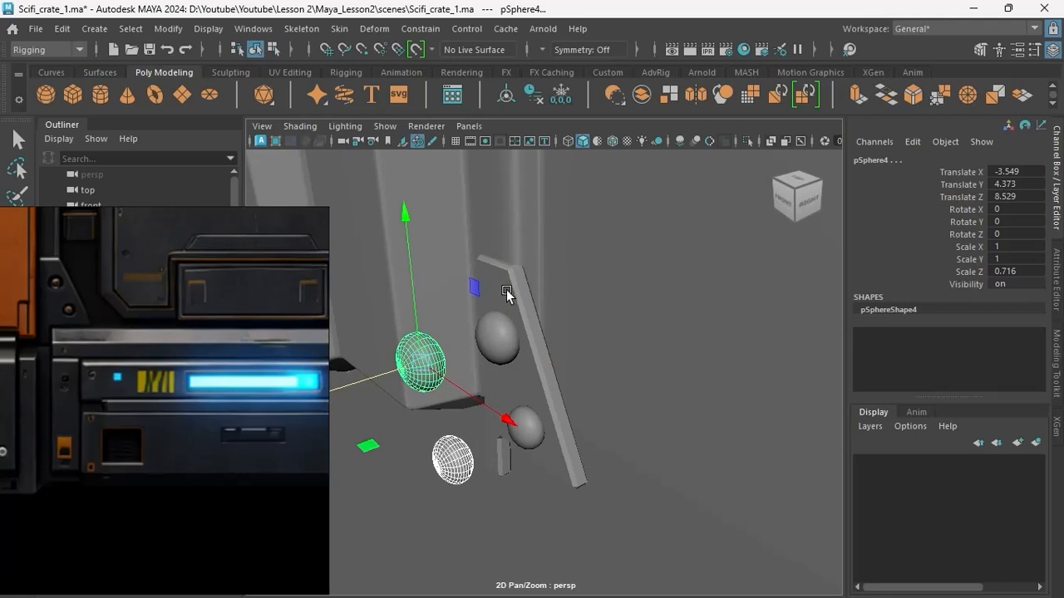
Combine the two spheres embedded in the bracket into a single object.
click(510, 312)
click(503, 341)
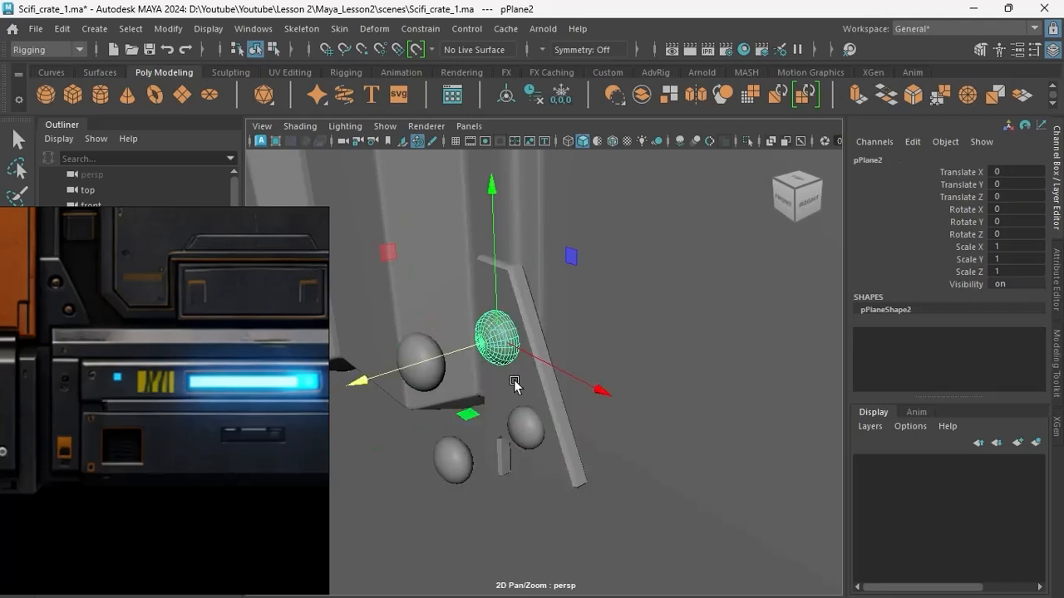
shift+click(511, 441)
shift+right_drag(509, 444, 553, 492)
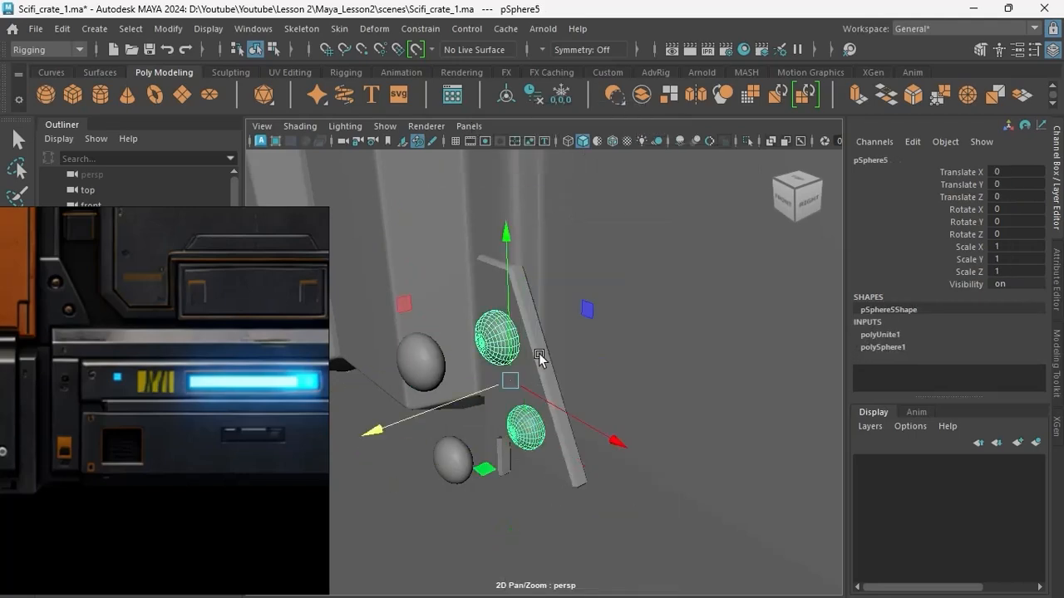
Subtract the combined spheres from the bracket with a Boolean Difference (A - B).
click(492, 368)
shift+click(499, 340)
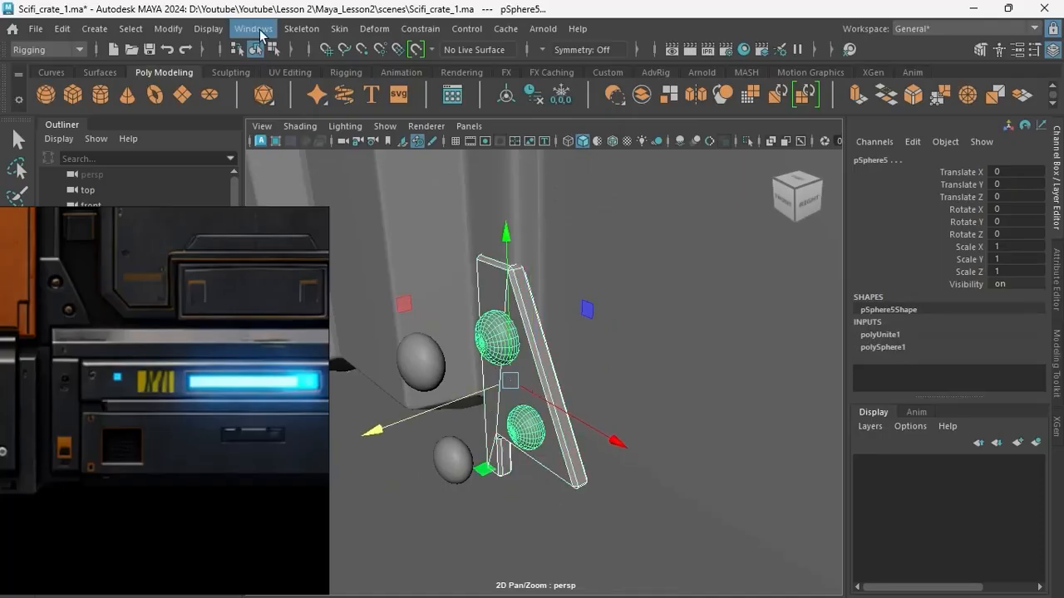
mouse_move(655, 153)
shift+right_down()
mouse_move(652, 379)
mouse_move(627, 443)
mouse_move(624, 496)
mouse_move(619, 276)
mouse_move(616, 297)
mouse_move(628, 483)
mouse_move(641, 169)
mouse_move(656, 160)
shift+right_up()
click(545, 343)
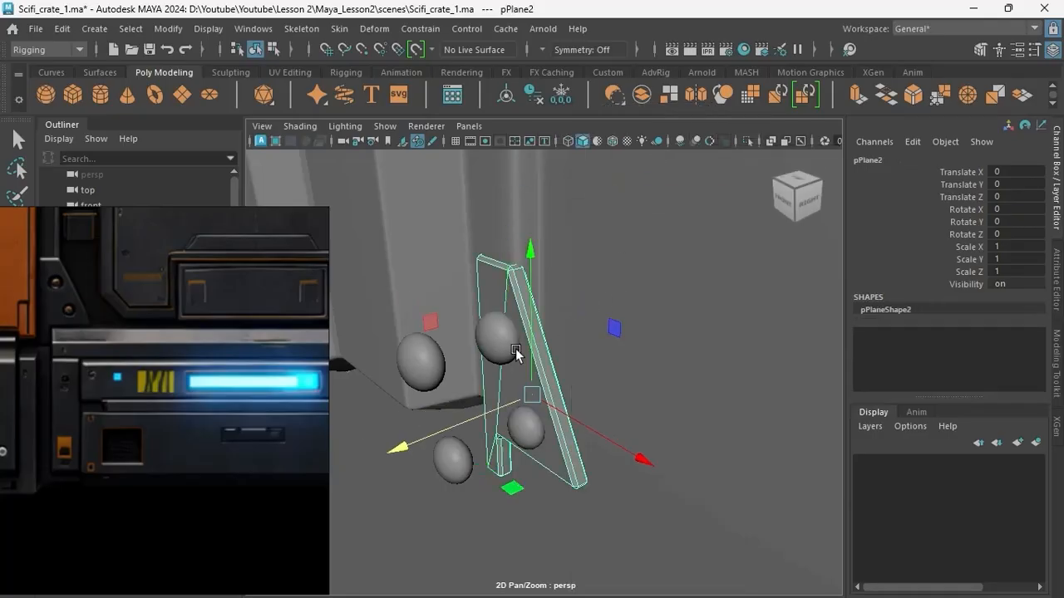
shift+click(513, 350)
shift+right_drag(617, 316, 597, 518)
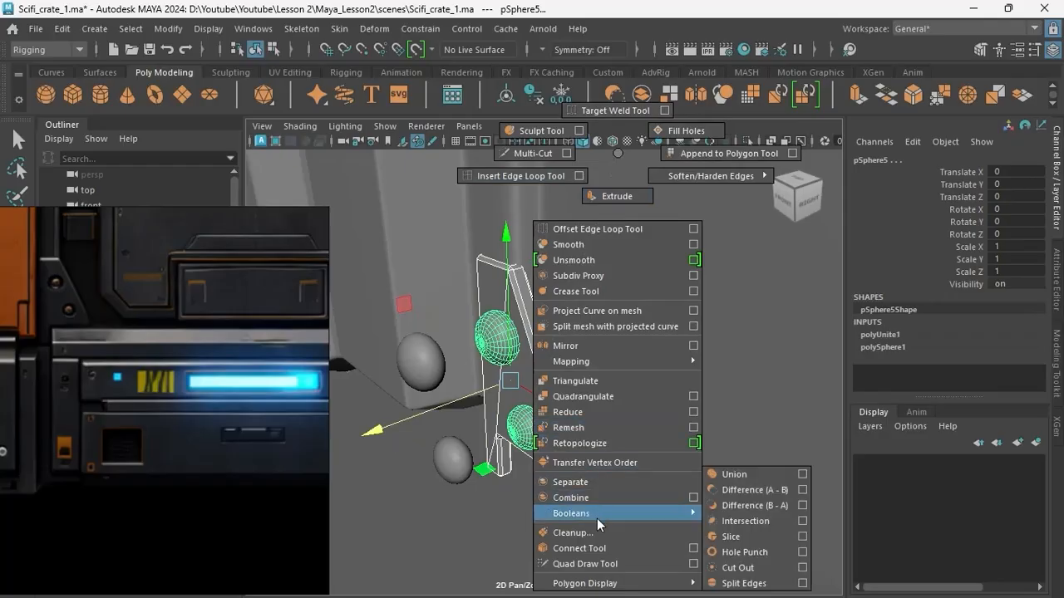
shift+right_drag(720, 518, 738, 491)
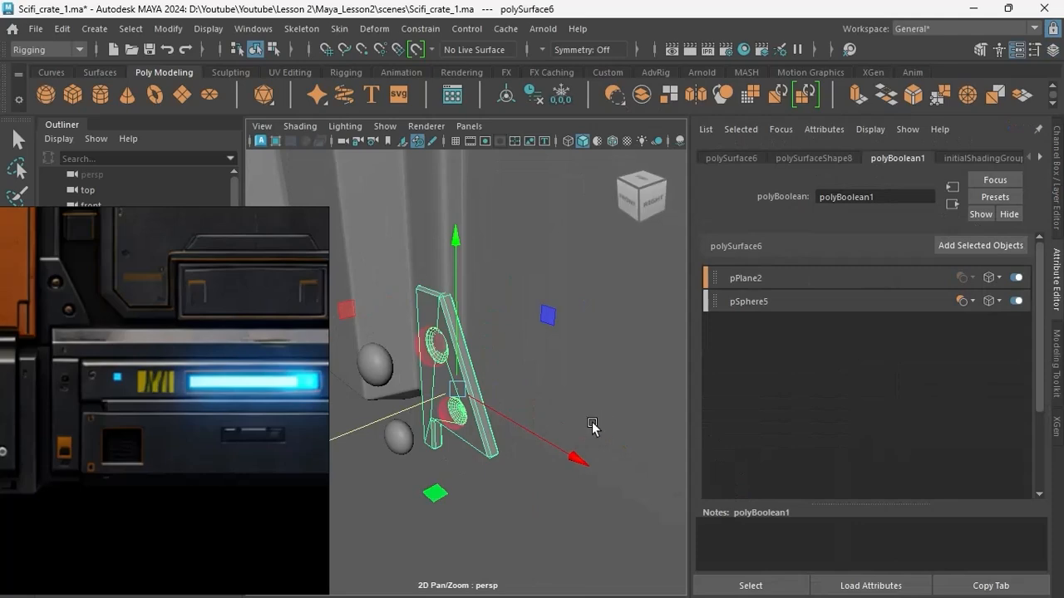
Examine the two round recesses cut into the bracket from several angles.
alt+drag(591, 429, 600, 450)
alt+drag(488, 470, 458, 471)
scroll(458, 470, up, 3)
alt+middle_drag(488, 432, 565, 477)
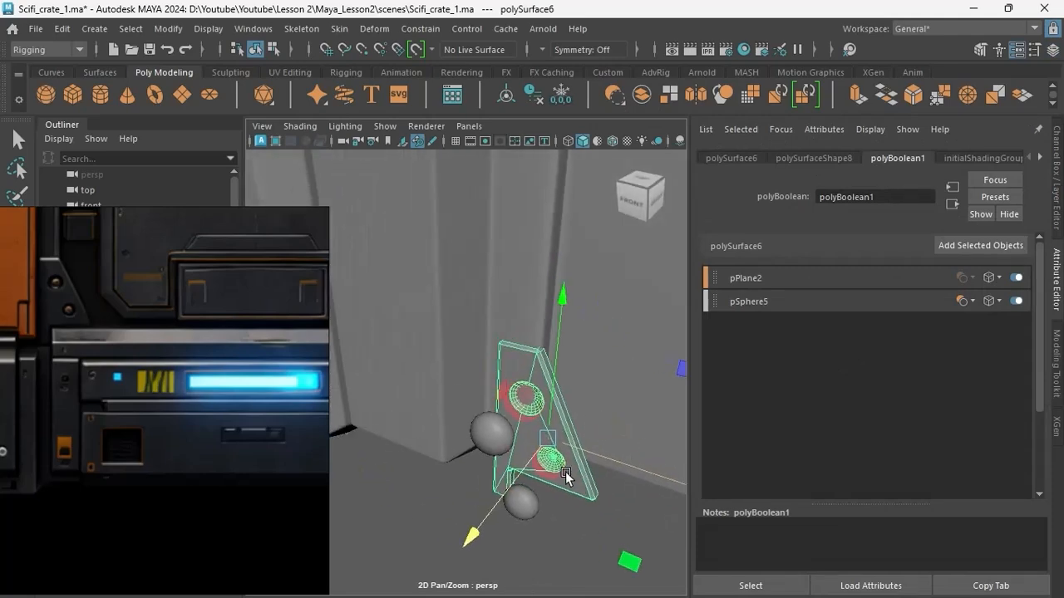
scroll(565, 477, up, 4)
alt+drag(565, 477, 501, 464)
alt+middle_drag(520, 461, 488, 418)
alt+drag(488, 418, 474, 399)
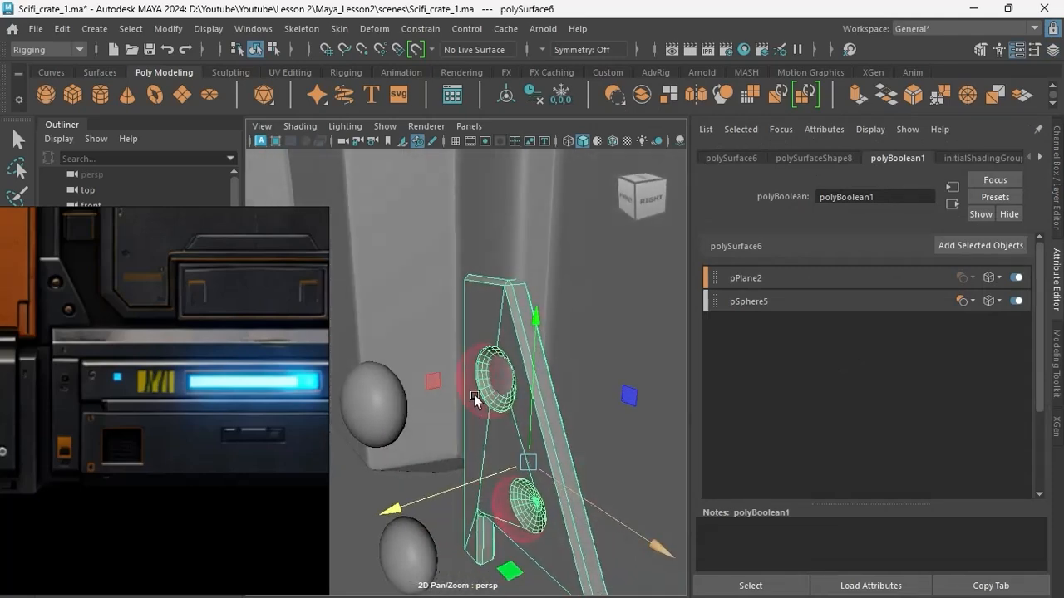
Try to enlarge the combined cutting spheres inside the bracket's boolean.
click(470, 391)
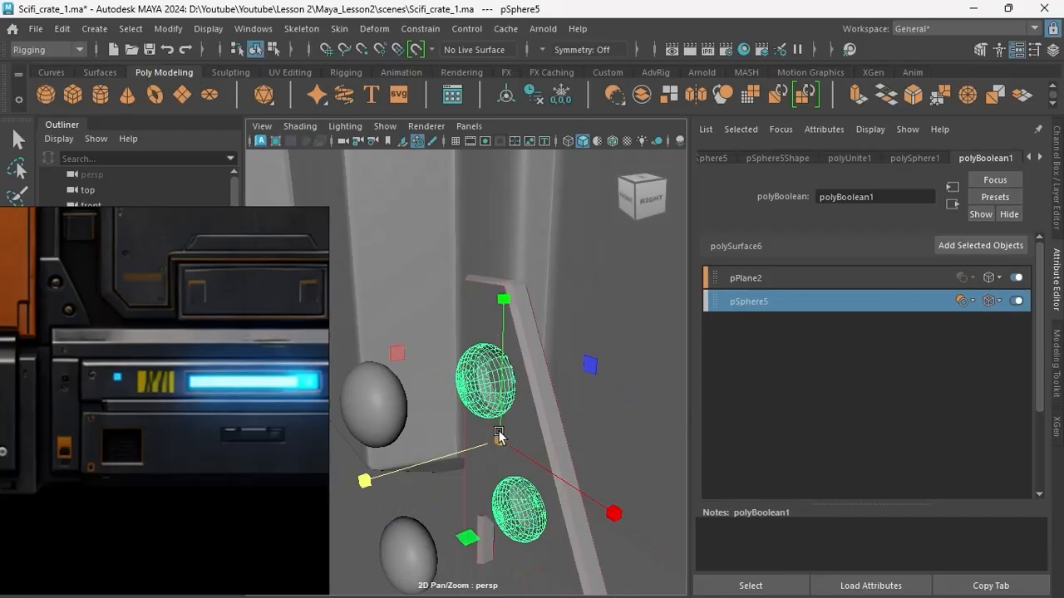
drag(499, 434, 522, 480)
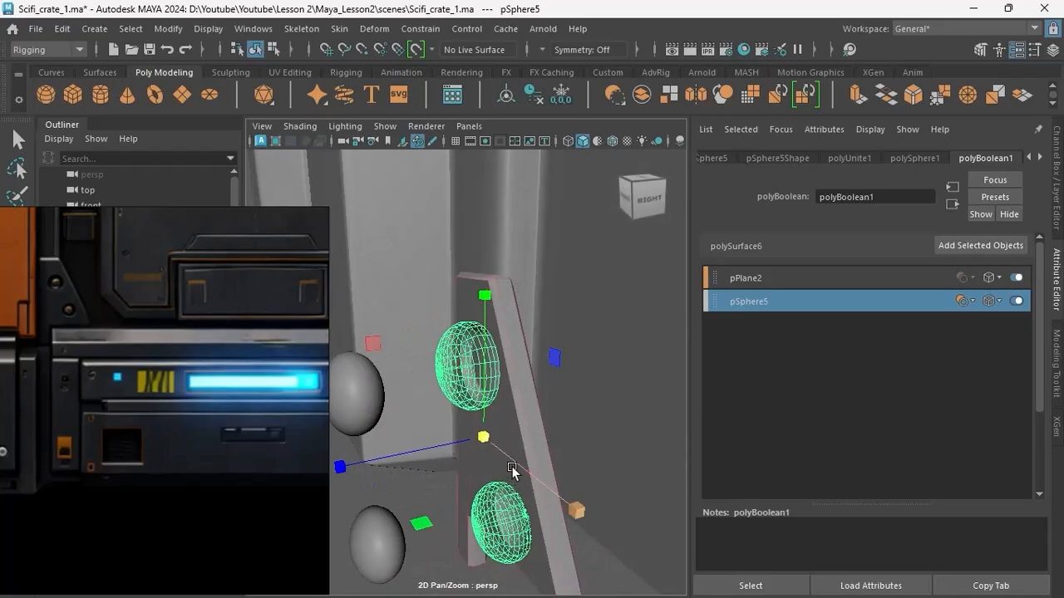
key(ctrl+z)
Delete the bracket's construction history and check the recesses up close.
alt+right_drag(522, 460, 487, 462)
alt+drag(487, 462, 476, 440)
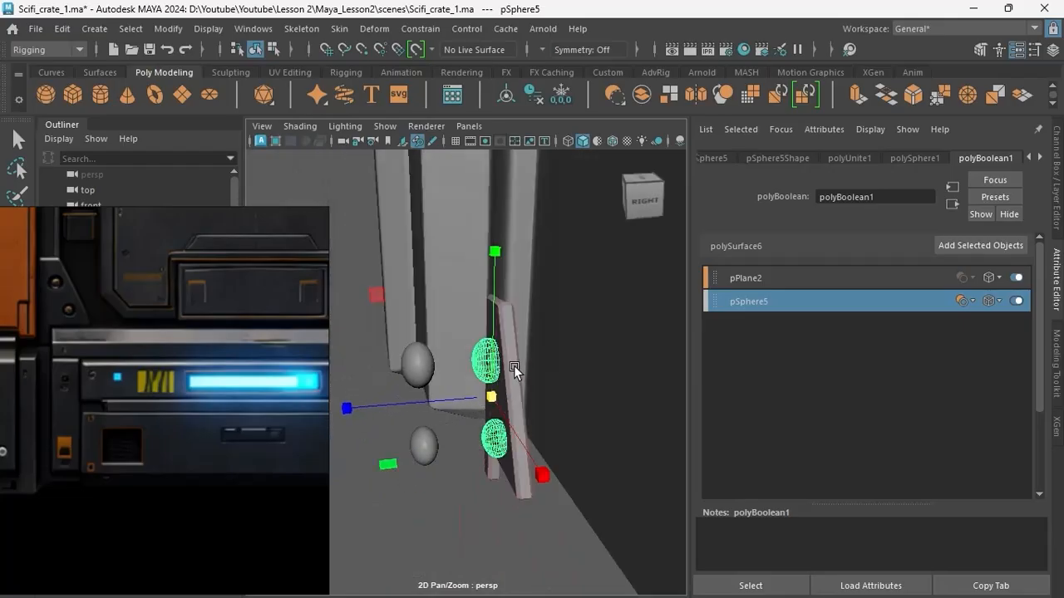
click(534, 96)
alt+drag(564, 268, 601, 316)
alt+middle_drag(549, 334, 508, 343)
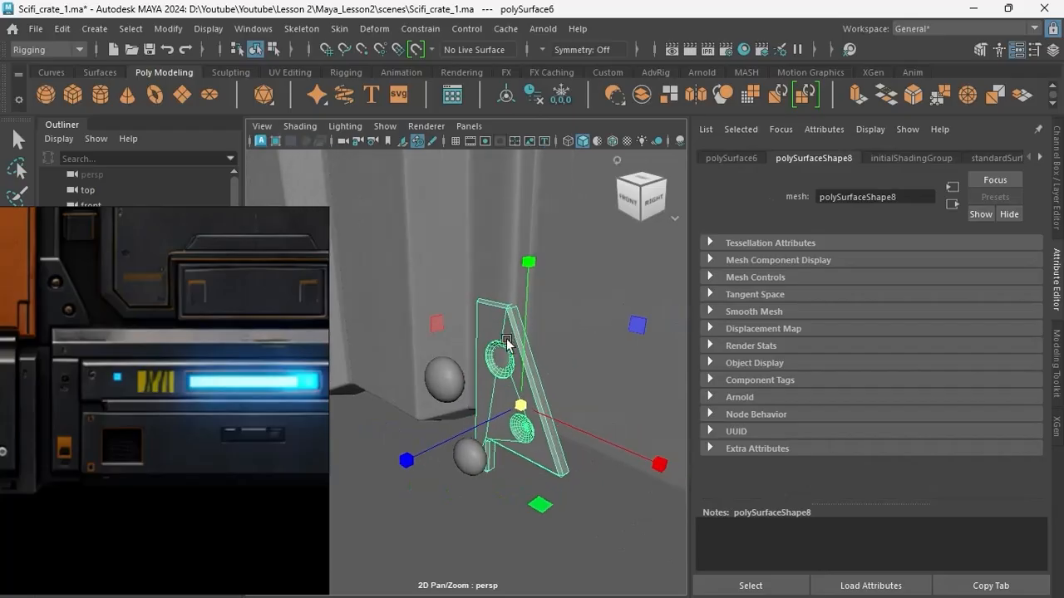
alt+drag(507, 342, 482, 331)
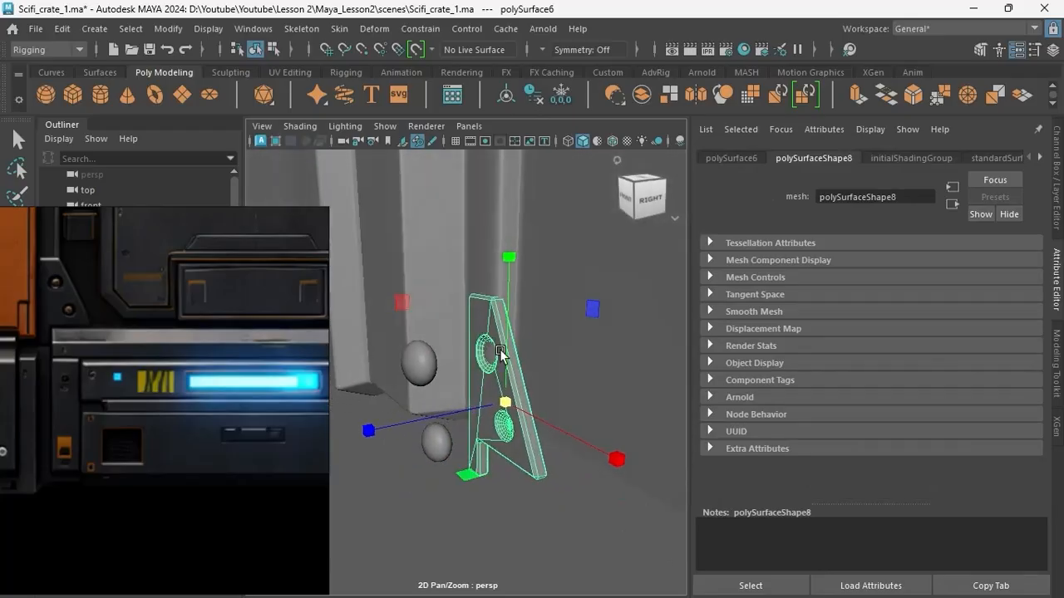
alt+right_drag(500, 353, 552, 346)
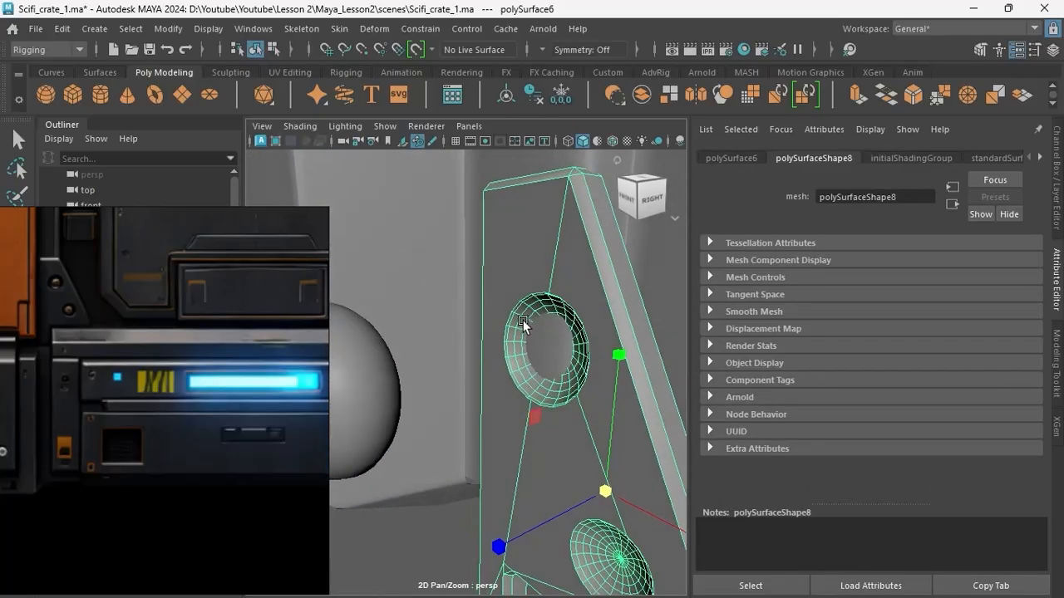
Move the two spare spheres back along the depth axis toward the bracket's round recesses.
alt+drag(533, 359, 475, 355)
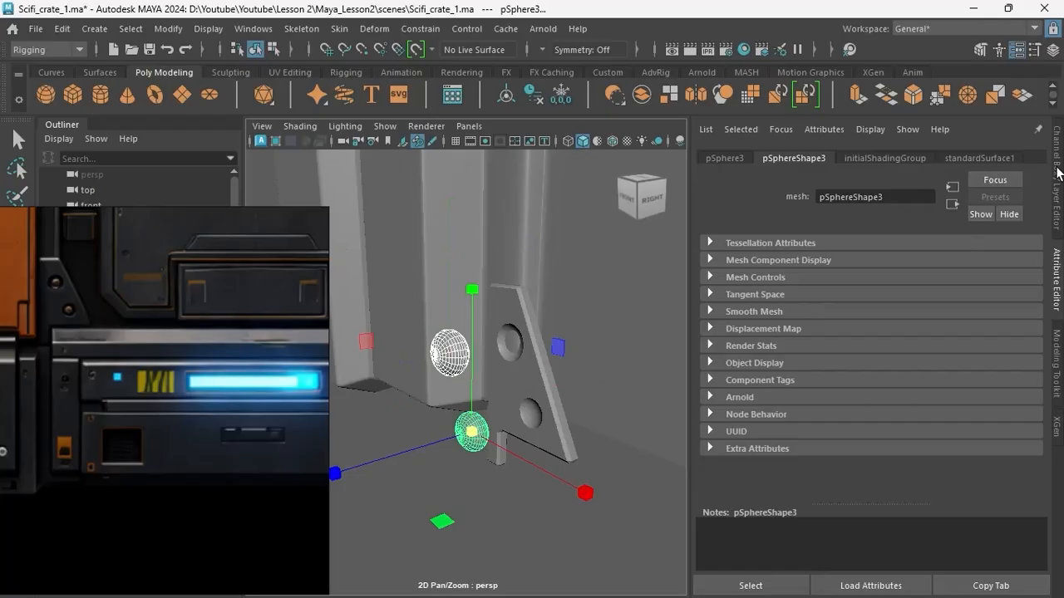
click(1057, 171)
key(w)
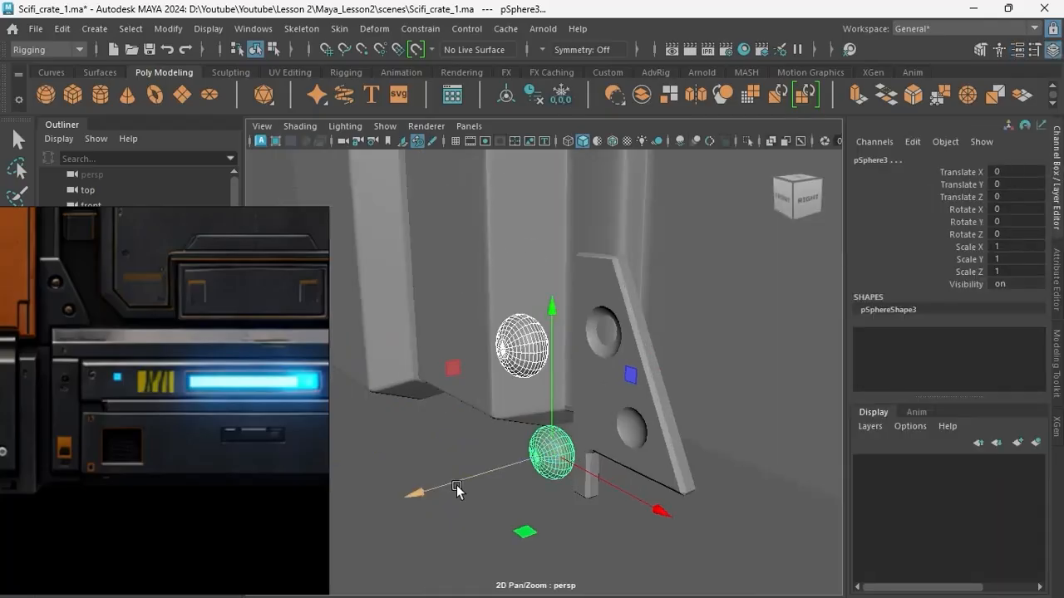
drag(457, 485, 536, 462)
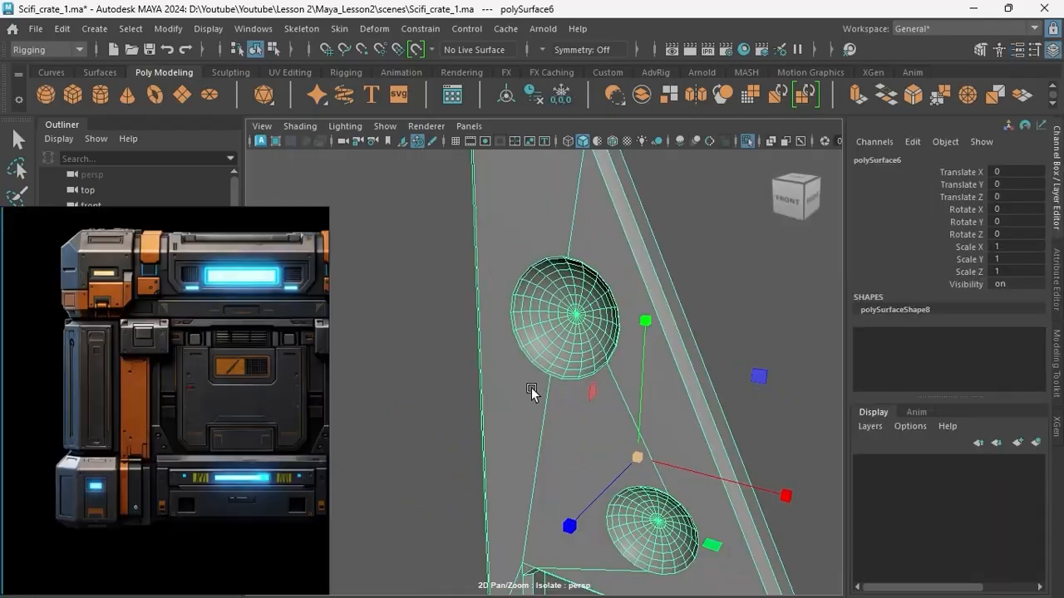
alt+drag(531, 387, 587, 388)
scroll(566, 378, up, 3)
right_drag(570, 160, 477, 158)
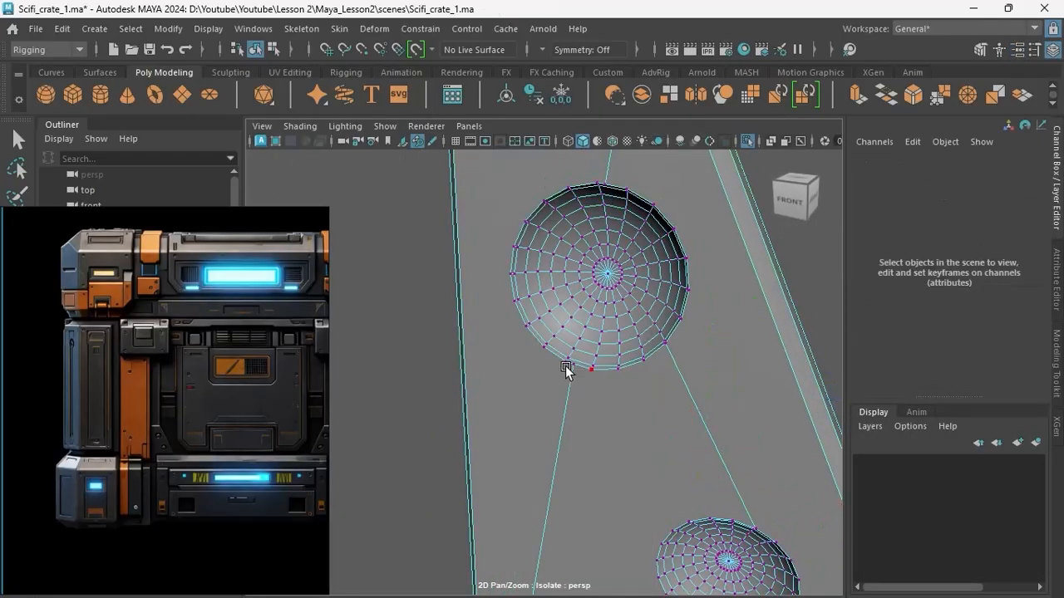
Weld the stray rim vertex of the bracket's upper recess onto its neighbouring vertex with Target Weld.
scroll(566, 368, up, 2)
click(592, 363)
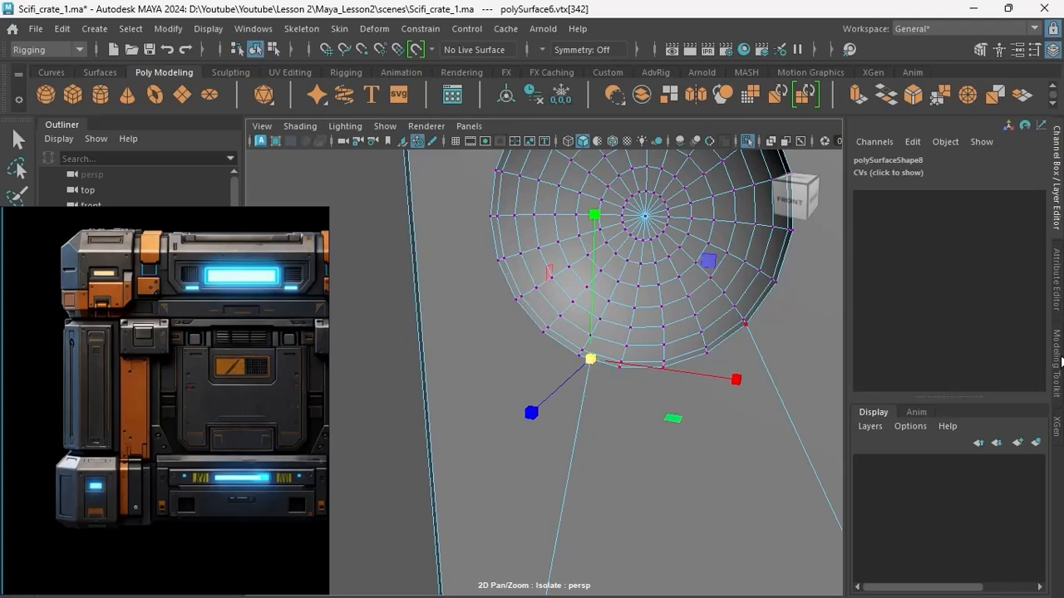
click(1056, 363)
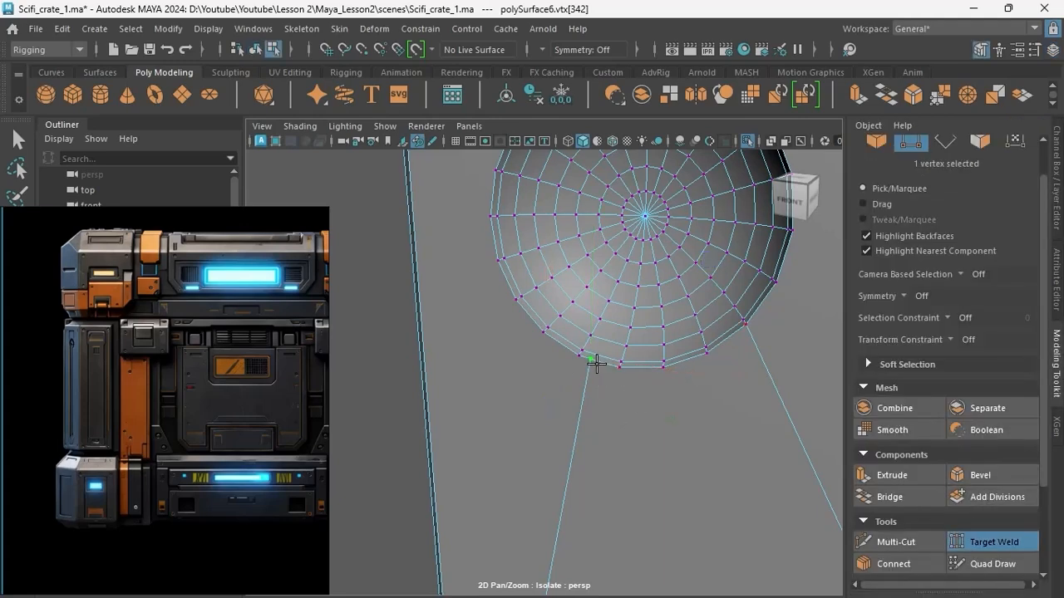
alt+drag(645, 362, 630, 256)
alt+drag(634, 317, 644, 293)
right_drag(645, 170, 643, 128)
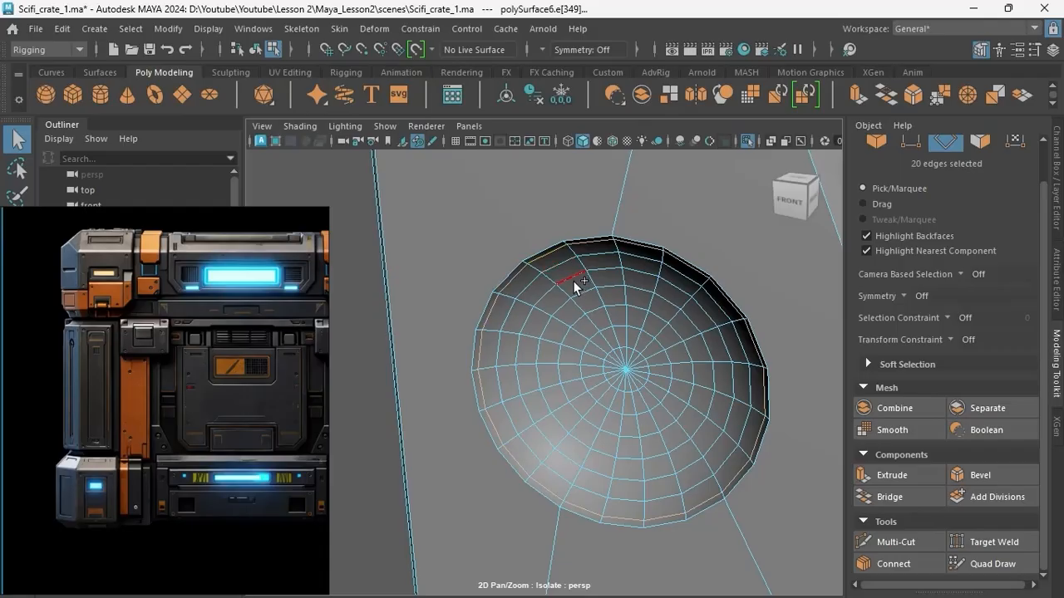
Delete the surplus concentric edge loops inside the bracket's round recesses to lighten the mesh.
shift+double_click(593, 309)
alt+middle_drag(572, 376, 580, 282)
scroll(589, 375, down, 4)
alt+middle_drag(605, 382, 605, 344)
alt+drag(604, 345, 573, 319)
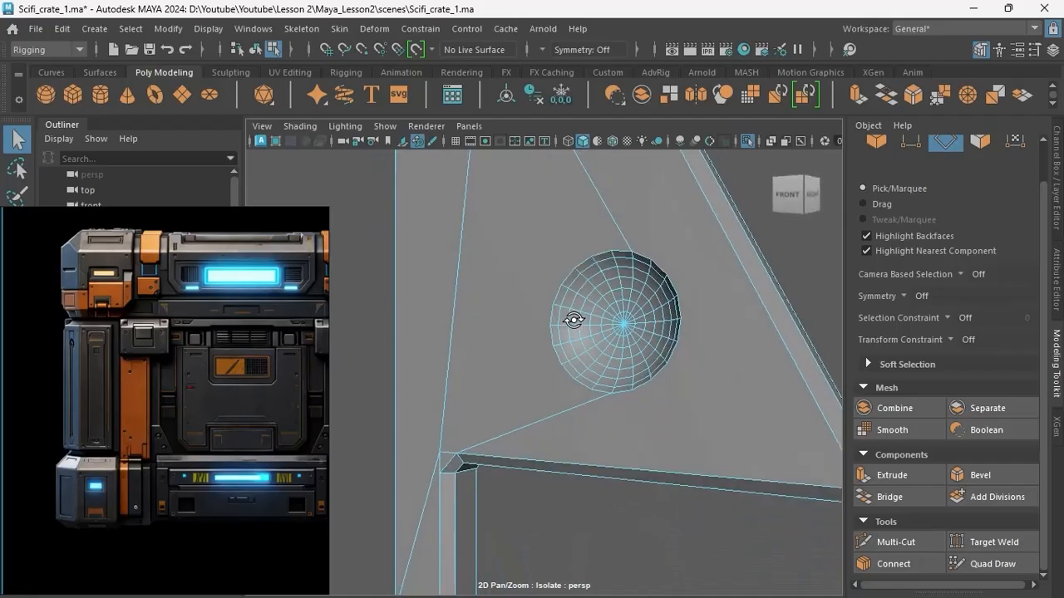
scroll(565, 345, up, 4)
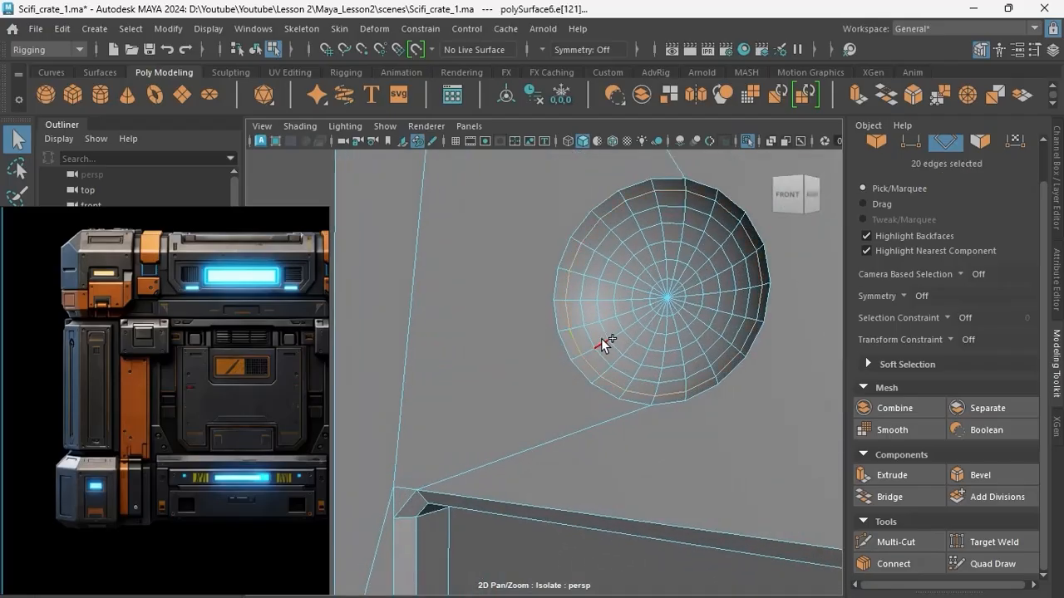
shift+double_click(635, 313)
key(ctrl+Delete)
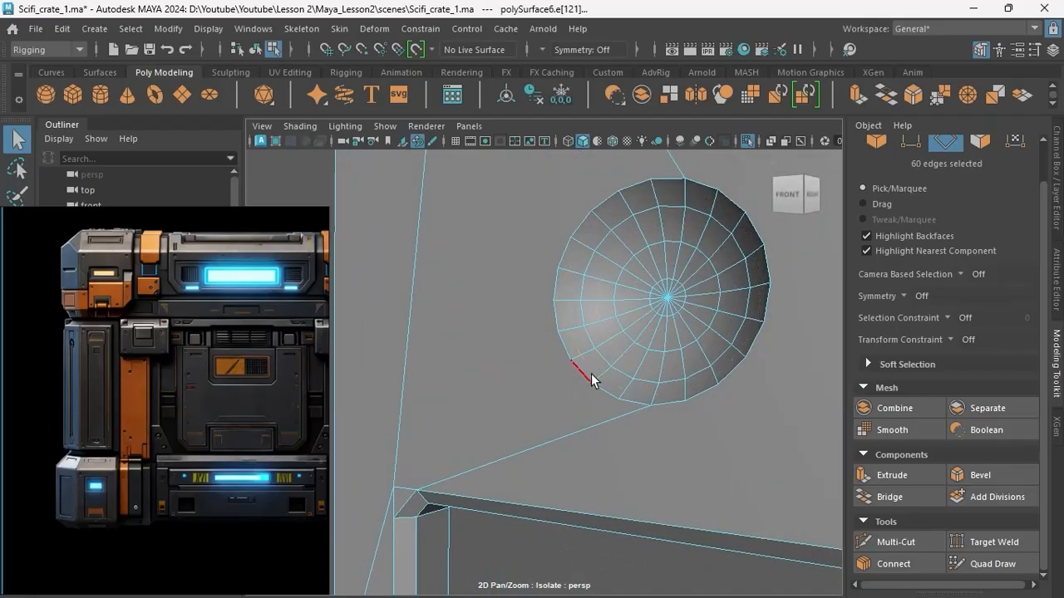
Triangulate the bracket's mesh in object mode.
alt+middle_drag(604, 378, 591, 370)
alt+middle_drag(650, 393, 661, 404)
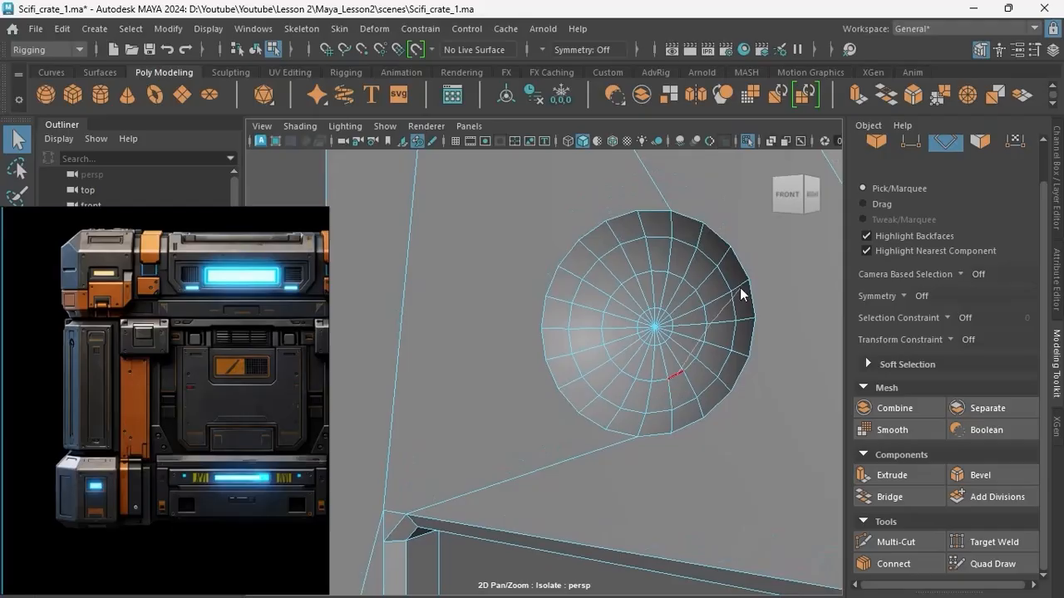
right_drag(742, 294, 752, 133)
key(f)
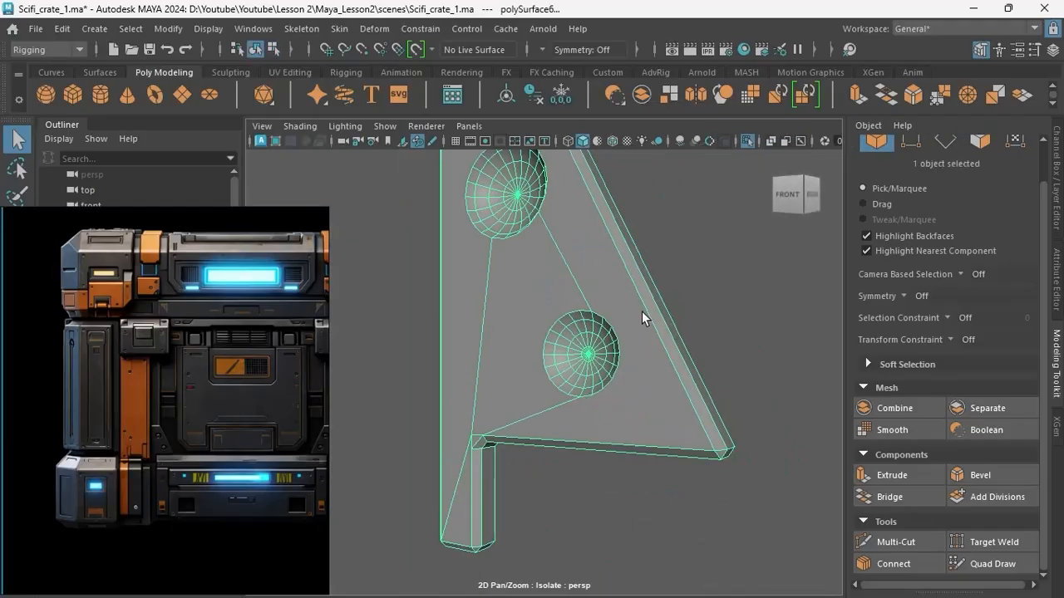
alt+drag(630, 341, 636, 367)
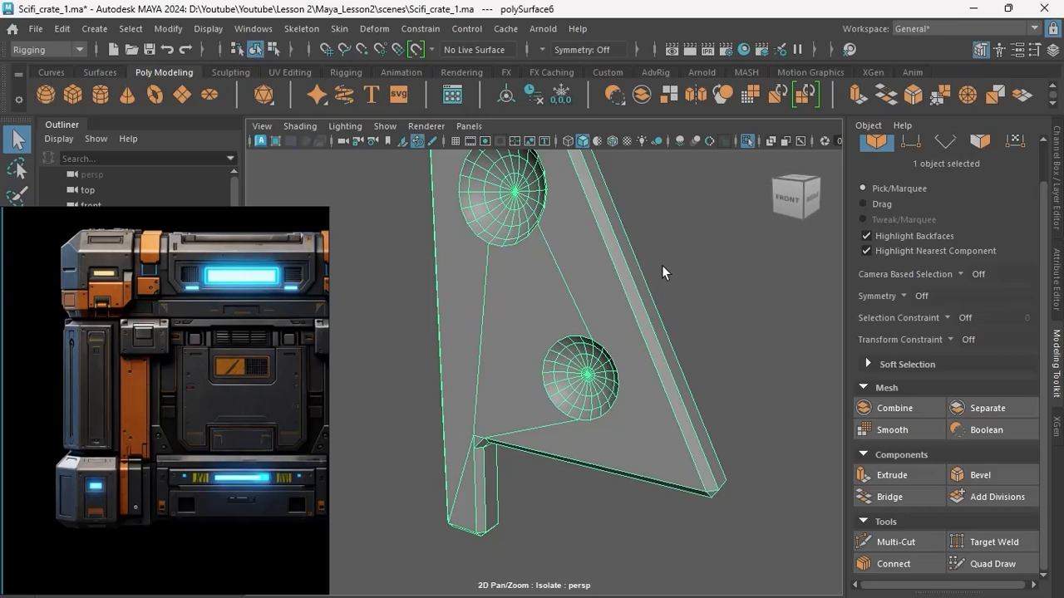
shift+right_drag(684, 153, 614, 358)
shift+right_drag(631, 468, 647, 380)
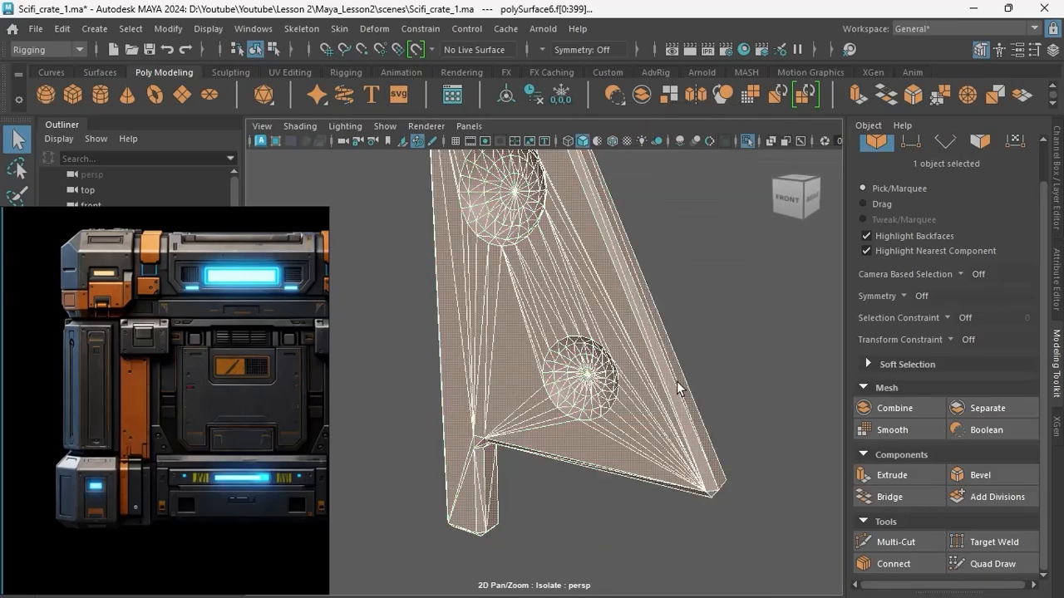
click(705, 365)
click(620, 375)
shift+right_drag(736, 254, 705, 400)
click(714, 402)
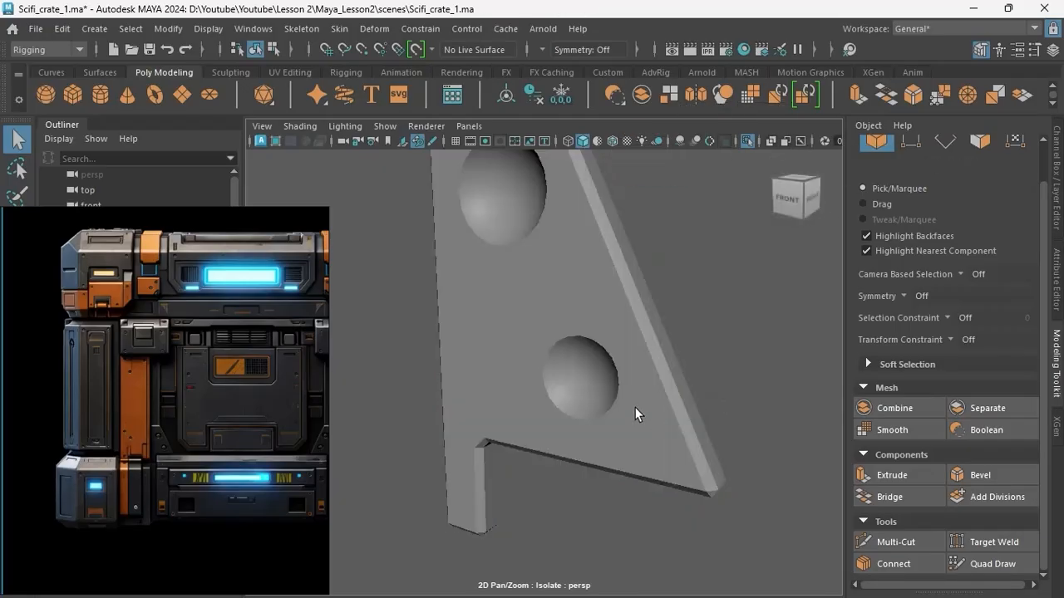
Fit a small plane over the two stacked pads in the front reference and divide it with a middle edge.
scroll(635, 408, down, 5)
alt+drag(635, 408, 676, 425)
click(588, 399)
alt+drag(552, 430, 685, 435)
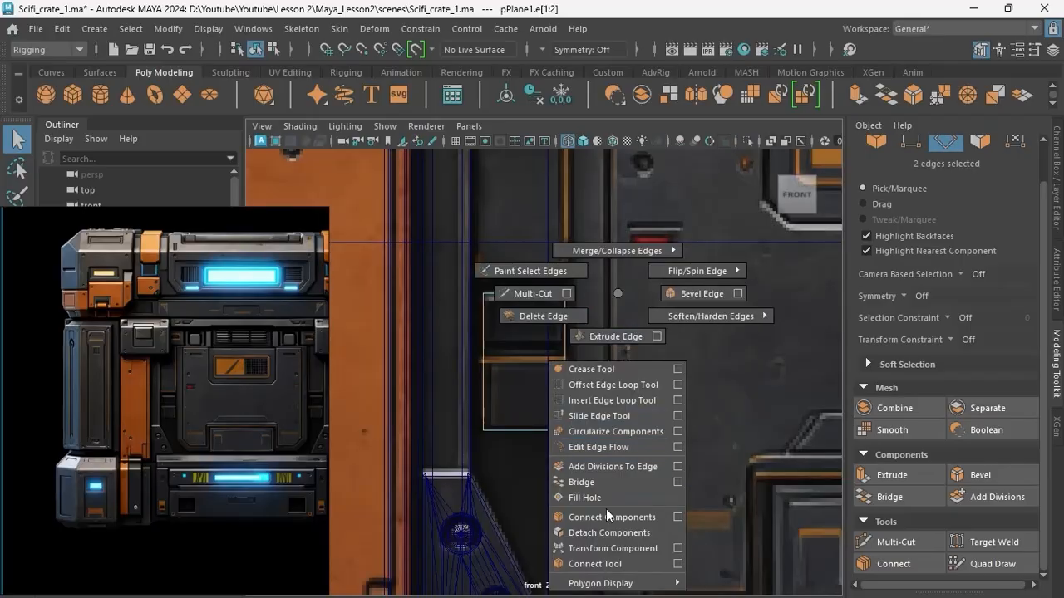
shift+right_drag(606, 509, 576, 400)
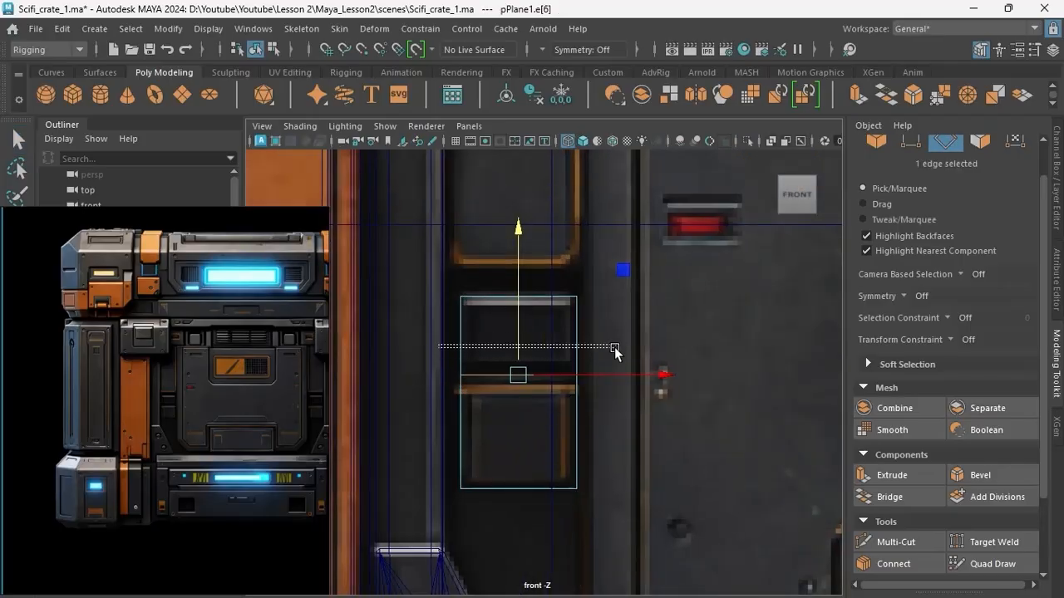
Connect new edges above and below the small plane's middle edge and move them close to it, outlining the gap between the pads.
drag(615, 347, 625, 347)
shift+right_drag(626, 347, 605, 516)
drag(521, 278, 521, 306)
drag(440, 424, 607, 426)
shift+right_drag(608, 424, 589, 518)
drag(523, 364, 526, 318)
click(545, 374)
shift+right_drag(564, 349, 537, 526)
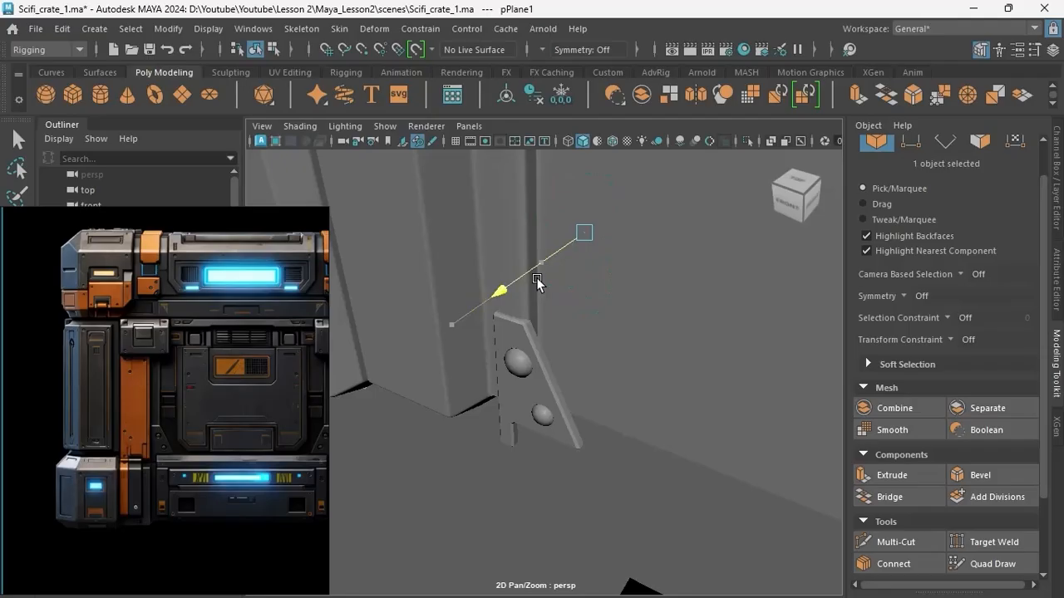
drag(535, 278, 536, 464)
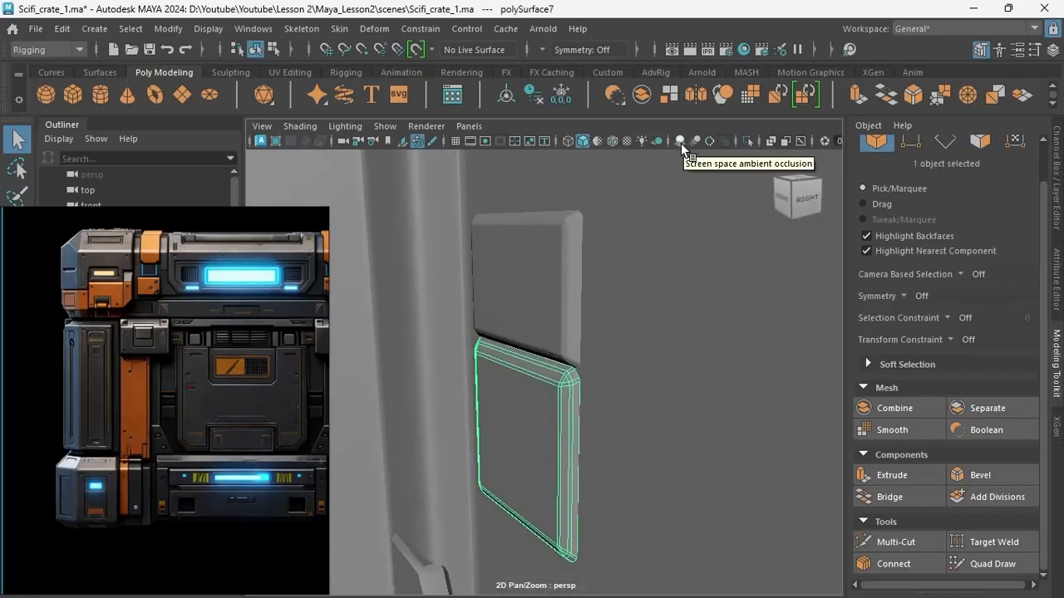
Turn on viewport ambient occlusion and cut the chamfered latch block at its upper rear corner, selecting its outer edges for a bevel.
click(681, 143)
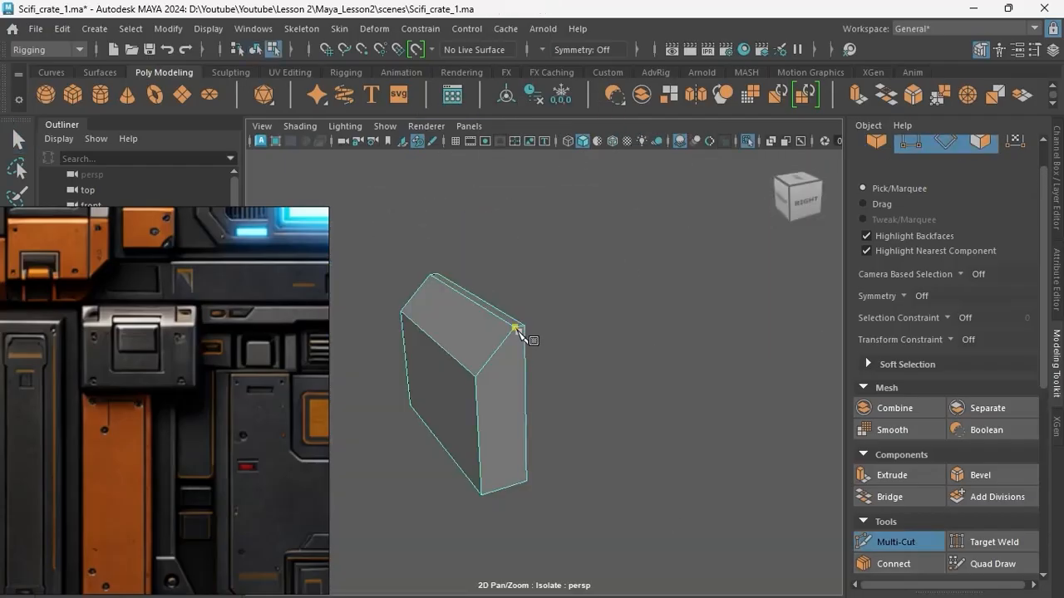
click(534, 316)
alt+drag(533, 316, 574, 374)
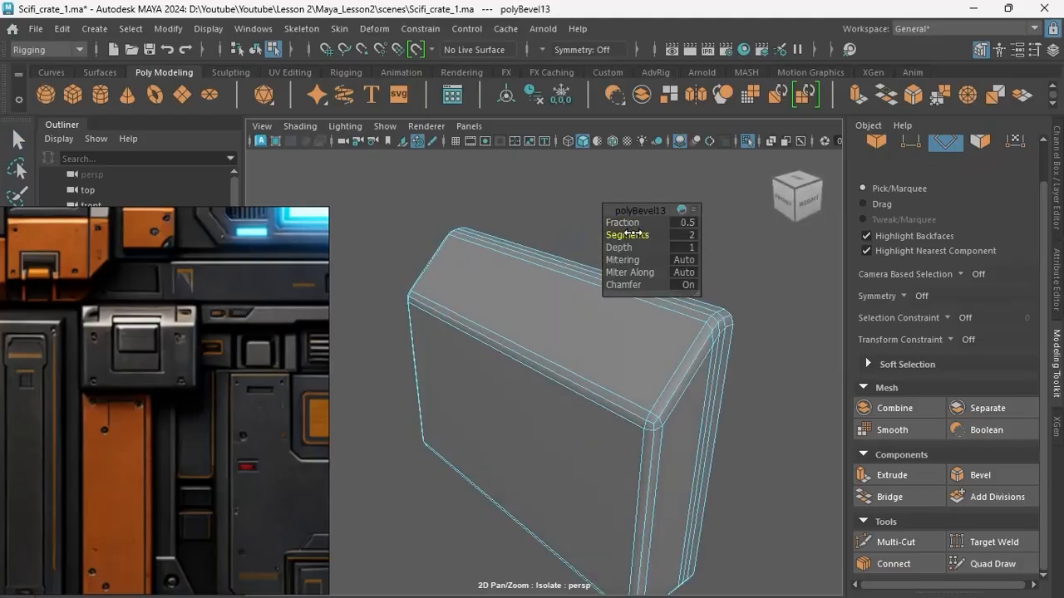
drag(631, 223, 625, 223)
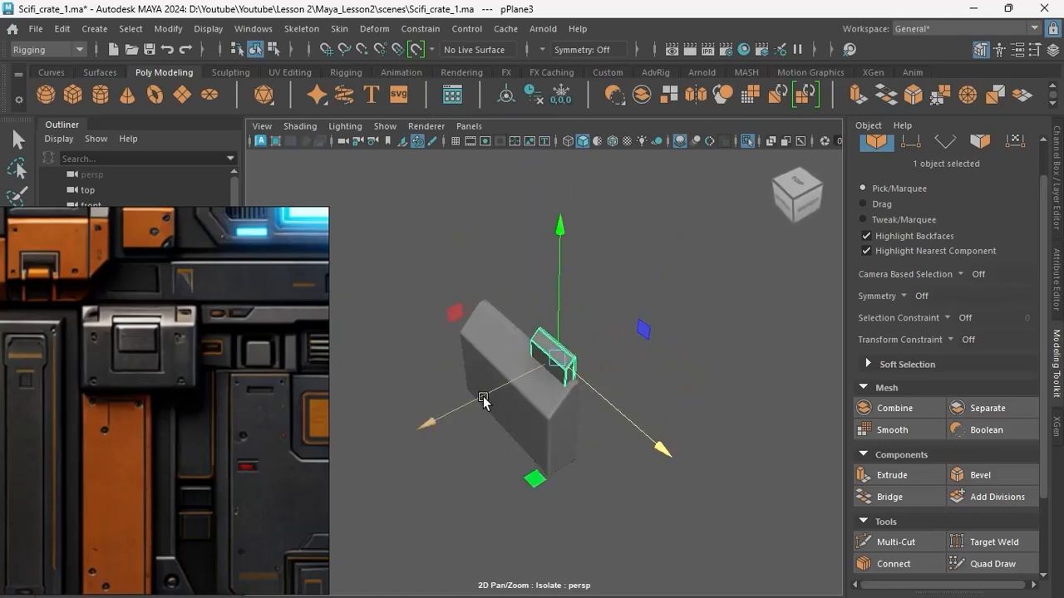
Flip the small cutter block by setting Scale Y to -1 and Rotate Y to -180.
key(e)
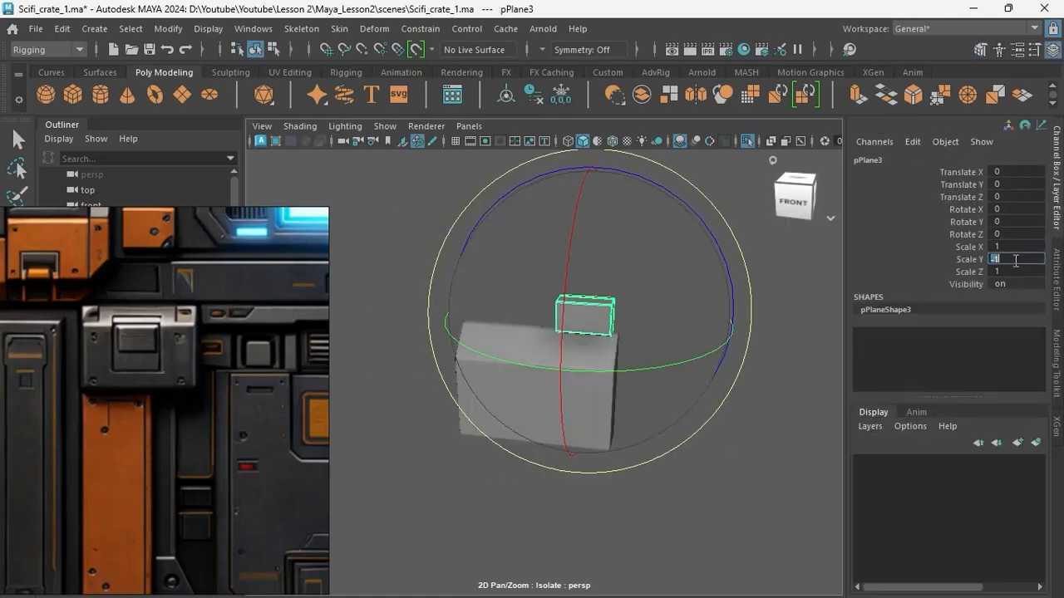
alt+drag(665, 278, 617, 334)
drag(649, 289, 548, 285)
click(1030, 222)
text(-90)
key(Return)
text(-180)
key(Return)
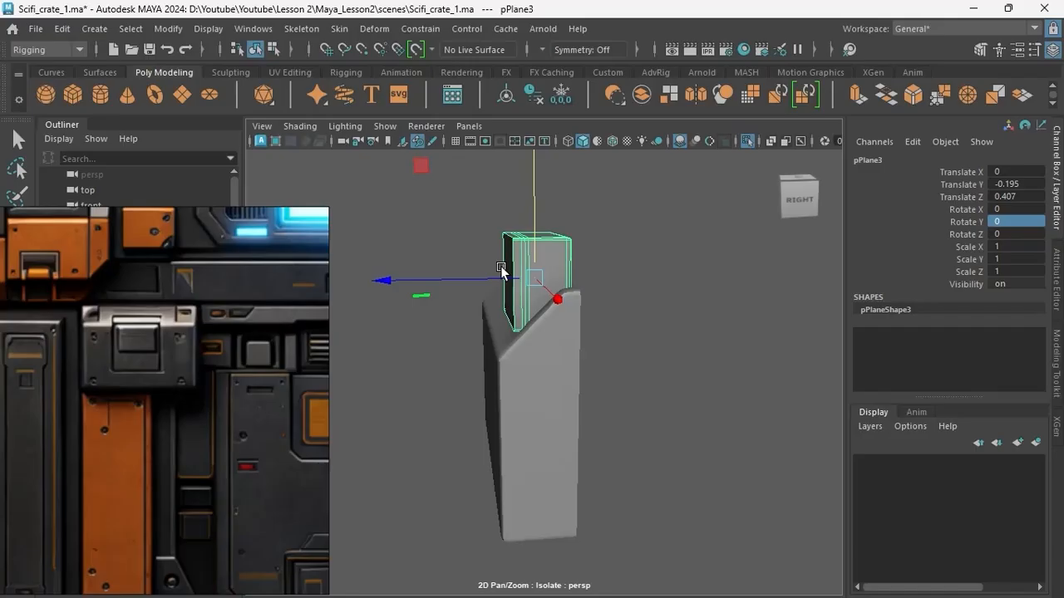
Duplicate the cutter block to Translate X -1.554 and subtract both cutters from the latch block's upper corners.
alt+drag(501, 270, 482, 328)
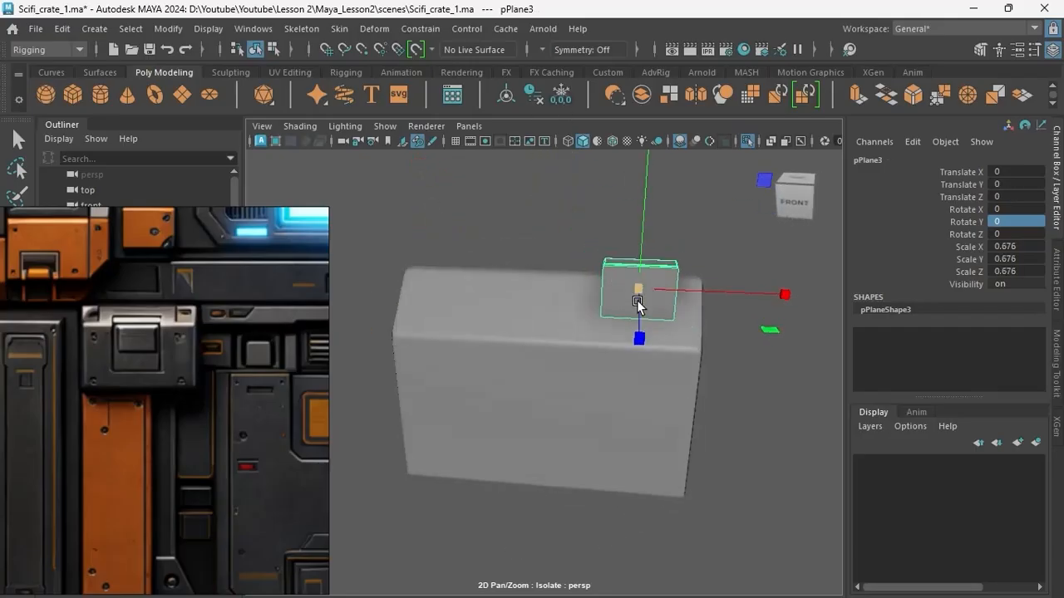
alt+drag(638, 302, 599, 230)
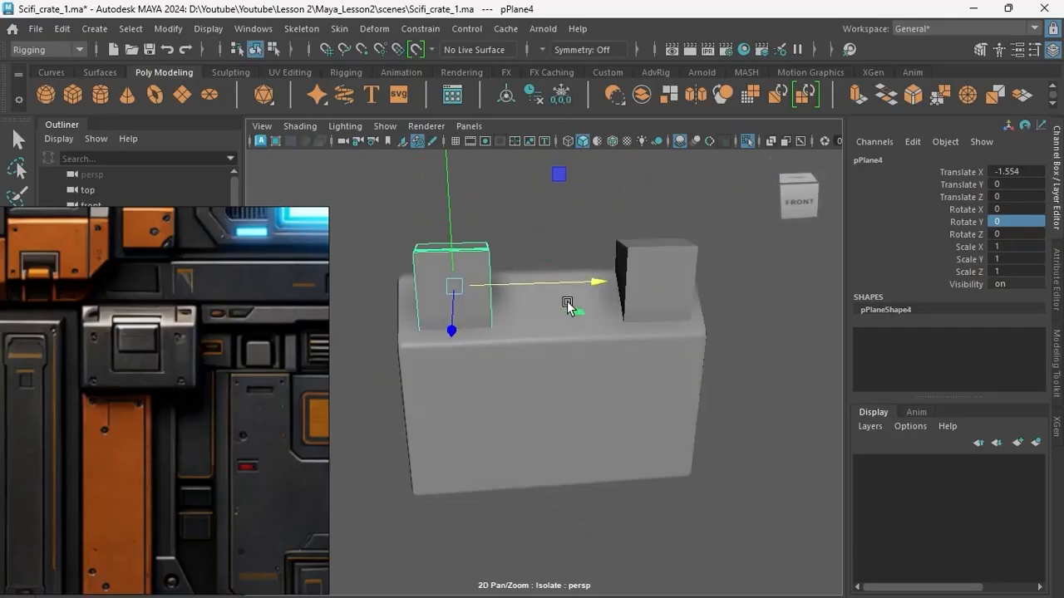
shift+right_drag(603, 179, 587, 498)
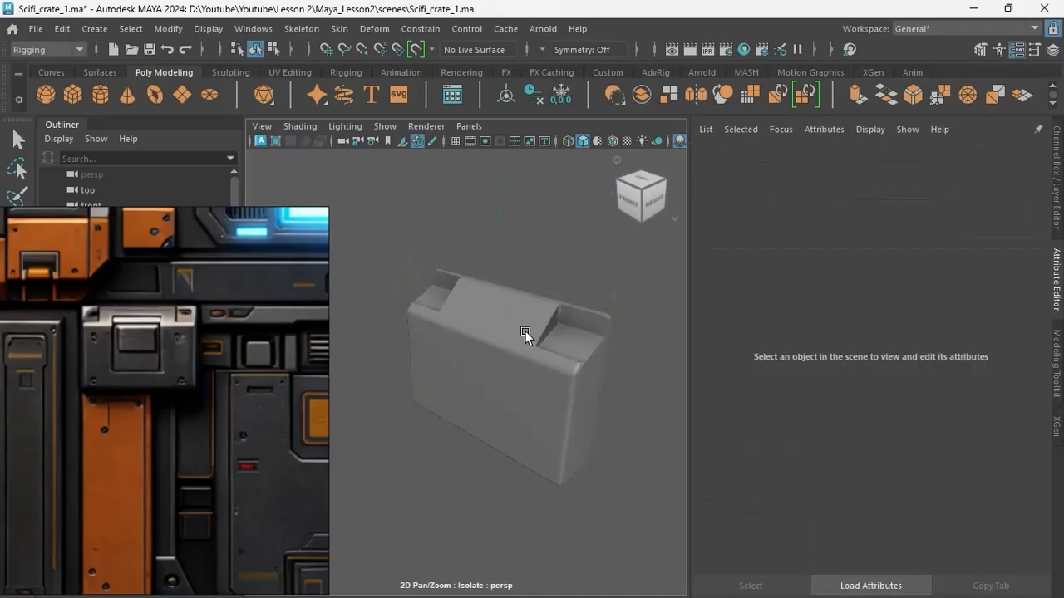
Triangulate and quadrangulate the notched latch block, and delete its unneeded edges.
alt+drag(523, 332, 544, 373)
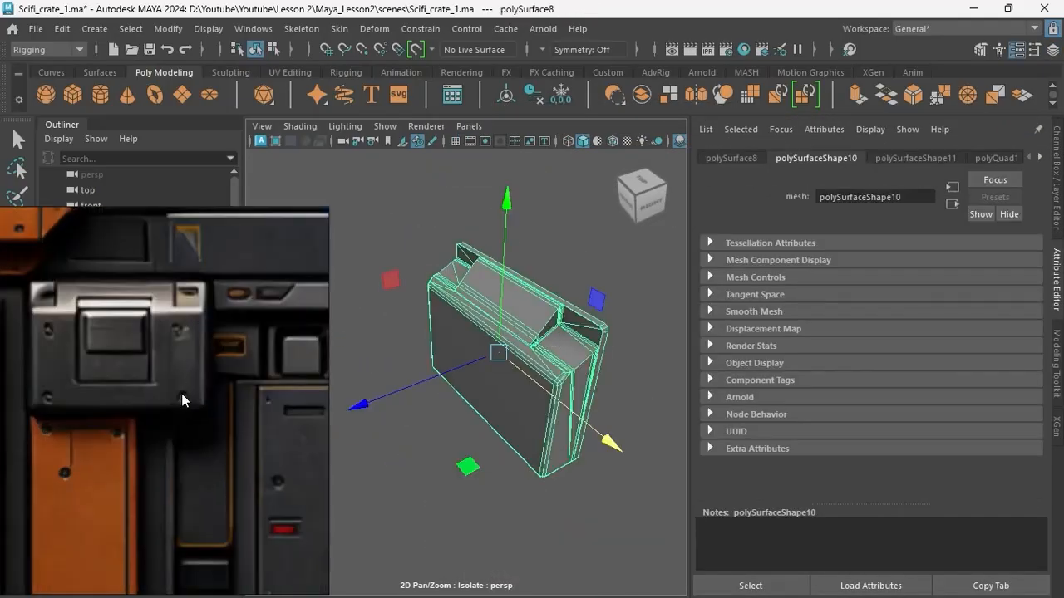
alt+drag(399, 320, 515, 289)
right_drag(461, 299, 461, 243)
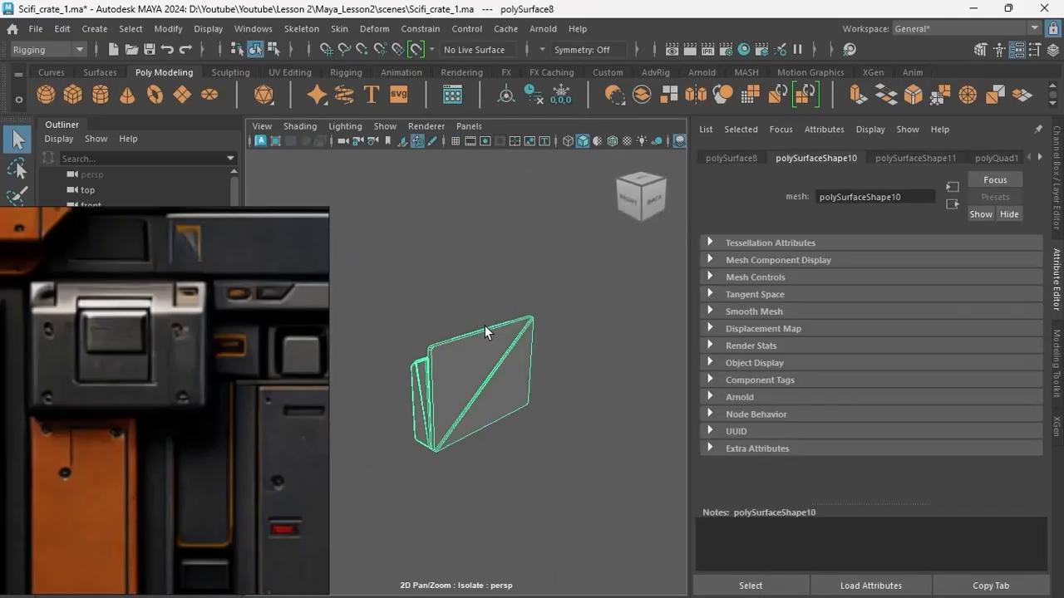
click(468, 372)
scroll(468, 373, up, 5)
right_drag(484, 325, 543, 137)
scroll(468, 373, down, 8)
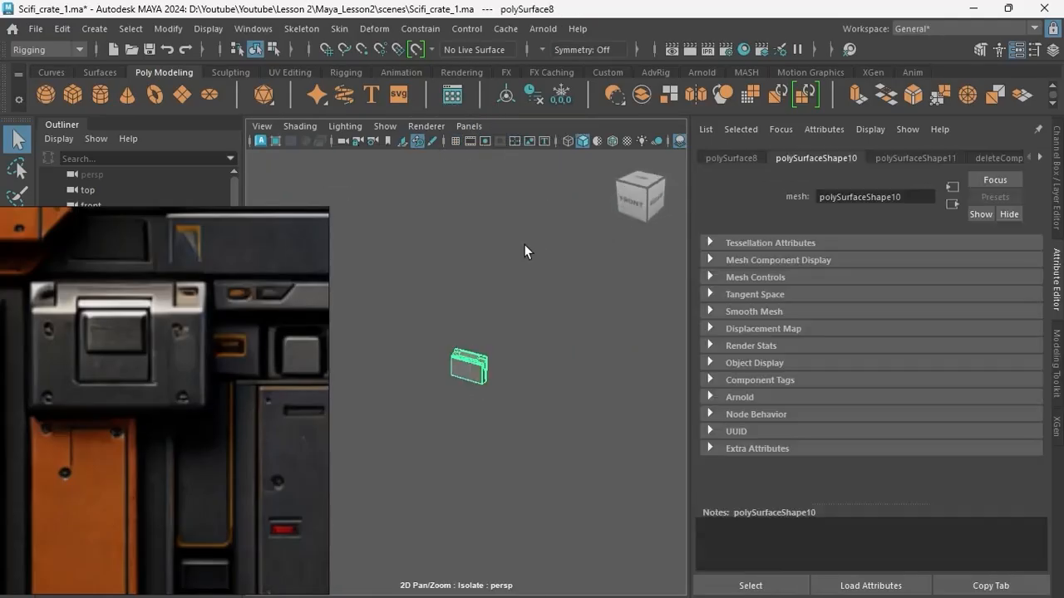
Delete the latch block's construction history and bring back the rest of the crate in the front view.
key(ctrl+a)
click(533, 95)
key(ctrl+1)
alt+drag(499, 366, 541, 374)
key(space)
key(space)
scroll(528, 411, up, 4)
alt+middle_drag(527, 411, 501, 385)
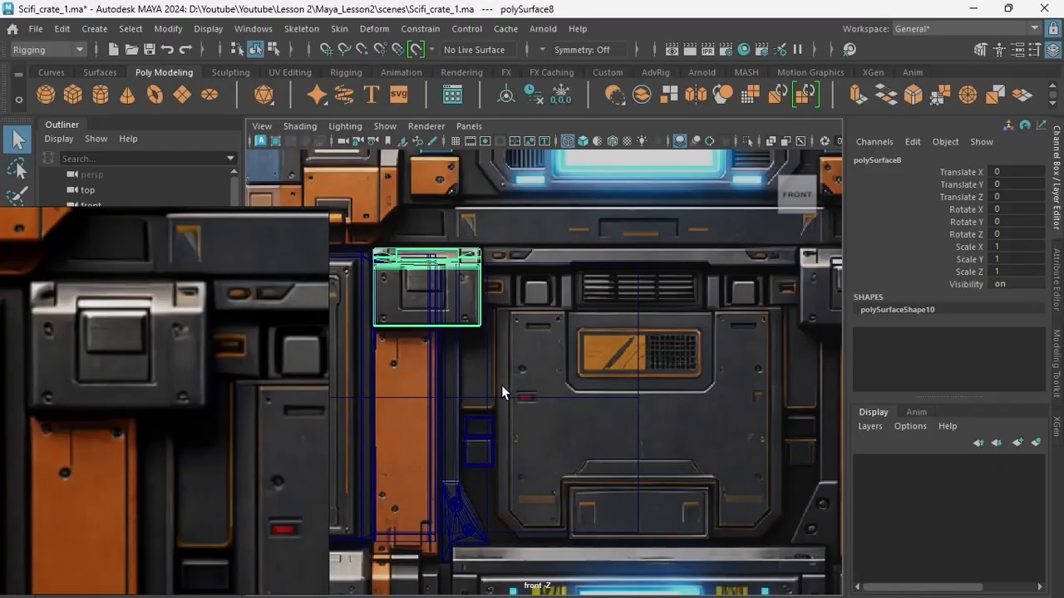
Create a plane 0.745 wide and 2.298 high over the narrow panel above the two pads and move it to Translate Z 8.093.
click(73, 95)
scroll(463, 310, up, 5)
alt+middle_drag(463, 310, 543, 306)
drag(485, 254, 541, 425)
key(space)
key(space)
key(w)
drag(567, 382, 424, 425)
scroll(532, 366, up, 6)
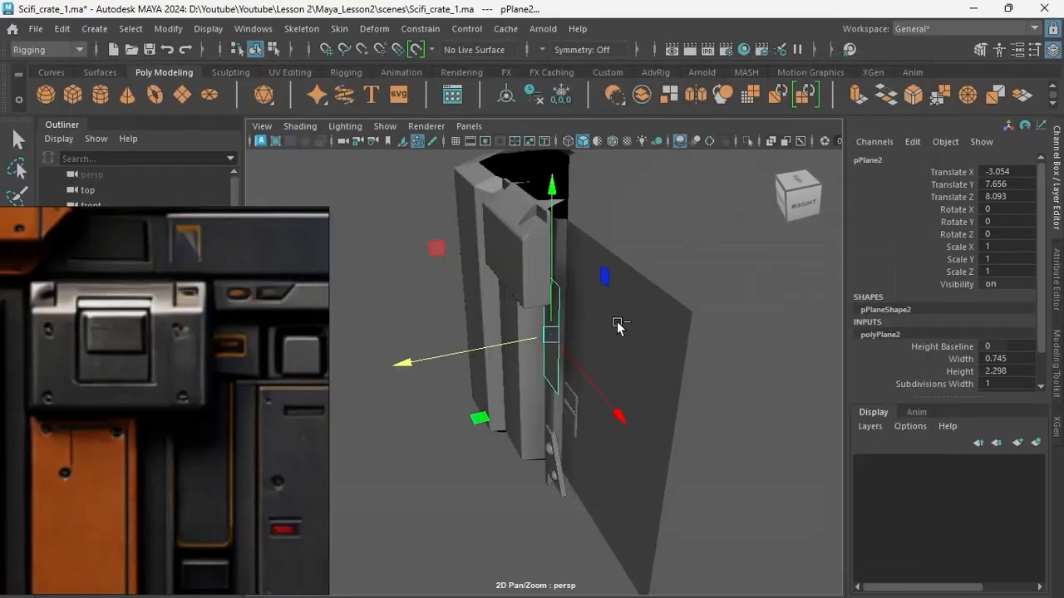
Extrude the narrow plane into a thin panel and place it in depth against the crate body.
key(ctrl+e)
drag(525, 338, 522, 338)
scroll(522, 337, up, 4)
right_drag(517, 366, 538, 347)
key(w)
drag(498, 343, 539, 329)
alt+drag(538, 329, 552, 360)
scroll(553, 360, up, 3)
Bevel the narrow panel, then delete its history and freeze its transformations.
key(ctrl+b)
drag(626, 224, 613, 224)
right_drag(513, 156, 570, 101)
click(533, 94)
click(561, 95)
alt+drag(598, 332, 465, 358)
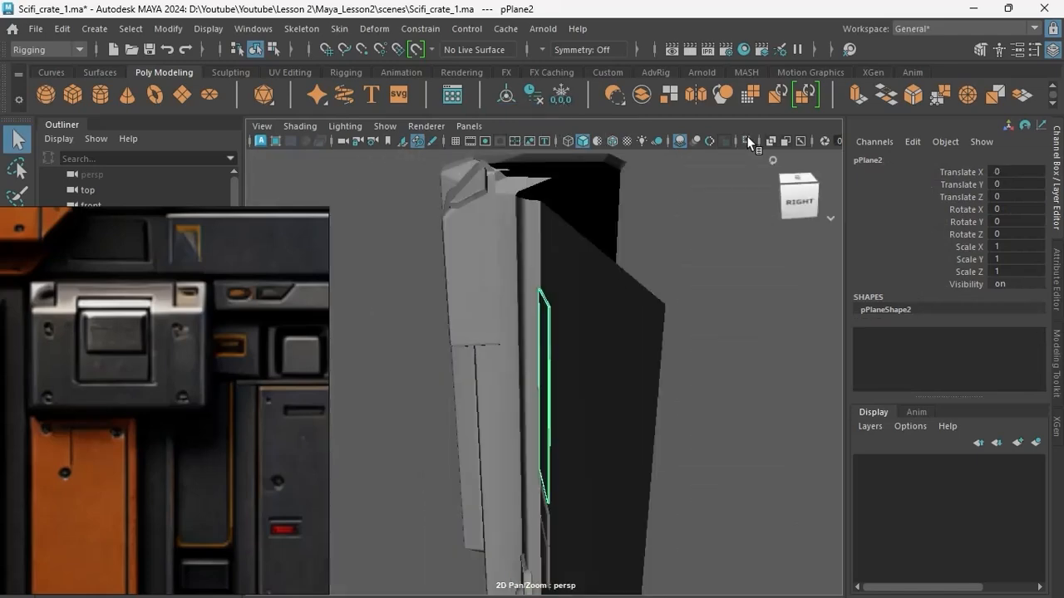
Isolate the narrow panel, delete its hidden back geometry and leave isolation.
click(748, 141)
key(Delete)
right_drag(600, 365, 636, 328)
alt+drag(600, 366, 498, 366)
click(747, 141)
Draw a plane over the large central panel in the front reference.
key(space)
key(space)
scroll(489, 341, down, 5)
click(182, 95)
mouse_move(492, 256)
mouse_down()
mouse_move(734, 494)
mouse_move(760, 467)
mouse_up()
right_drag(614, 367, 555, 367)
Chamfer the central plane's lower corner vertices with a width of 0.05 and clean up its top edge.
drag(475, 436, 780, 490)
key(ctrl+b)
drag(626, 224, 613, 224)
alt+middle_drag(511, 456, 482, 404)
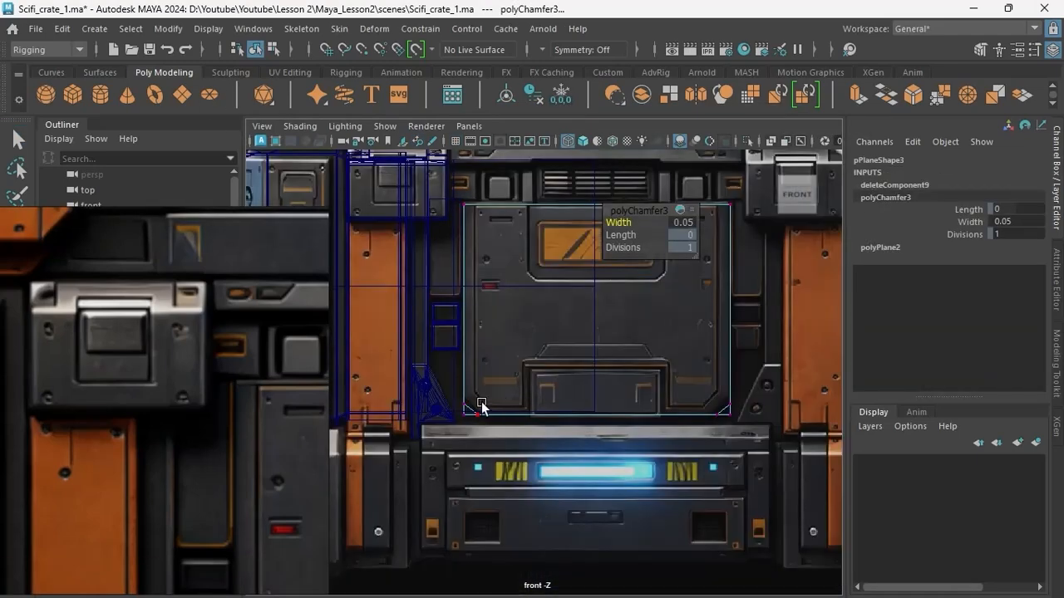
right_drag(507, 249, 507, 292)
click(609, 207)
key(Delete)
Scale and move the central plane's vertices until its outline and chamfered lower corners match the panel in the reference.
right_drag(720, 415, 636, 370)
scroll(619, 372, up, 3)
alt+middle_drag(619, 432, 588, 364)
key(r)
drag(397, 357, 785, 356)
key(w)
drag(589, 208, 588, 193)
alt+middle_drag(499, 177, 510, 323)
right_drag(449, 284, 516, 215)
Isolate the central plane and cut along the panel's left inner border, around its lower corner and up to the bottom notch's top.
click(746, 142)
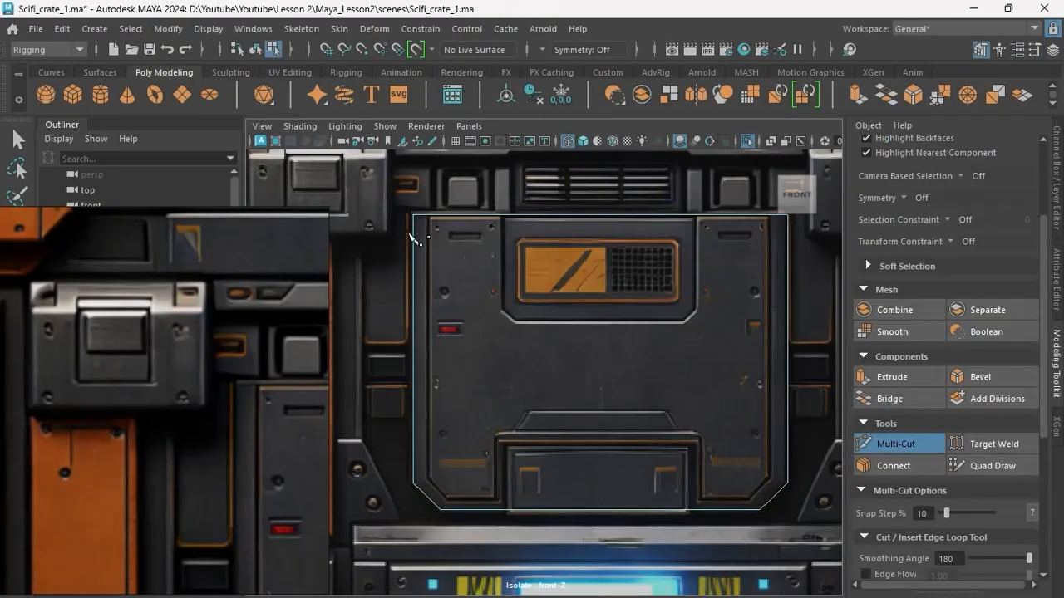
scroll(474, 465, up, 3)
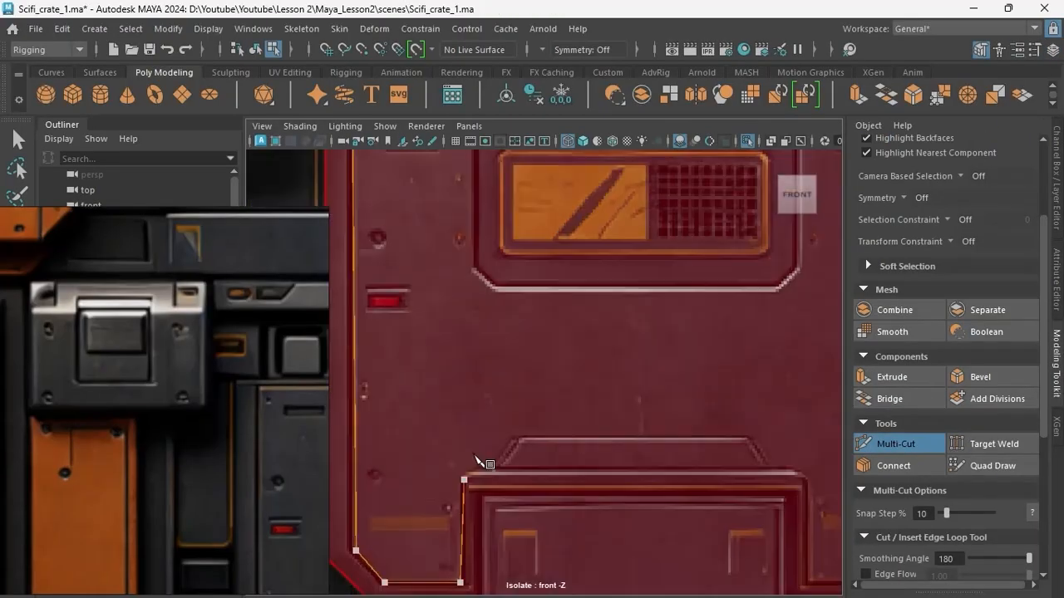
alt+middle_drag(475, 466, 474, 374)
click(460, 390)
click(465, 369)
click(490, 365)
click(516, 335)
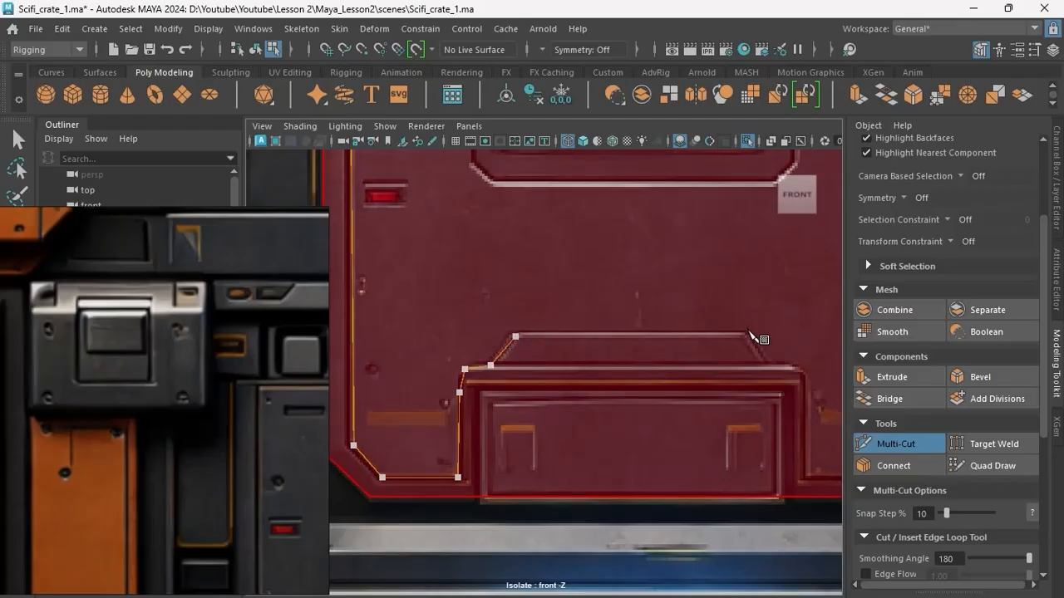
Continue the cut across the notch's top and around the panel's right inner border, and complete it.
click(748, 334)
alt+middle_drag(753, 339, 605, 337)
click(620, 361)
click(646, 361)
scroll(656, 365, up, 2)
key(Return)
key(q)
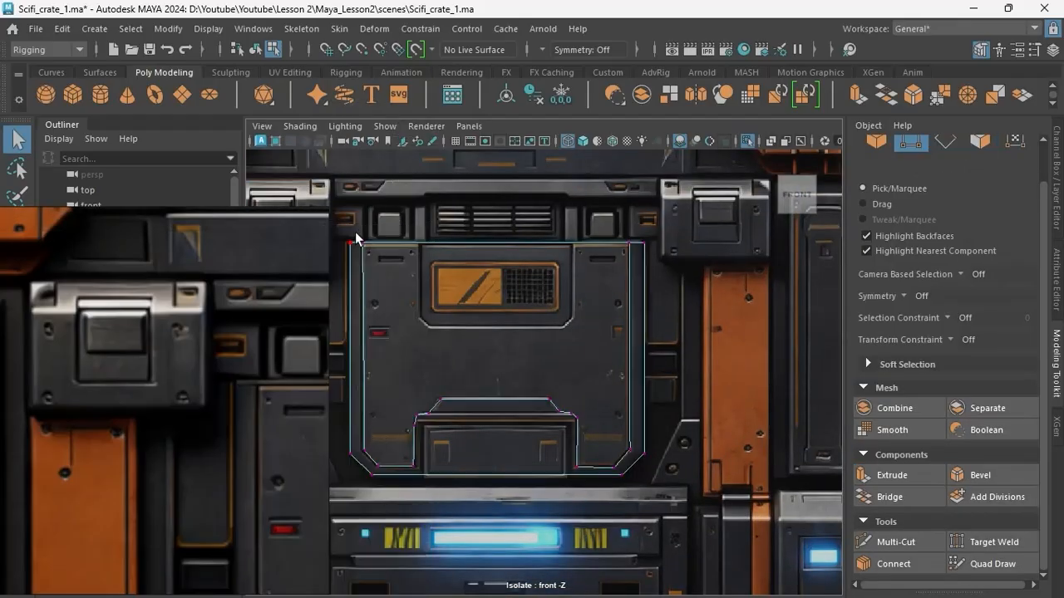
Straighten the cut by aligning the notch's vertices horizontally and the inner border's vertices vertically to the reference.
drag(634, 451, 635, 454)
drag(770, 347, 631, 347)
scroll(532, 415, up, 3)
alt+middle_drag(465, 482, 577, 380)
drag(426, 349, 449, 434)
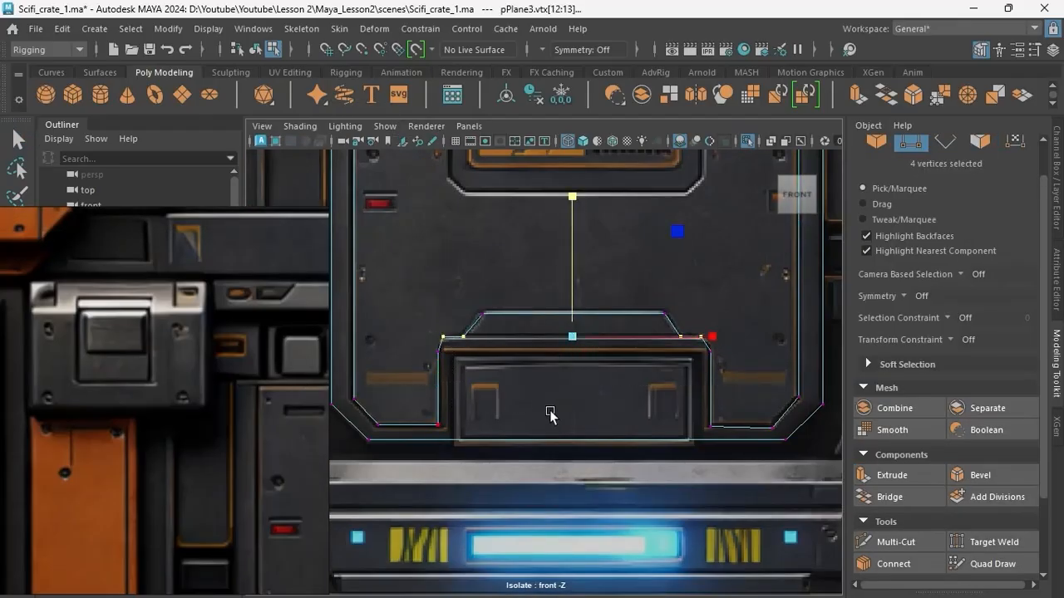
drag(575, 287, 575, 426)
scroll(565, 357, down, 2)
alt+middle_drag(549, 316, 548, 385)
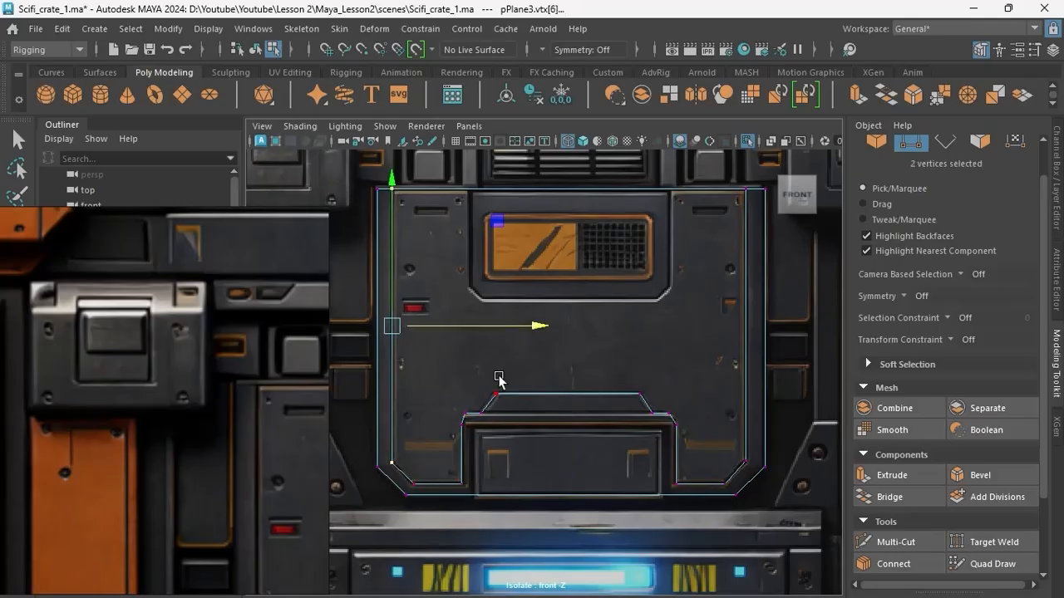
Connect the notch's opposite shoulder vertices with two horizontal cuts across the plane, and level their end vertices.
key(space)
key(space)
key(F8)
click(734, 306)
scroll(665, 340, down, 3)
scroll(534, 421, up, 5)
alt+drag(534, 422, 635, 309)
click(898, 544)
scroll(441, 428, up, 5)
click(432, 458)
click(418, 477)
click(385, 413)
click(358, 423)
scroll(461, 391, down, 4)
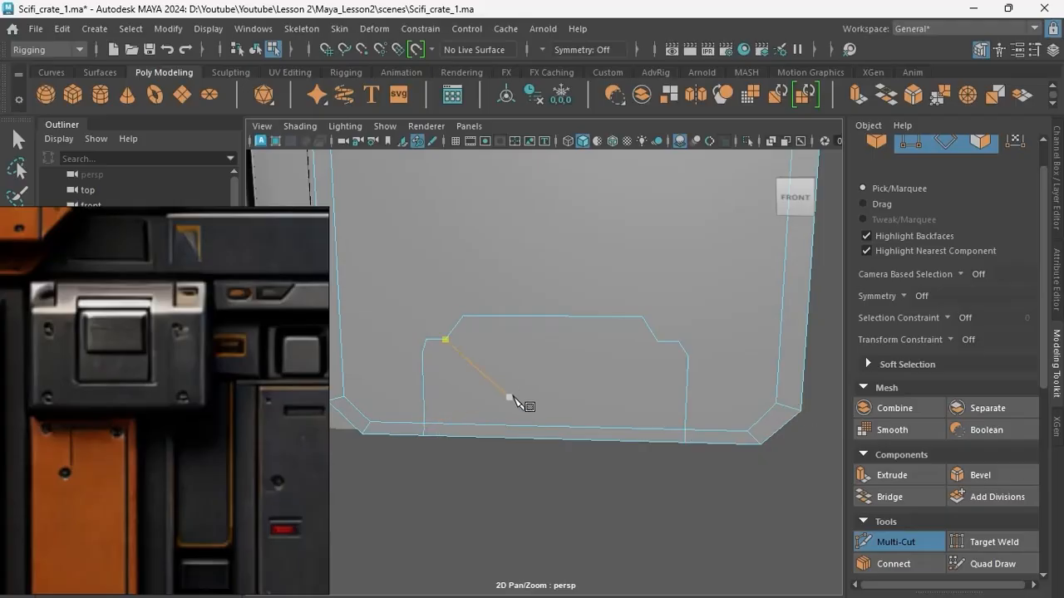
key(q)
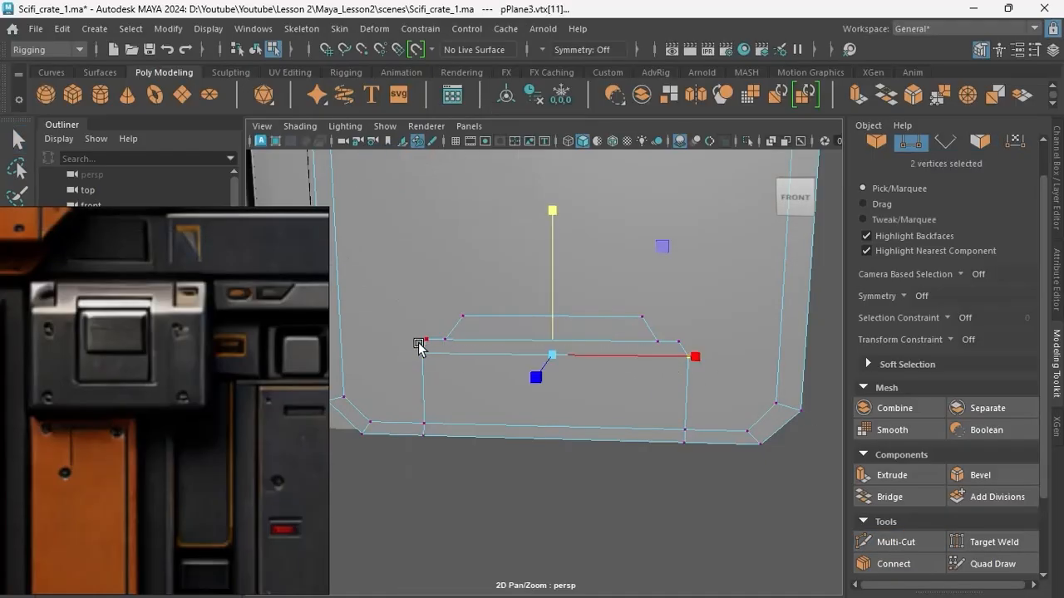
drag(418, 343, 687, 333)
Cut diagonal edges from the notch's shoulders to the inner border's lower and upper corners on both sides.
scroll(532, 440, down, 5)
click(896, 543)
click(479, 408)
click(402, 449)
right_click(428, 455)
click(684, 405)
click(769, 451)
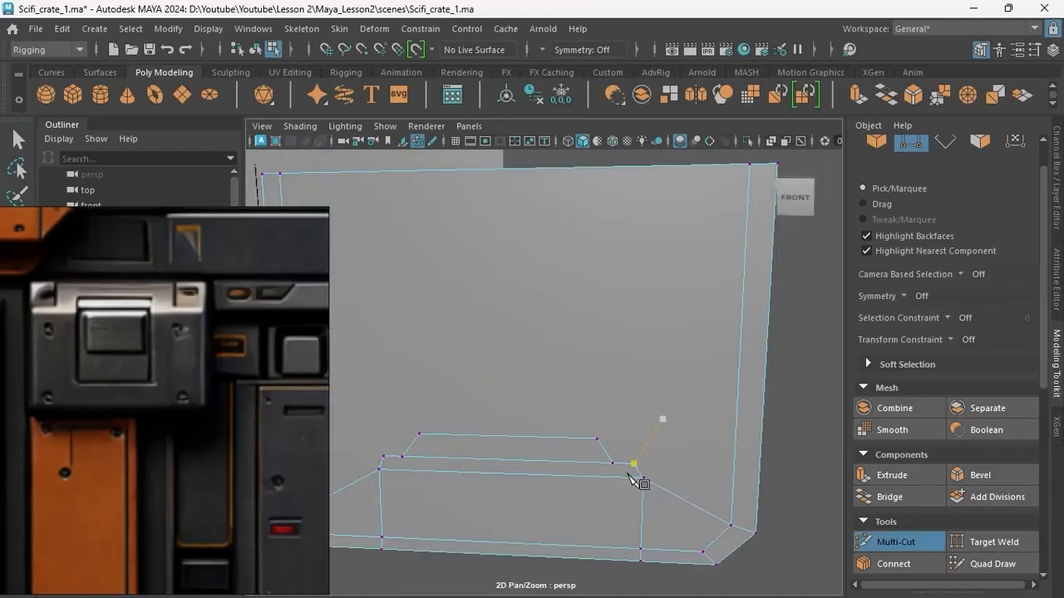
scroll(629, 475, down, 4)
click(688, 227)
Cut vertical edges from the notch's top corners up to the panel's top edge, and straighten the right one.
right_click(681, 275)
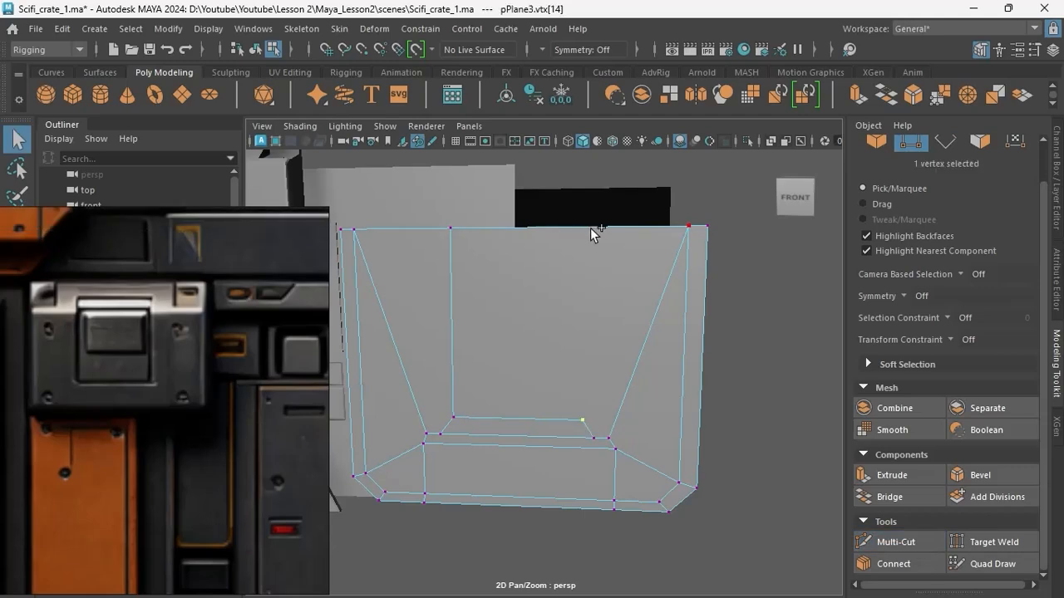
key(q)
scroll(506, 415, down, 3)
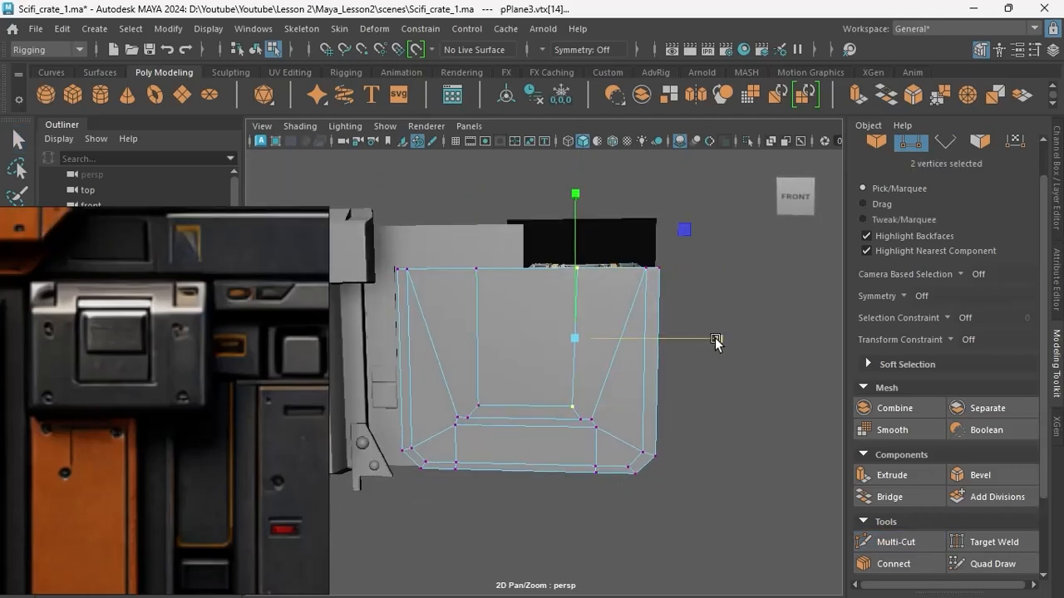
Cut vertical edges just inside both sides of the notch and move their vertices to match the reference frame.
scroll(547, 406, up, 4)
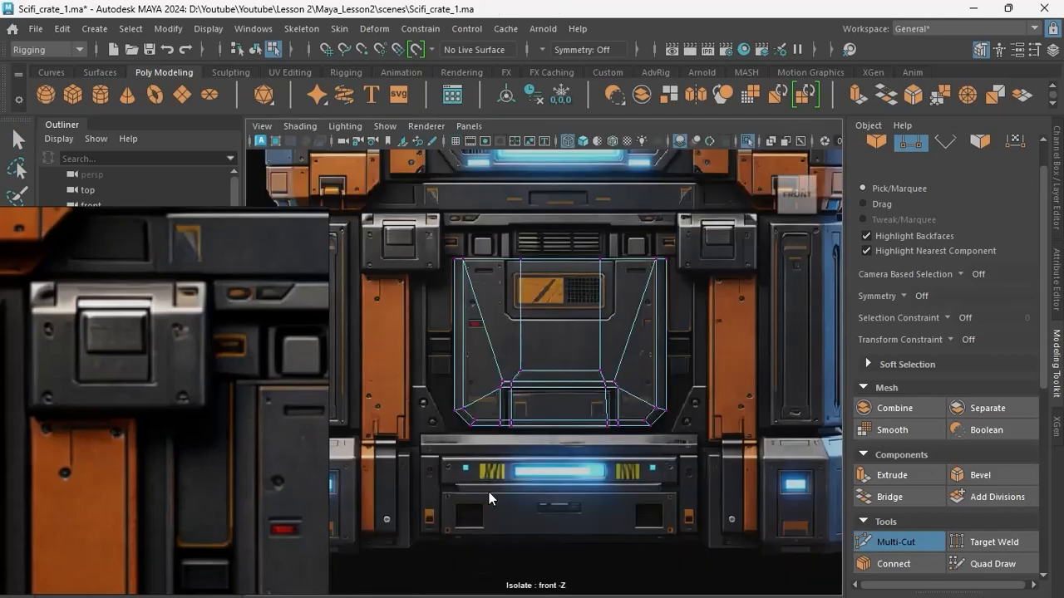
scroll(489, 492, up, 3)
drag(424, 378, 453, 507)
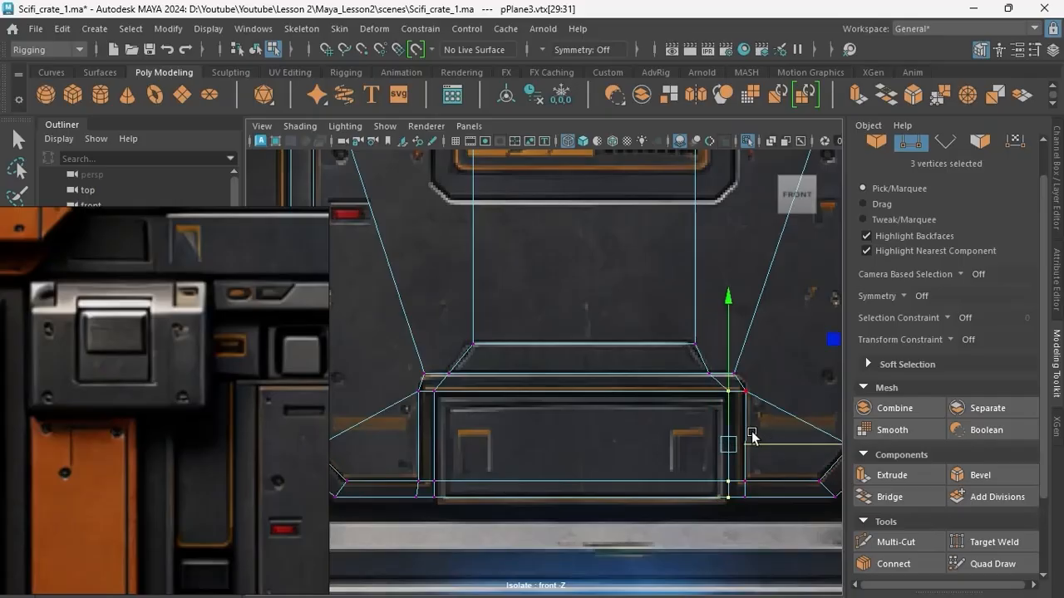
scroll(551, 427, down, 2)
Bevel the panel's inner border edges with a fraction of 0.5 and push the border's middle edges inward as a groove.
key(F10)
key(ctrl+b)
scroll(522, 429, up, 2)
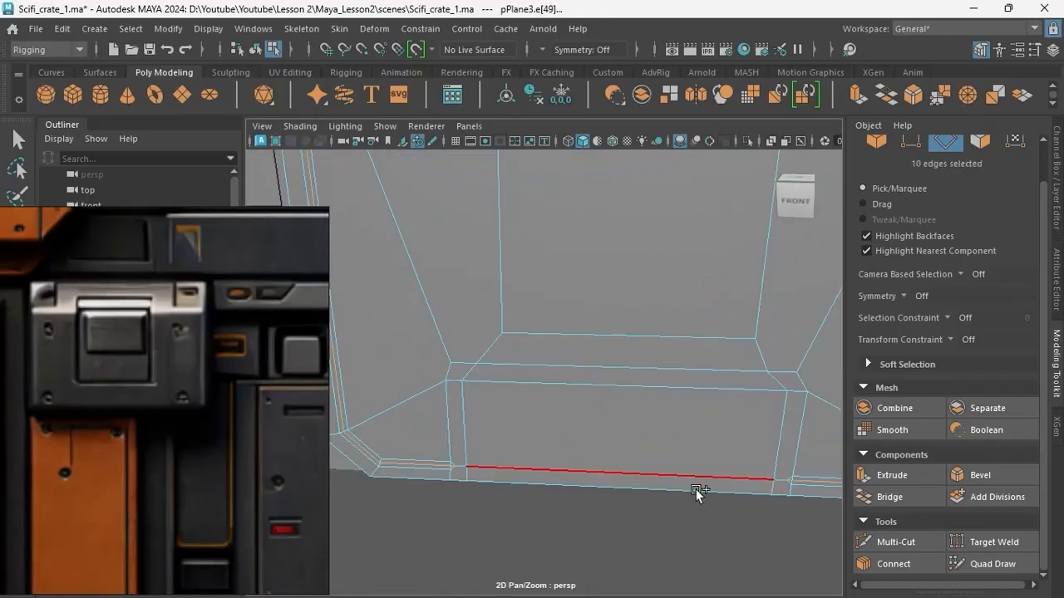
double_click(696, 494)
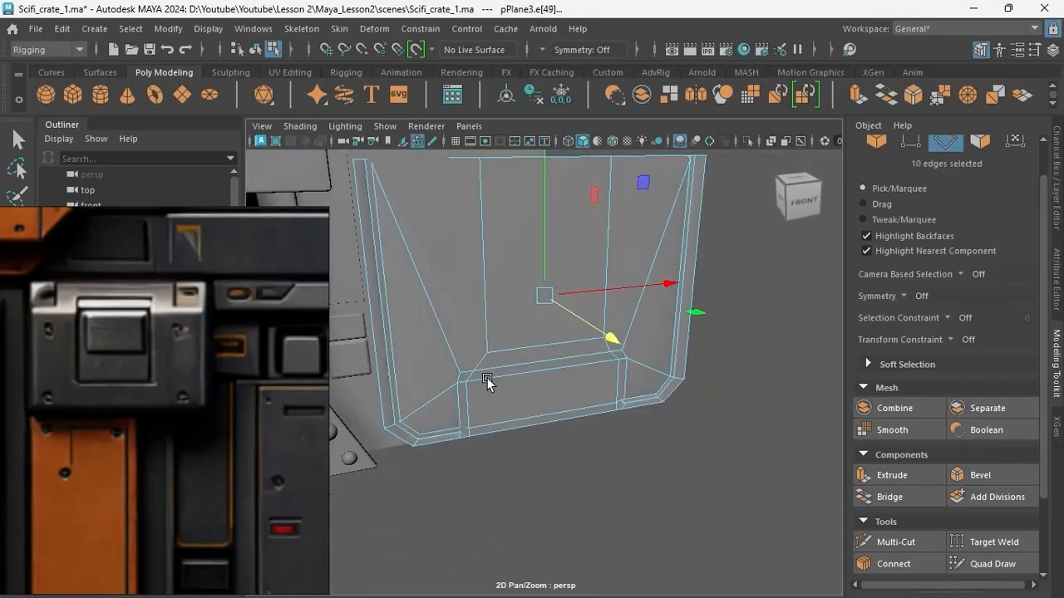
scroll(722, 236, up, 2)
drag(722, 237, 738, 243)
alt+drag(714, 245, 511, 404)
Isolate the panel and cut from the groove's end vertices to the notch's inner side edges on both sides.
key(F8)
key(ctrl+1)
key(F9)
drag(416, 420, 454, 473)
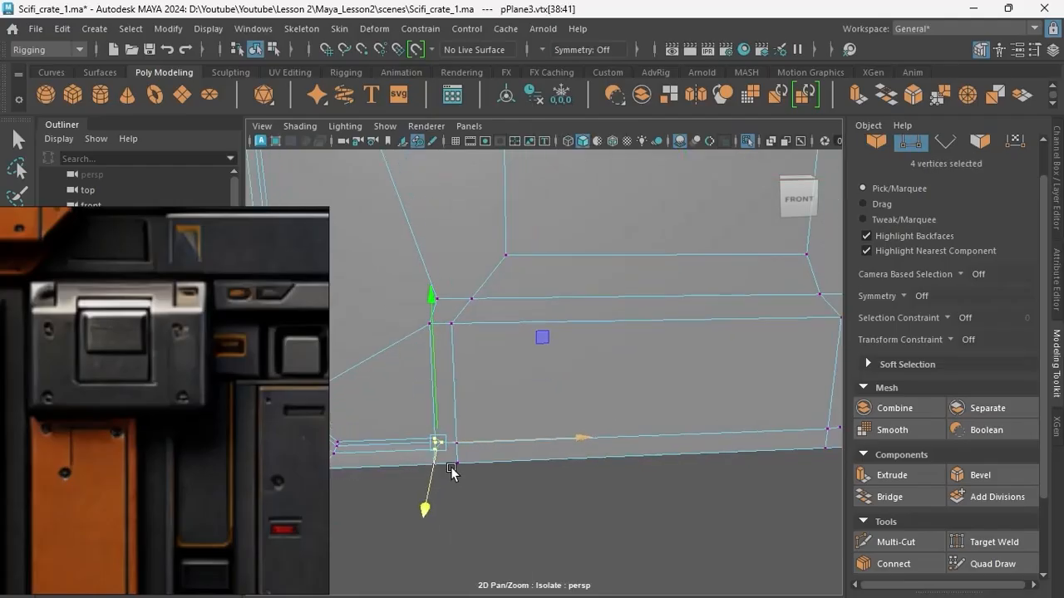
scroll(448, 470, up, 3)
alt+middle_drag(731, 453, 665, 477)
click(896, 542)
click(587, 452)
click(631, 437)
right_click(636, 463)
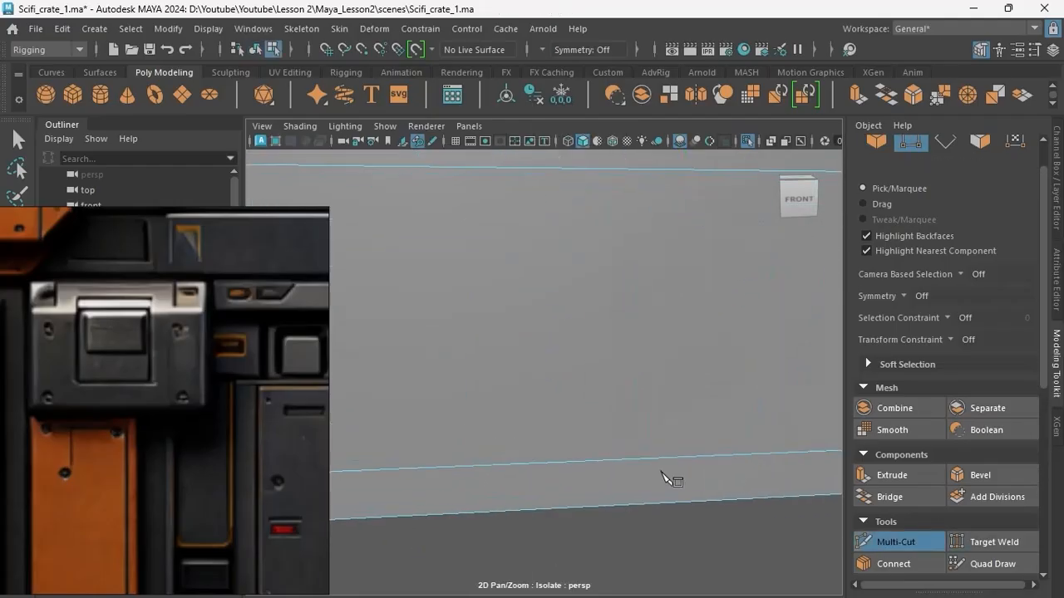
alt+middle_drag(466, 474, 706, 469)
click(557, 467)
Bevel the groove's edge runs on both sides of the panel to define its profile.
scroll(573, 467, down, 5)
key(q)
right_drag(454, 154, 453, 132)
scroll(531, 415, up, 3)
double_click(539, 445)
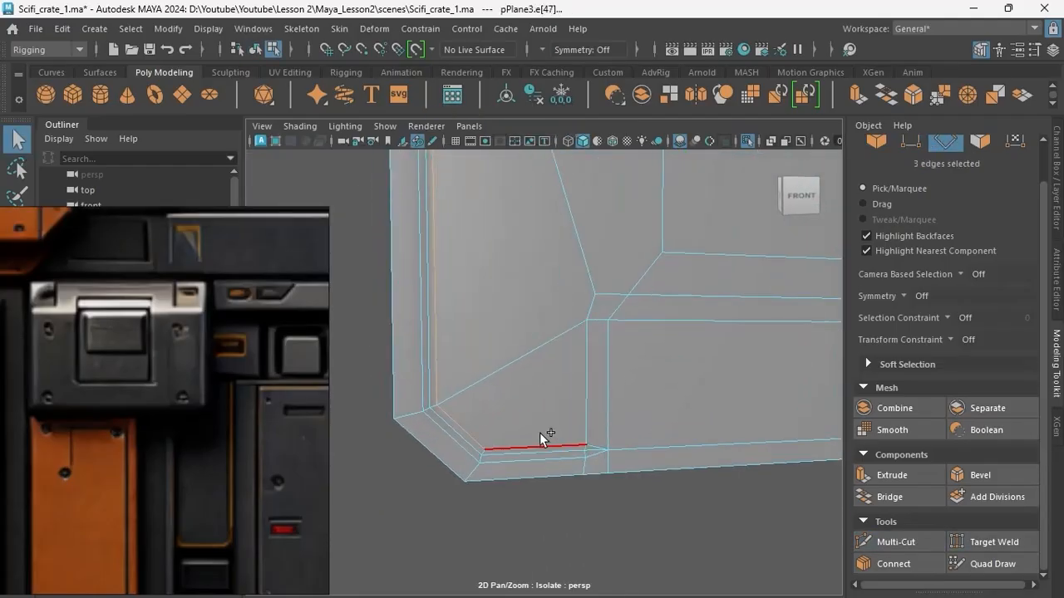
alt+middle_drag(539, 432, 478, 414)
scroll(645, 418, down, 3)
shift+double_click(615, 403)
shift+double_click(613, 412)
scroll(575, 420, down, 4)
scroll(573, 420, up, 6)
key(ctrl+b)
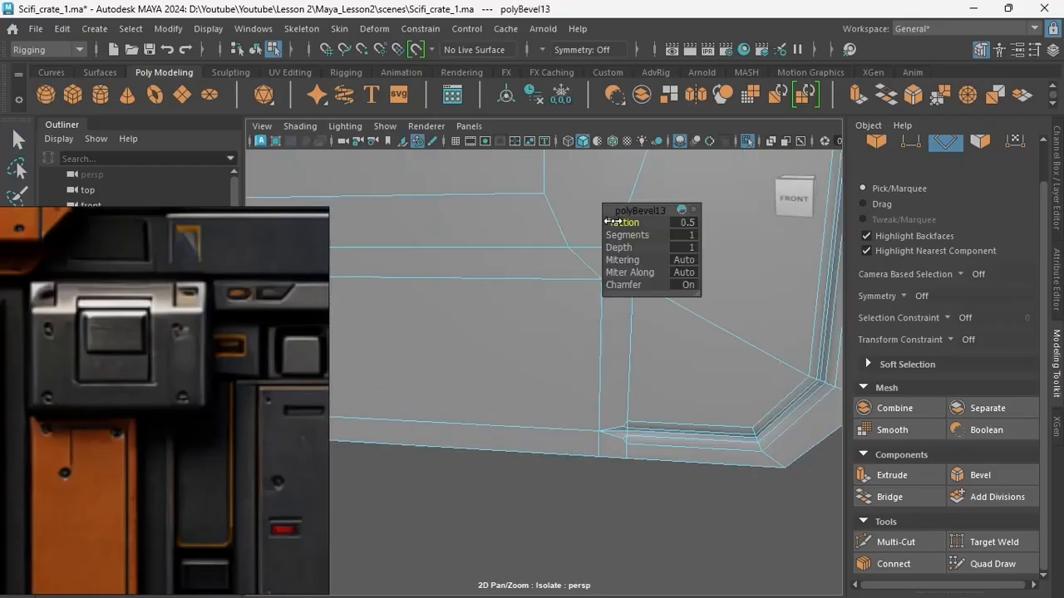
scroll(664, 432, up, 4)
scroll(682, 439, up, 3)
Target-weld the stray bevel vertices at the groove's two ends beside the notch.
key(q)
right_drag(576, 153, 438, 124)
click(539, 395)
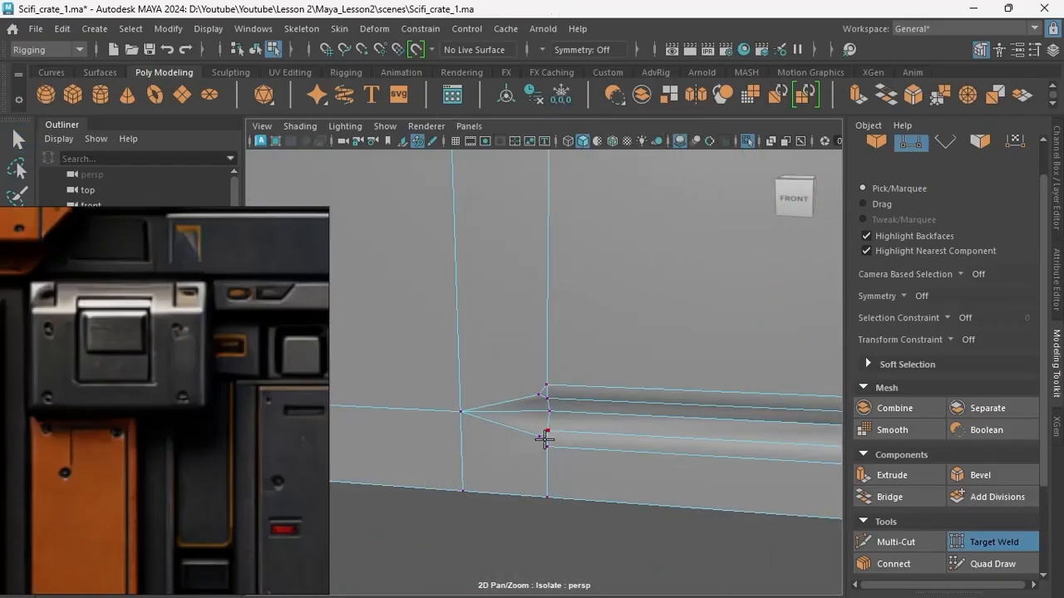
click(546, 450)
scroll(546, 451, down, 4)
alt+middle_drag(631, 441, 475, 423)
scroll(475, 423, up, 4)
click(993, 542)
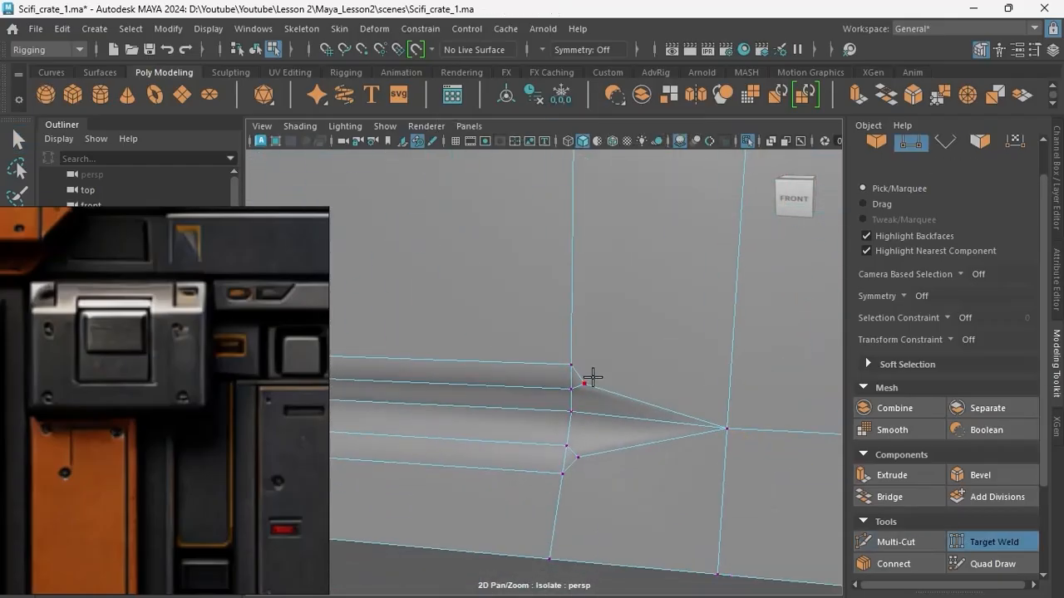
click(571, 389)
click(727, 429)
click(566, 446)
key(q)
scroll(623, 438, down, 8)
right_drag(538, 155, 536, 115)
Adjust the vertices at the groove's left end in the front view so they line up with the notch's side.
key(space)
key(space)
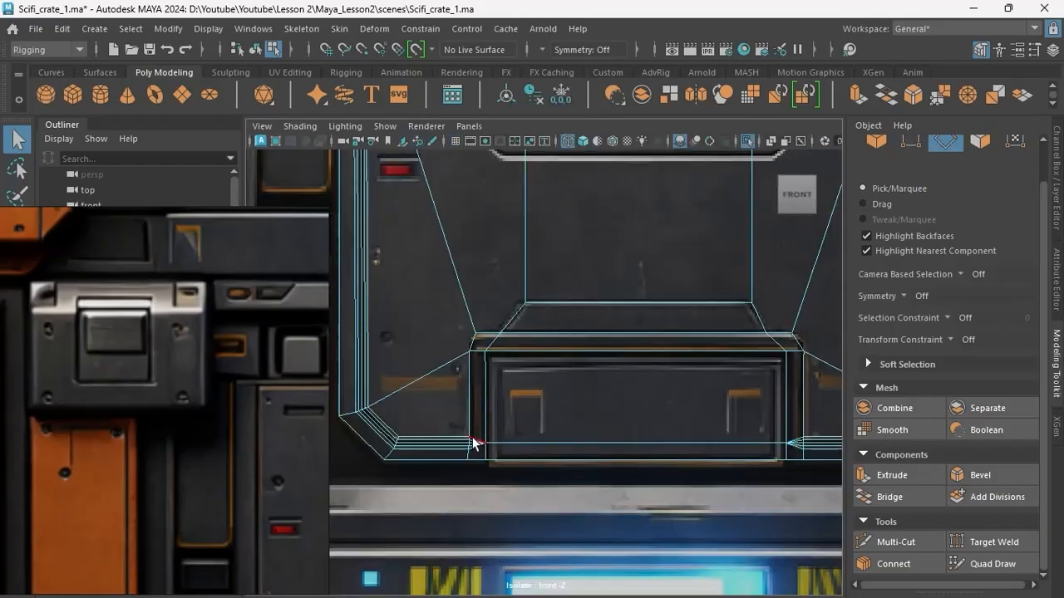
alt+middle_drag(482, 391, 540, 326)
scroll(532, 299, up, 5)
right_drag(518, 260, 438, 260)
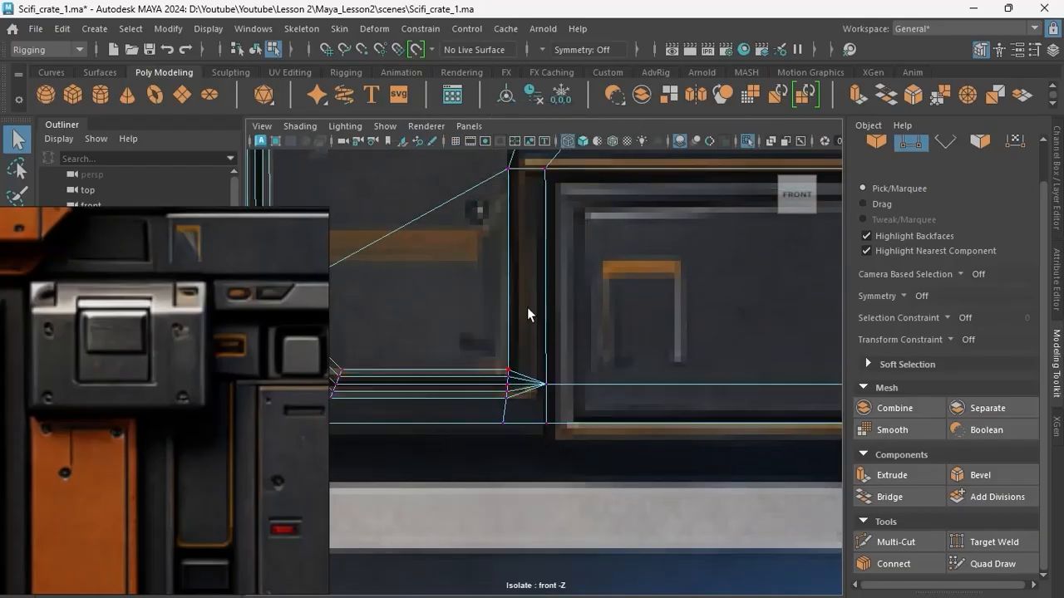
scroll(532, 290, down, 10)
Clean up the remaining groove vertices near the notch with Target Weld.
key(space)
key(space)
right_drag(581, 349, 623, 311)
click(615, 507)
scroll(613, 465, down, 5)
mouse_move(619, 399)
alt+mouse_down()
mouse_move(549, 393)
mouse_move(592, 374)
mouse_move(588, 333)
alt+mouse_up()
click(593, 364)
right_drag(588, 332, 588, 369)
click(604, 247)
click(994, 541)
alt+middle_drag(531, 324, 798, 291)
drag(478, 185, 664, 251)
scroll(615, 278, down, 10)
key(q)
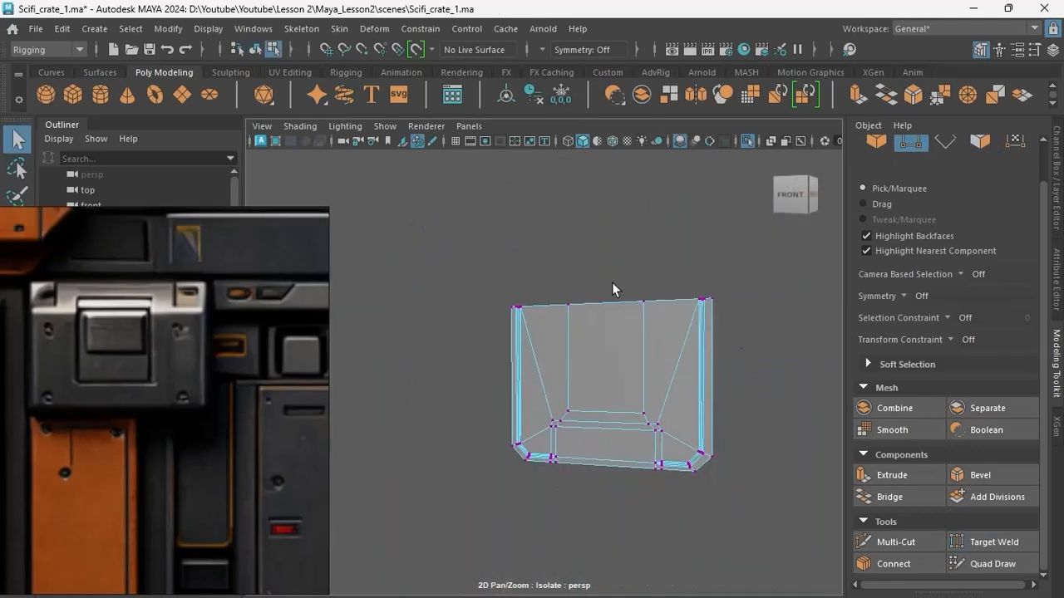
Extract the faces filling the bottom notch from the panel into a separate plate.
key(space)
key(space)
right_drag(520, 373, 520, 196)
click(641, 438)
shift+click(643, 391)
shift+right_drag(644, 387, 620, 482)
right_drag(496, 446, 605, 297)
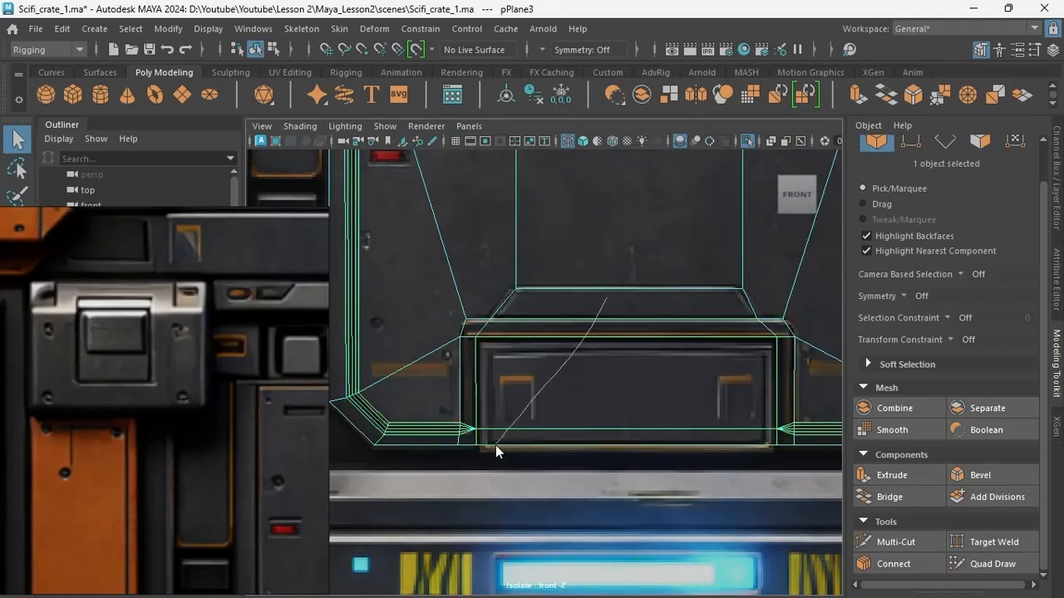
click(588, 429)
Adjust the separated plate's bottom vertices to the reference and move its lower horizontal edge close to the bottom.
scroll(590, 415, up, 3)
alt+middle_drag(592, 414, 541, 342)
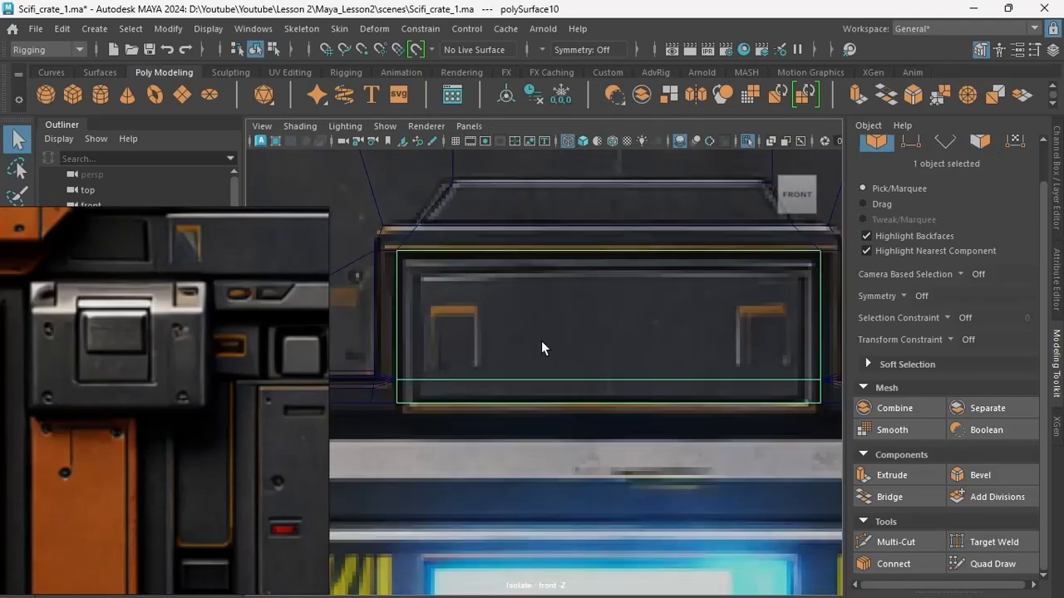
click(562, 380)
drag(497, 446, 498, 449)
right_drag(498, 448, 582, 366)
Isolate the notch plate, add a horizontal edge across it and move that edge close to the plate's top.
key(space)
key(space)
alt+drag(581, 390, 536, 407)
key(space)
key(space)
mouse_move(561, 424)
alt+middle_down()
mouse_move(601, 393)
mouse_move(566, 405)
alt+middle_up()
key(ctrl+1)
right_drag(808, 305, 806, 241)
drag(390, 262, 806, 304)
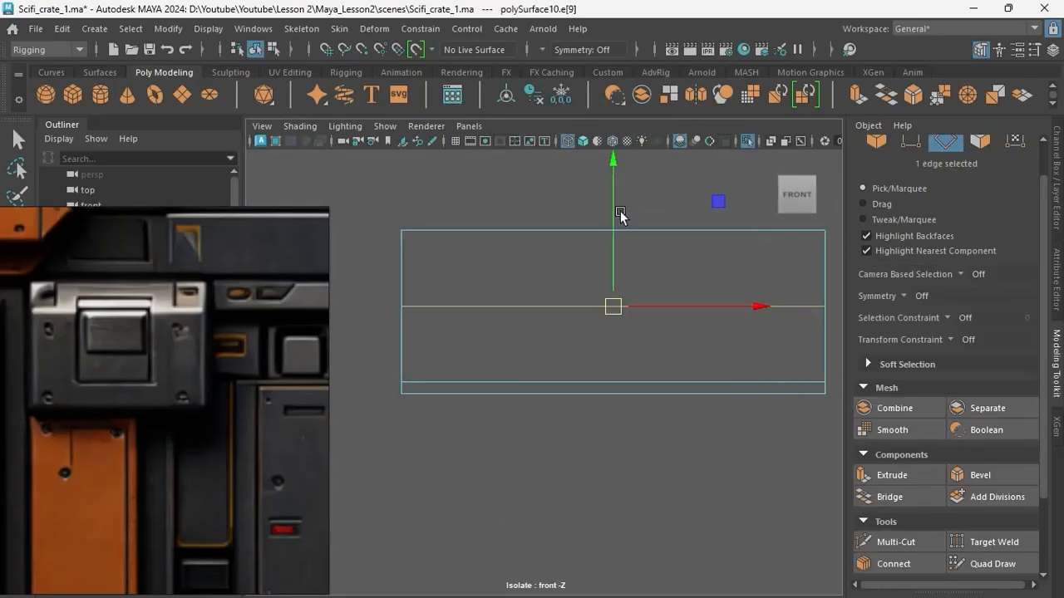
drag(615, 211, 617, 143)
Bevel the notch plate's central vertical edge with a fraction of 0.9 to spread it toward both sides.
key(ctrl+1)
drag(640, 221, 634, 222)
key(space)
key(space)
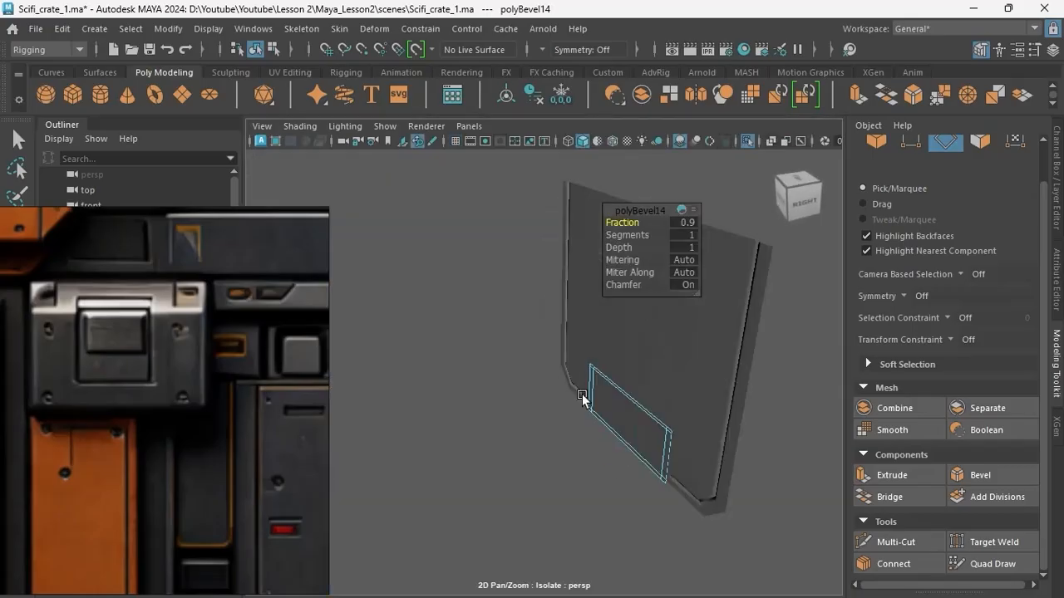
Bevel the notch plate's inner rectangle edges and narrow the bevel to form a slim stepped frame.
key(space)
key(space)
key(space)
key(space)
shift+click(605, 284)
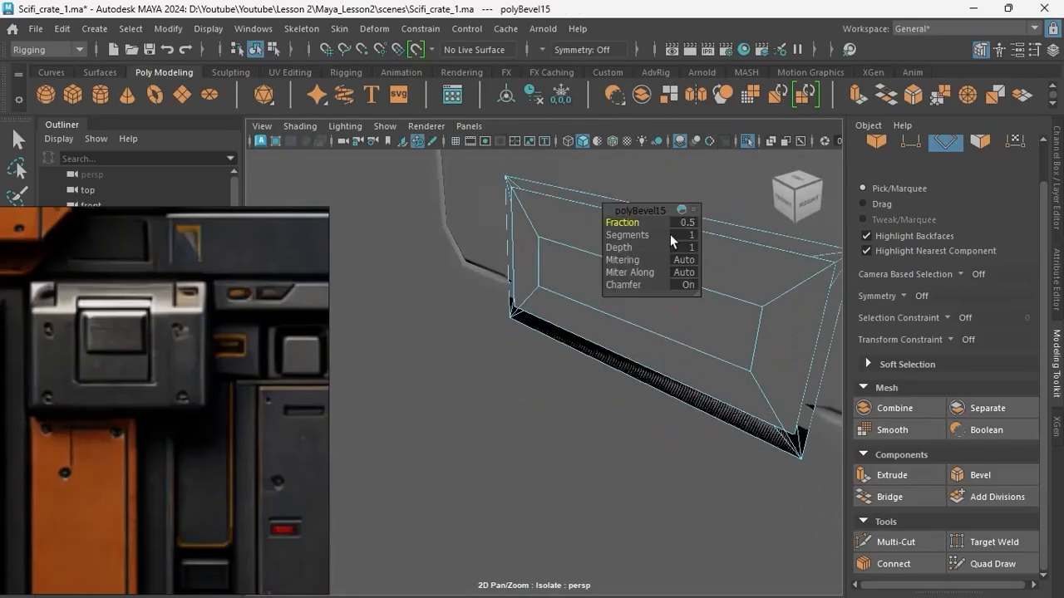
alt+drag(625, 223, 528, 274)
click(528, 274)
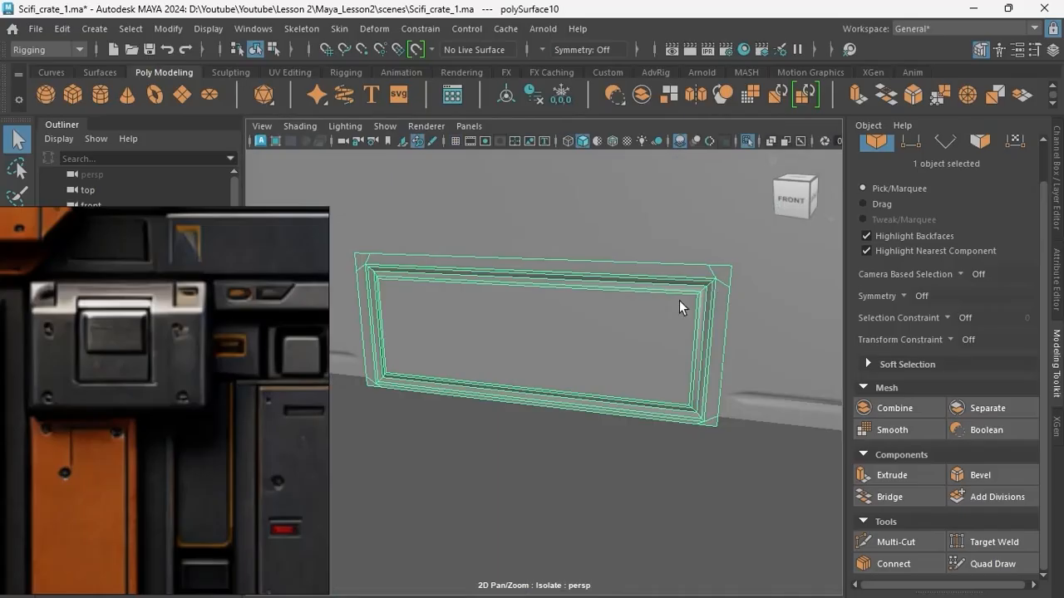
Select the panel's strip of faces around the notch's top and sides and extrude it outward as a raised frame.
key(space)
key(space)
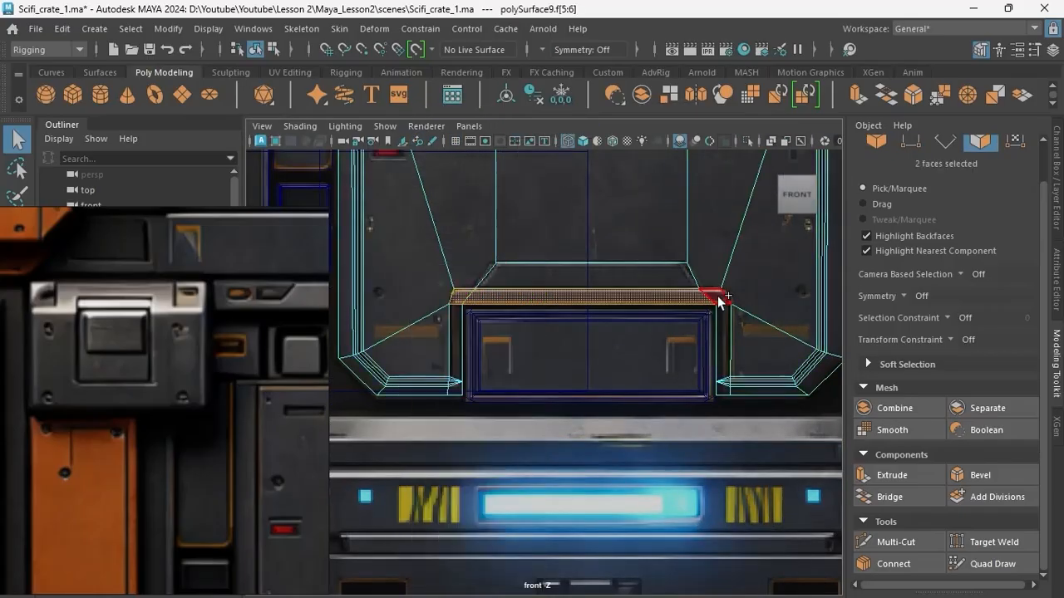
shift+click(456, 356)
key(space)
key(space)
alt+drag(589, 334, 549, 365)
key(ctrl+e)
drag(441, 369, 532, 332)
scroll(582, 341, up, 5)
Remove the leftover triangular fan edges where the groove's end meets the raised notch frame.
right_drag(614, 349, 534, 268)
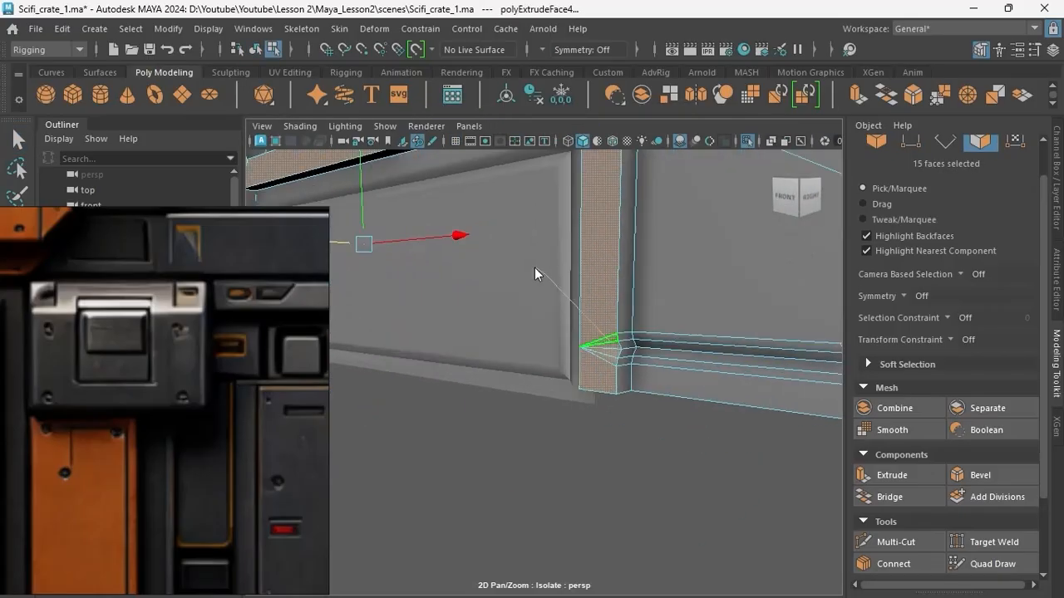
alt+drag(611, 349, 536, 404)
click(496, 390)
scroll(537, 404, up, 5)
right_drag(573, 395, 573, 341)
click(573, 394)
key(ctrl+Delete)
Target-weld the loose vertices at the raised notch frame's upper right corner.
mouse_move(616, 430)
alt+mouse_down()
mouse_move(635, 403)
mouse_move(615, 416)
alt+mouse_up()
alt+middle_drag(614, 413, 579, 400)
right_drag(581, 374, 551, 341)
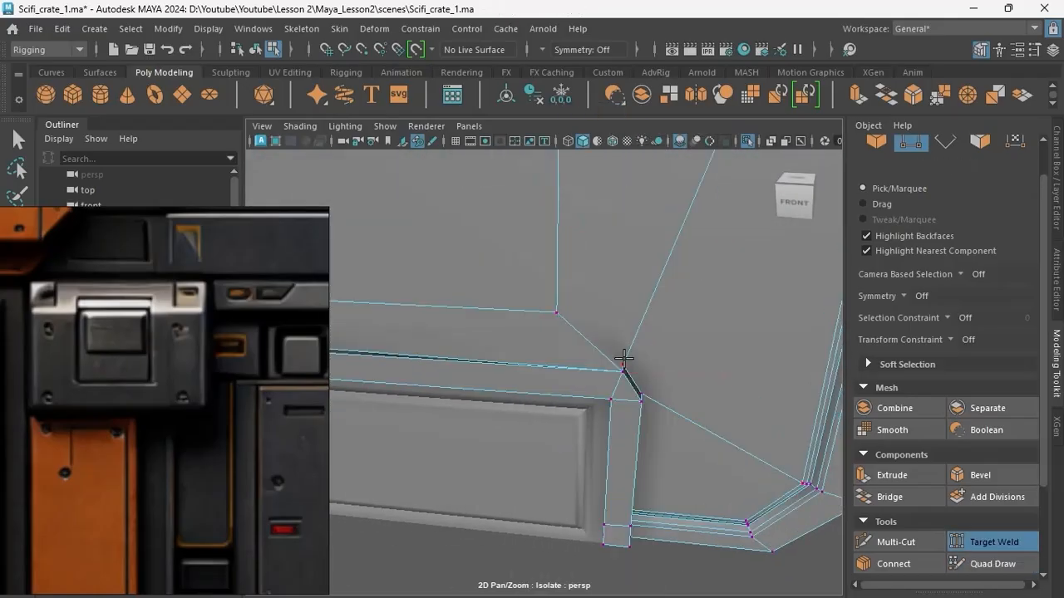
alt+drag(624, 358, 698, 365)
alt+middle_drag(499, 391, 631, 424)
scroll(581, 424, down, 4)
key(q)
Pick border edges of the raised notch frame and preview the panel smoothed.
right_drag(572, 395, 573, 128)
double_click(558, 398)
alt+drag(559, 398, 490, 407)
shift+click(640, 472)
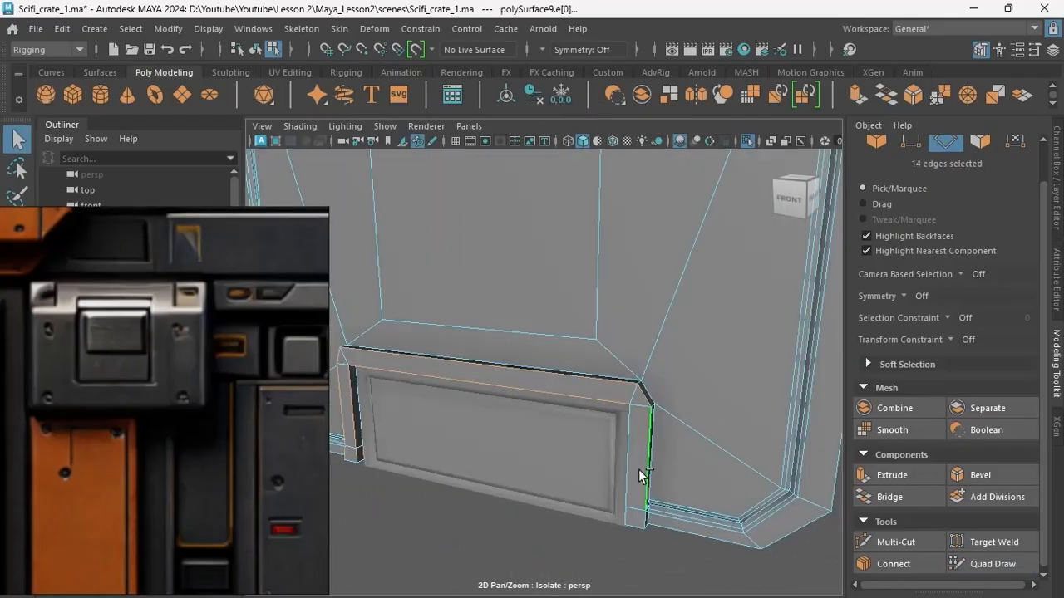
alt+drag(515, 490, 657, 466)
shift+click(707, 411)
alt+middle_drag(667, 400, 702, 374)
shift+click(730, 383)
alt+drag(782, 389, 719, 378)
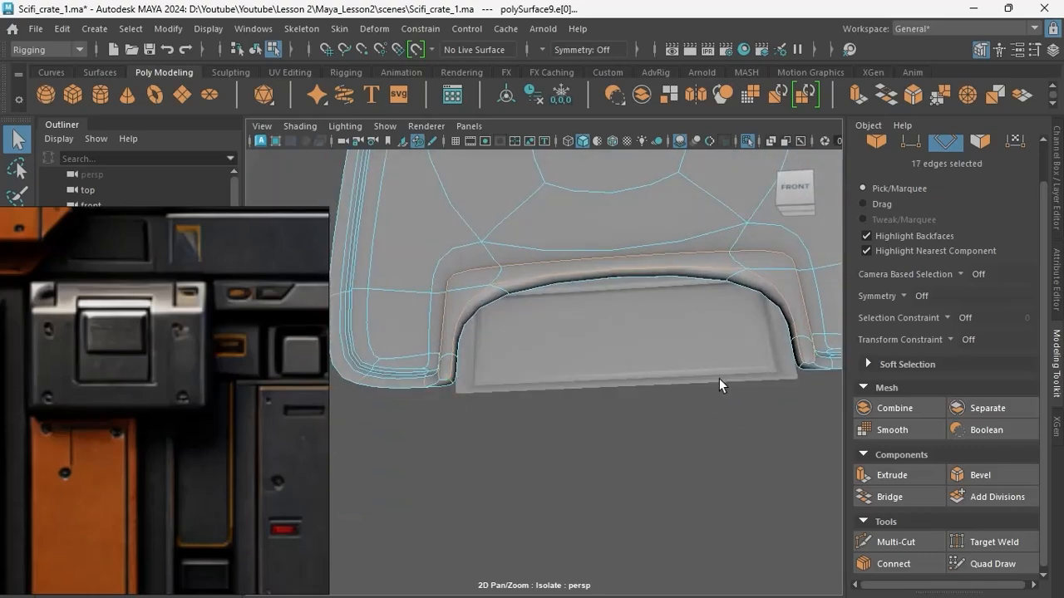
alt+drag(438, 385, 506, 398)
scroll(516, 333, up, 4)
Select the edge loops running around the raised notch frame and bevel them with a fraction of 0.4 and one segment.
double_click(520, 300)
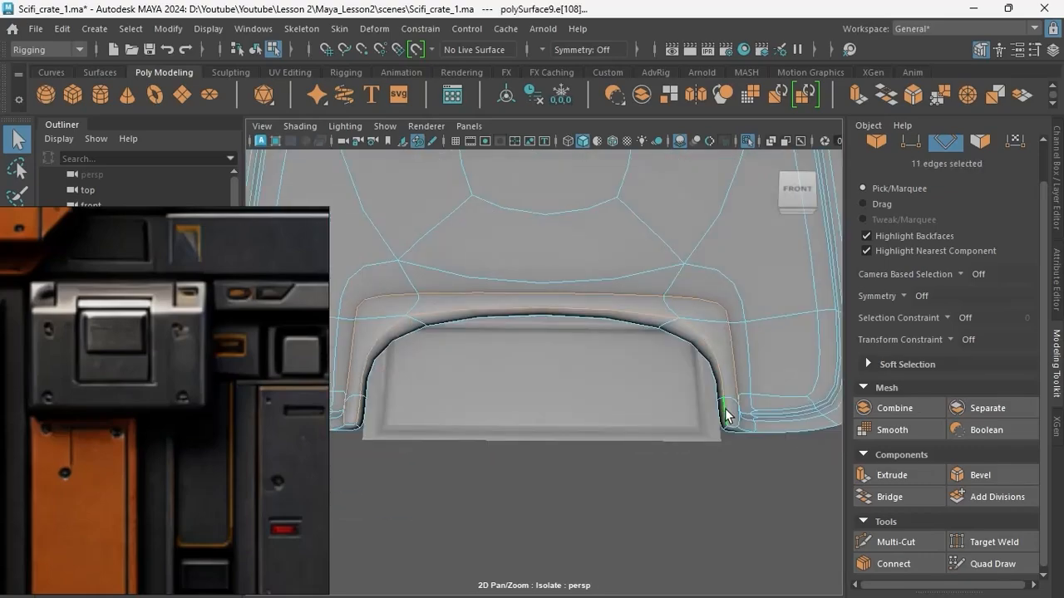
shift+double_click(727, 374)
alt+drag(574, 391, 646, 375)
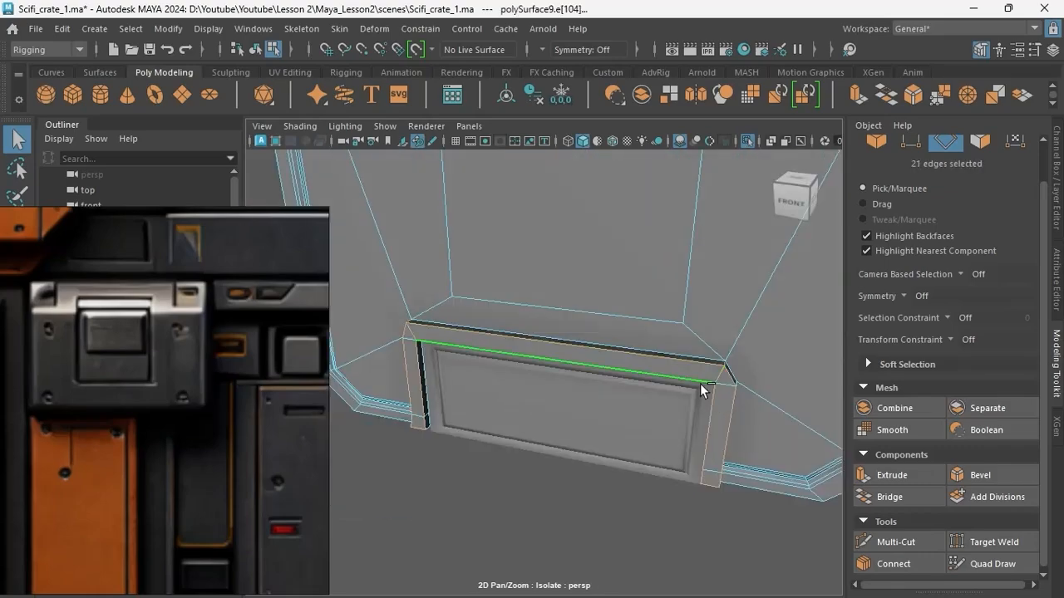
key(ctrl+z)
scroll(574, 366, up, 3)
shift+double_click(664, 422)
alt+drag(610, 291, 721, 287)
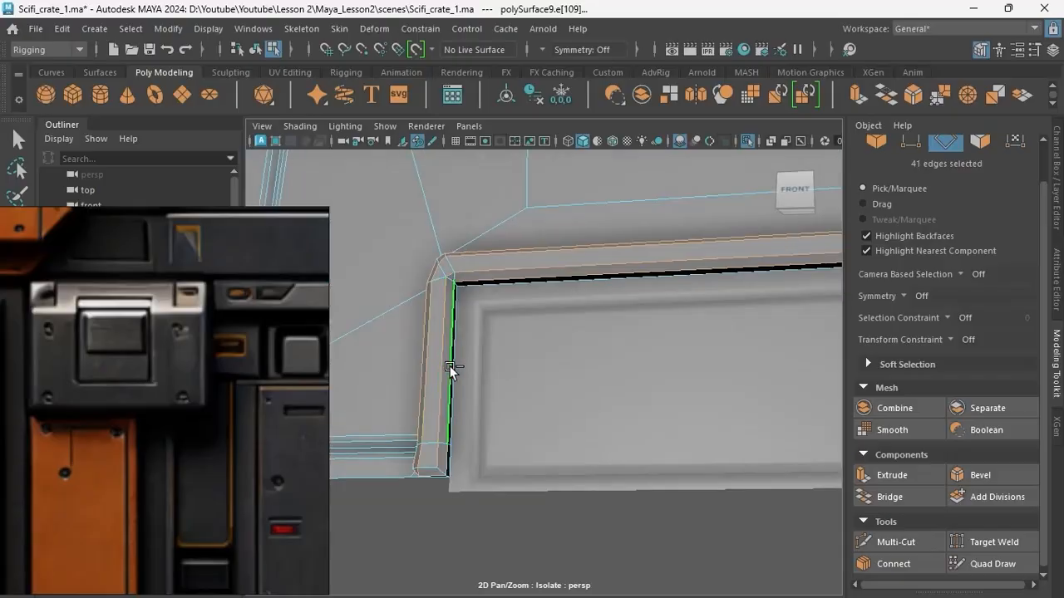
shift+double_click(451, 372)
alt+drag(486, 432, 560, 494)
key(ctrl+b)
scroll(573, 333, up, 3)
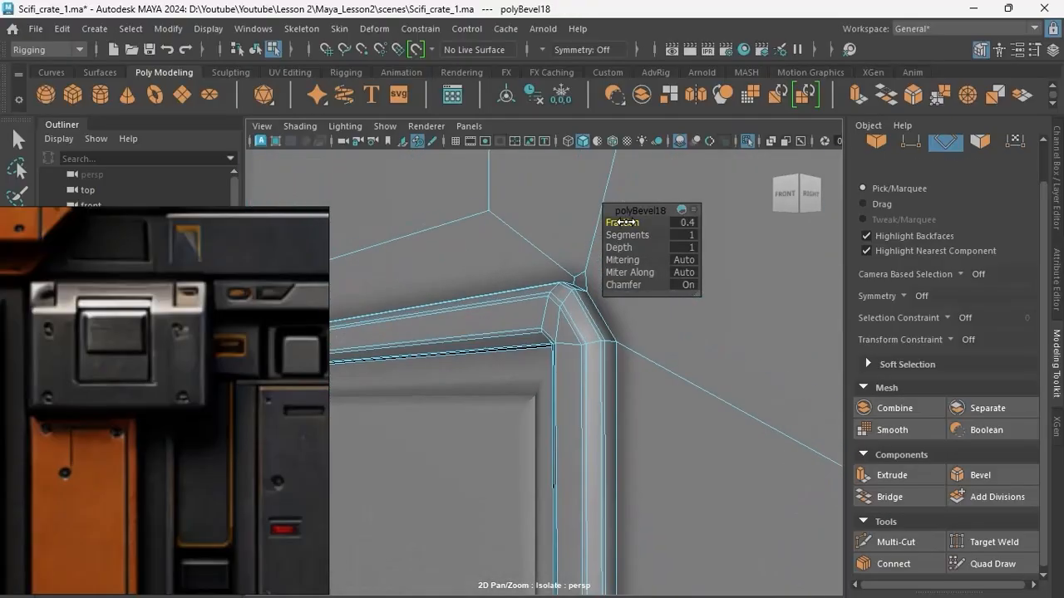
scroll(540, 399, down, 5)
Target-weld the stray bevel vertices at the raised notch frame's lower end and upper right corner.
key(q)
key(F8)
click(532, 425)
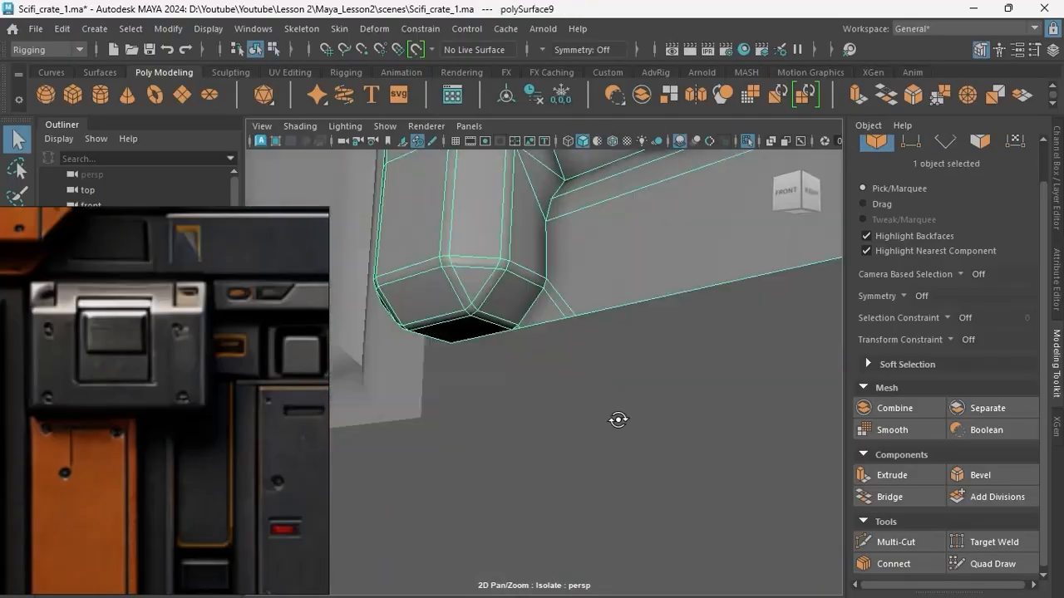
alt+drag(565, 399, 619, 401)
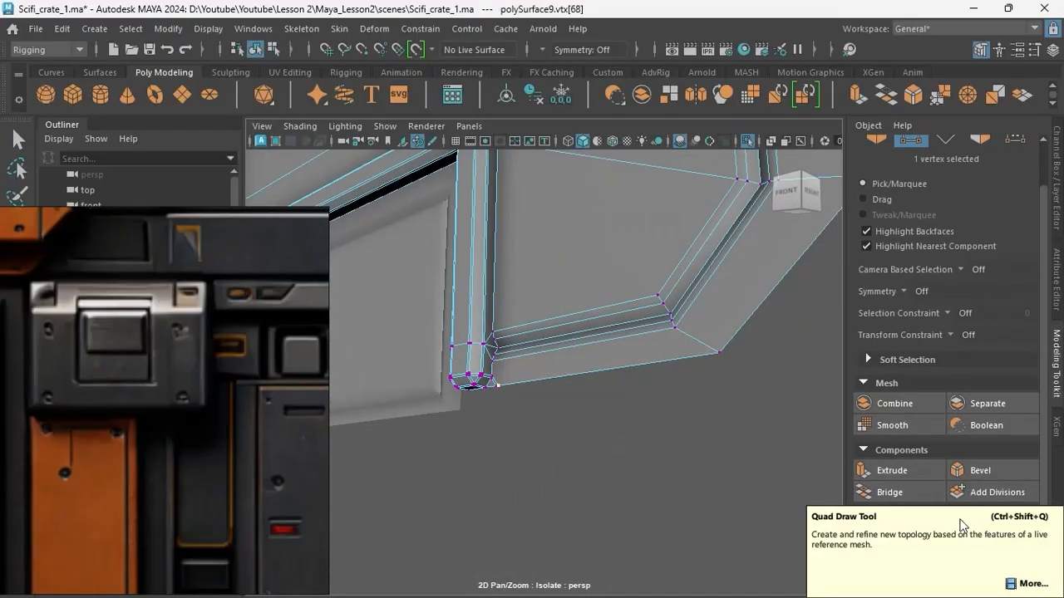
click(964, 532)
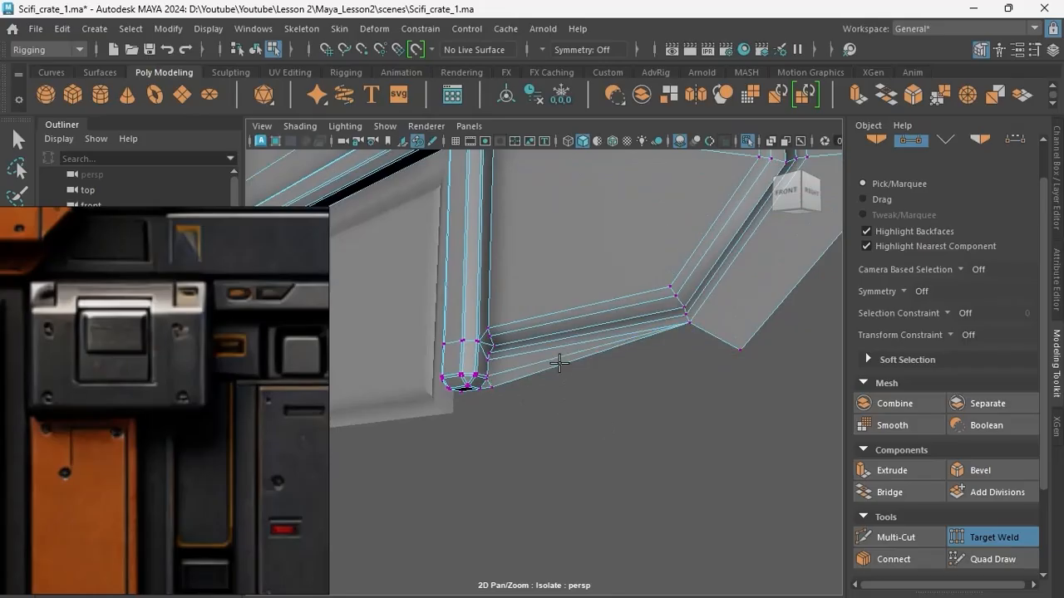
alt+drag(693, 367, 695, 471)
alt+drag(605, 448, 111, 297)
alt+right_drag(112, 297, 553, 319)
alt+drag(547, 345, 689, 377)
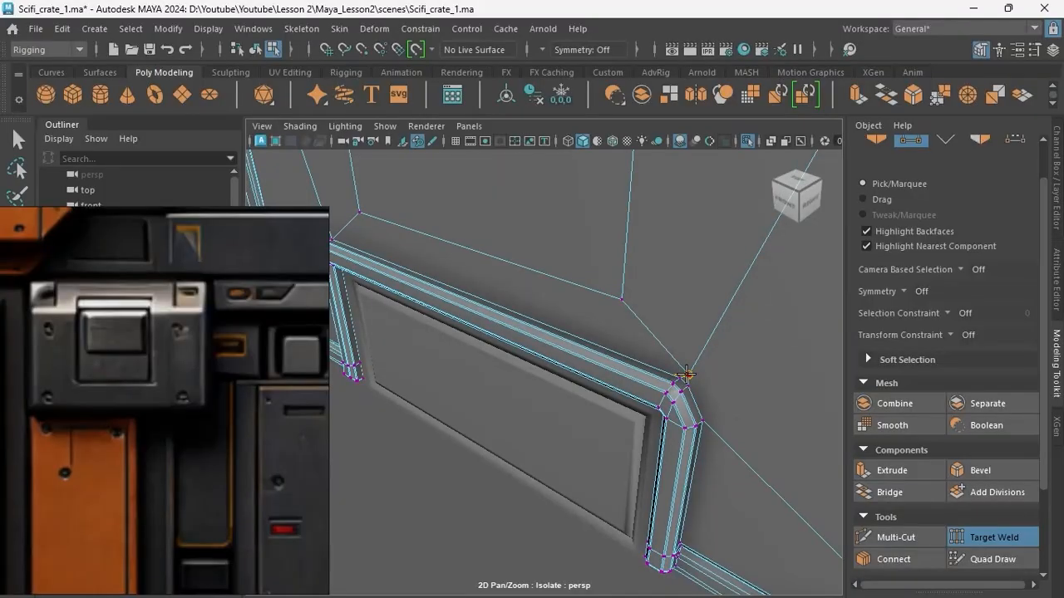
alt+right_drag(685, 374, 401, 153)
key(q)
Select all faces of the central panel and extrude them to give the panel thickness.
right_drag(401, 153, 444, 124)
alt+drag(515, 453, 627, 416)
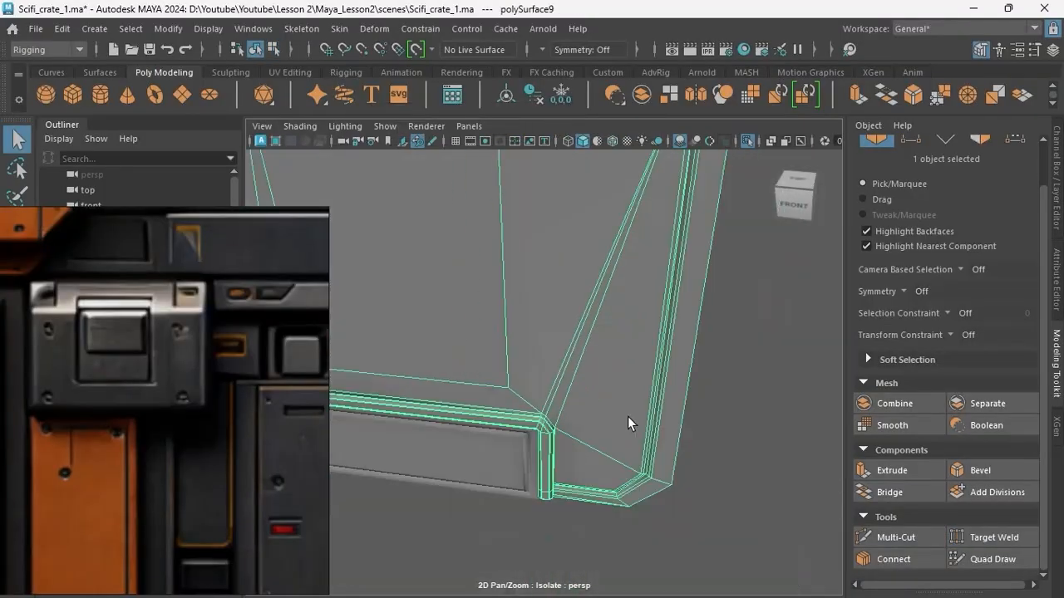
mouse_move(627, 416)
alt+right_down()
mouse_move(553, 462)
mouse_move(574, 463)
alt+right_up()
right_drag(573, 463, 503, 460)
alt+drag(502, 461, 562, 494)
alt+right_drag(562, 493, 551, 320)
right_drag(551, 320, 614, 240)
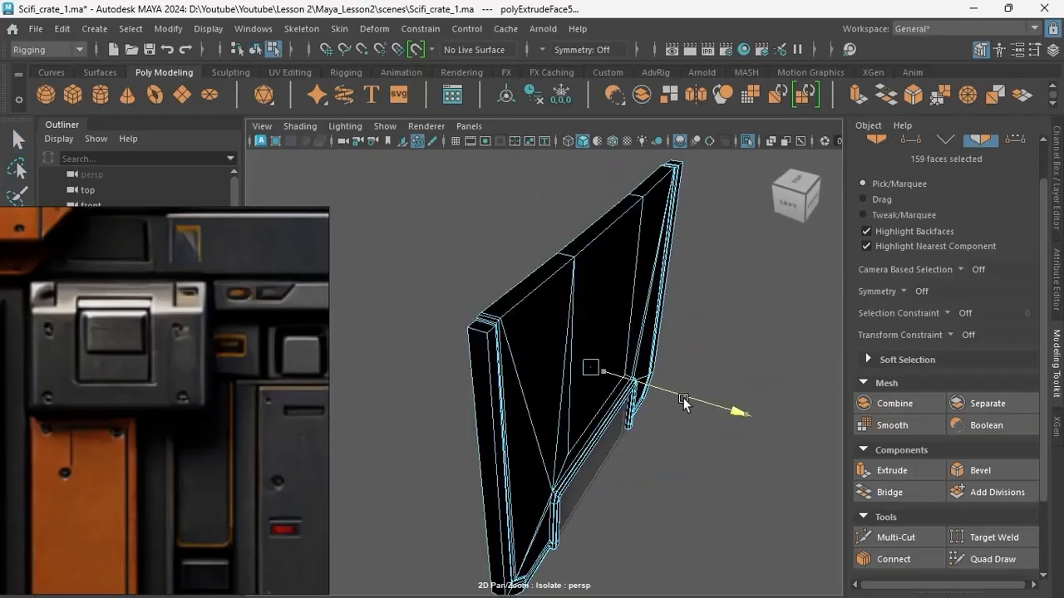
Create a box matching the reference's upper display plate and move it in depth toward the central panel.
click(30, 67)
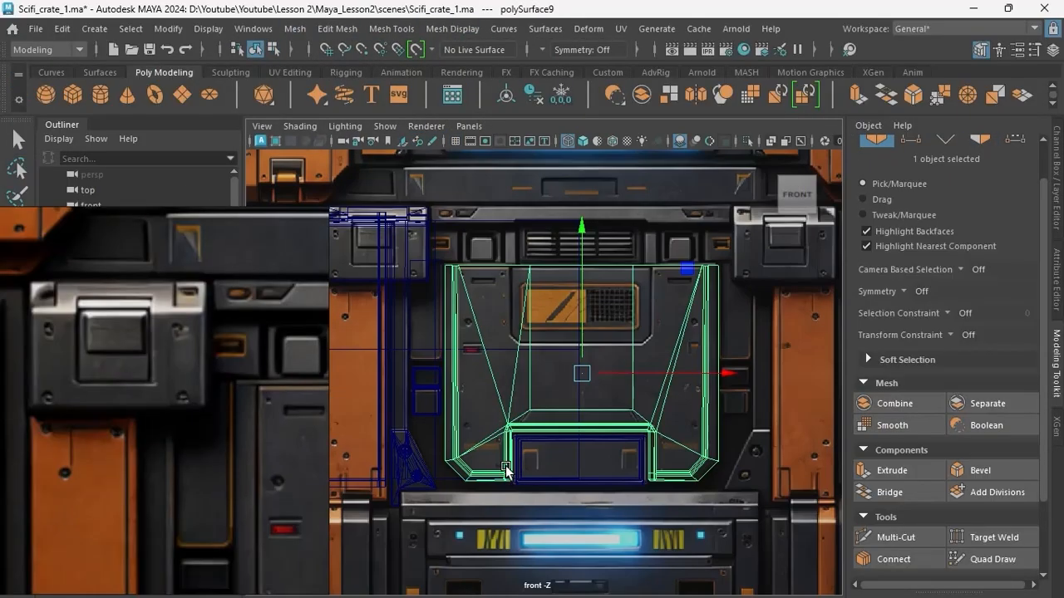
drag(513, 269, 652, 345)
key(w)
alt+right_drag(573, 316, 633, 309)
alt+middle_drag(633, 308, 629, 356)
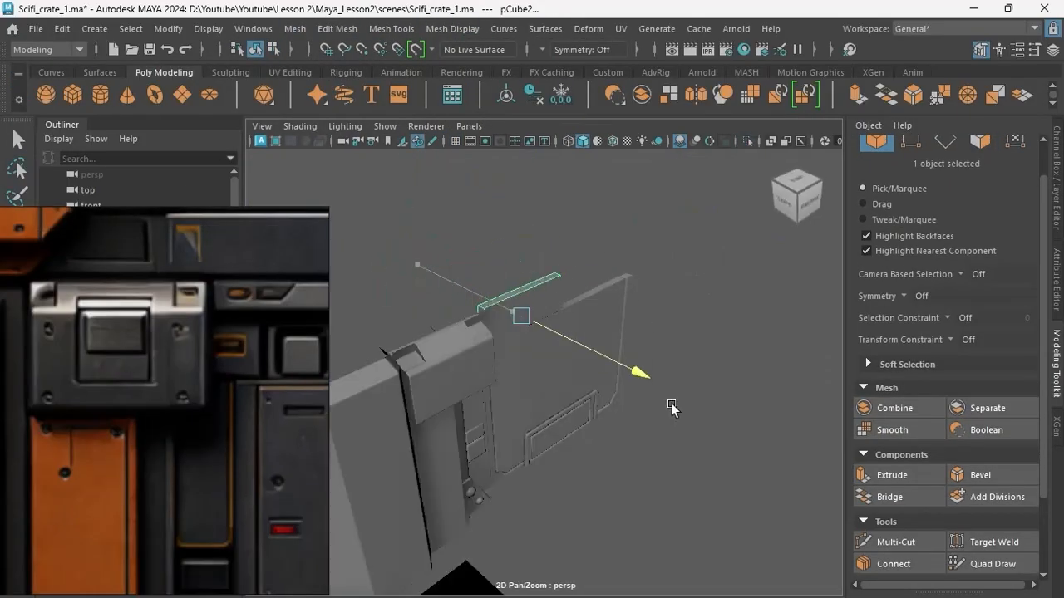
Bevel the display plate's outer edges and its inner rectangle around the orange display, each with a fraction of 0.1.
alt+drag(672, 408, 672, 434)
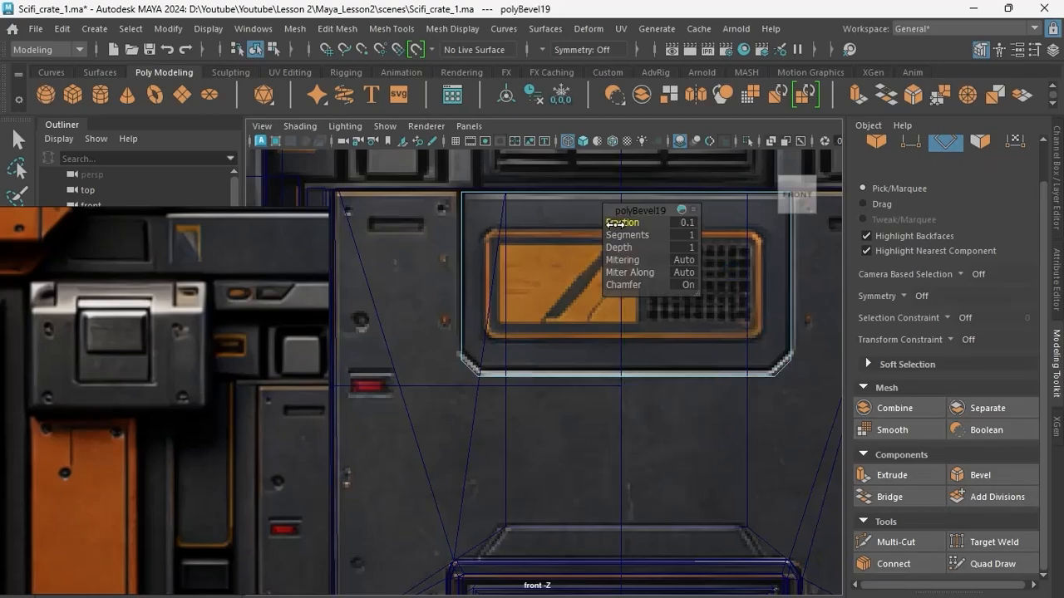
key(w)
right_drag(561, 150, 637, 128)
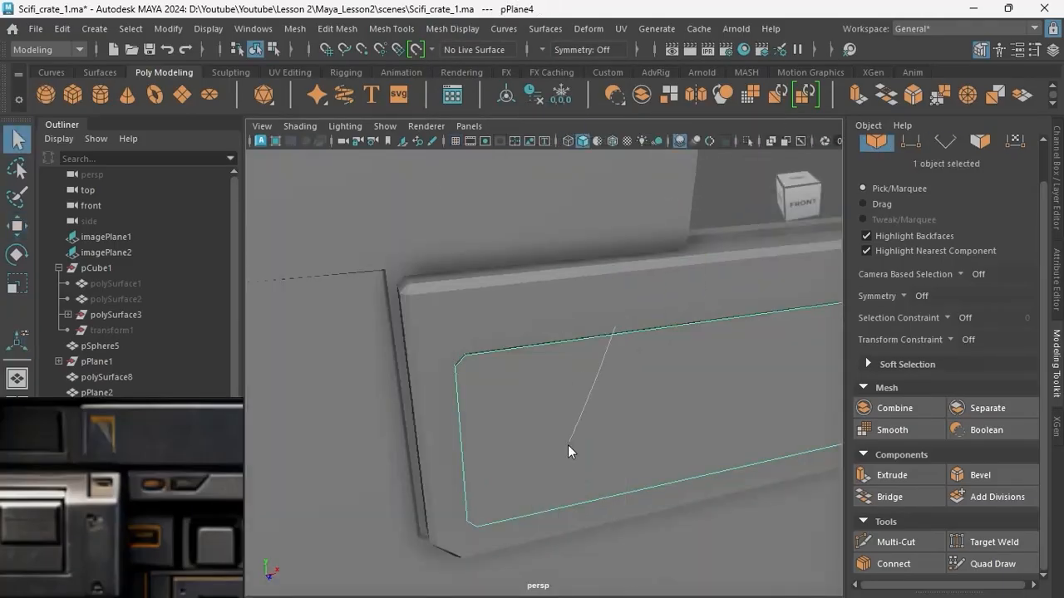
shift+right_click(567, 408)
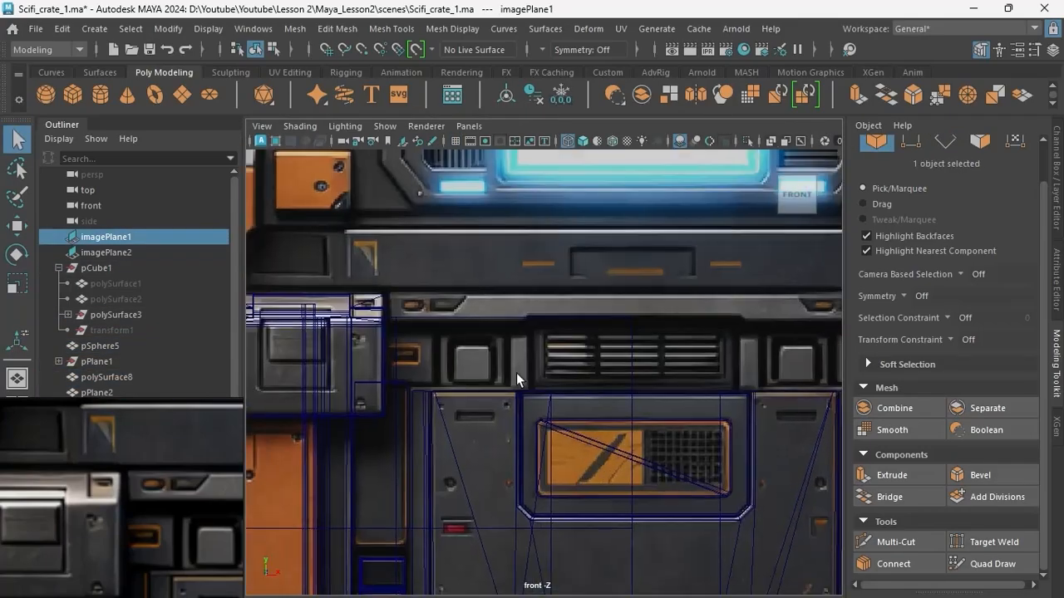
Isolate the back panel and delete surplus edges below its square opening.
key(5)
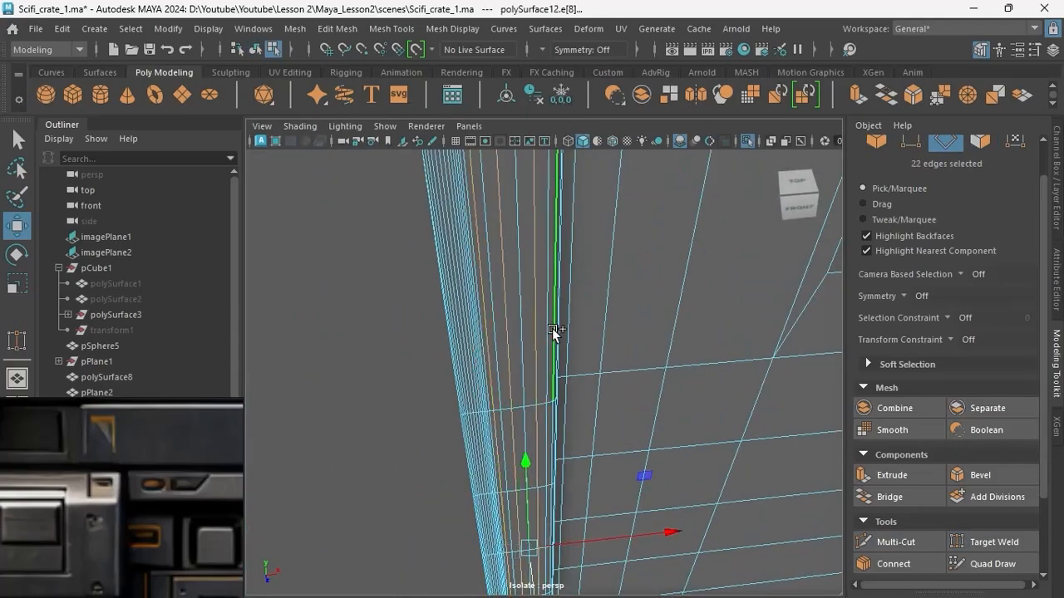
key(ctrl+Delete)
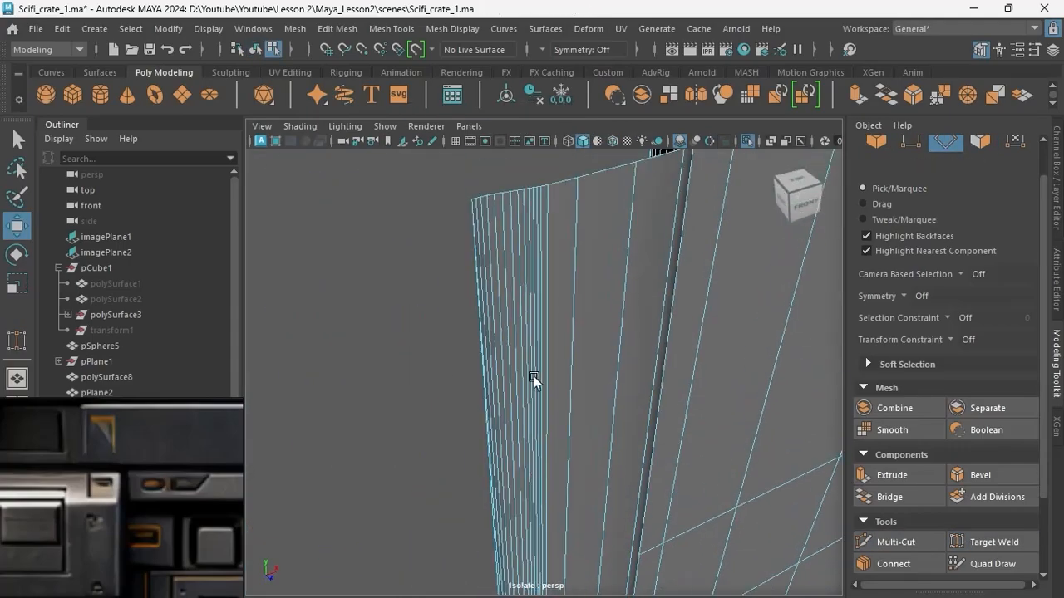
double_click(527, 385)
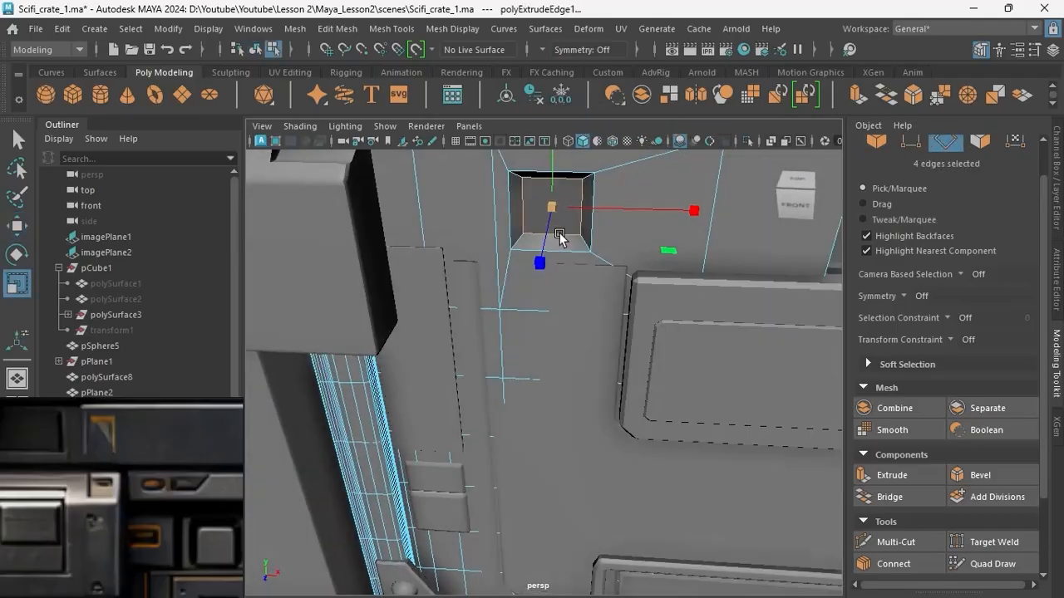
Bevel the edges around the back panel's square opening and its inset button with a fraction of 0.5.
key(ctrl+b)
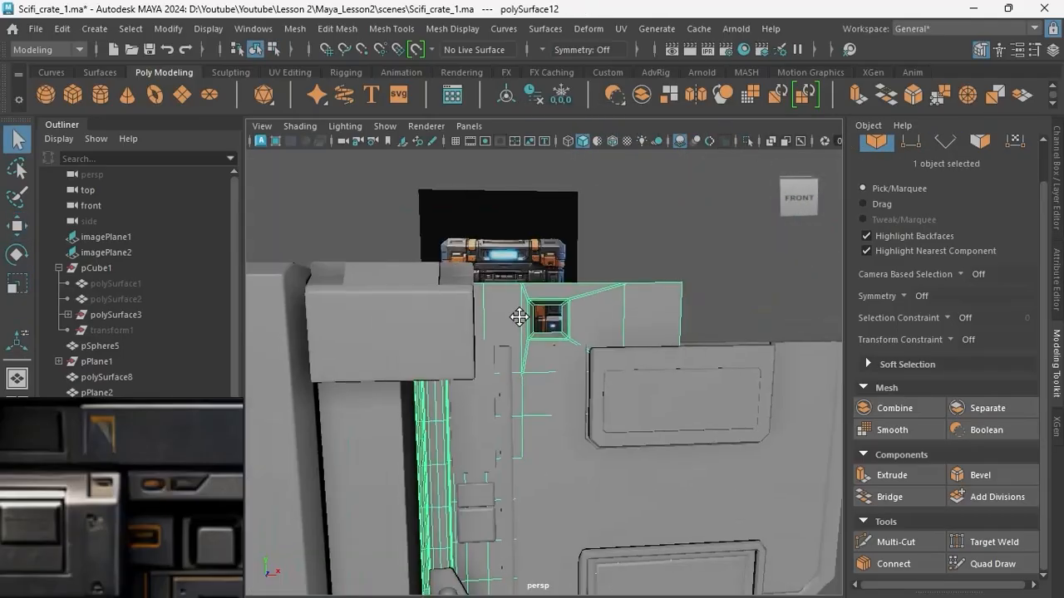
key(ctrl+b)
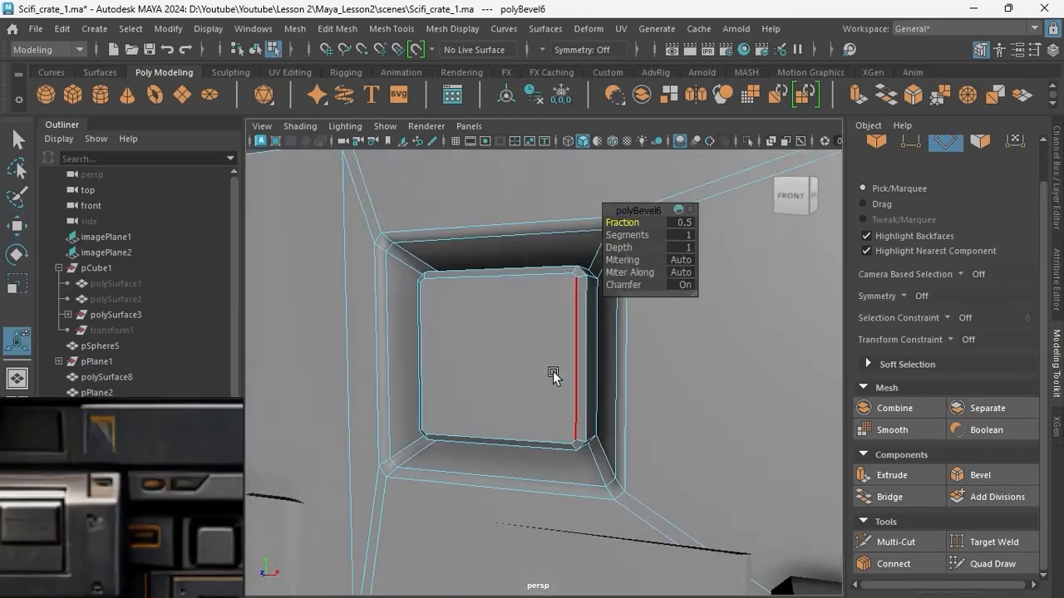
right_drag(523, 109, 585, 95)
scroll(535, 401, down, 5)
Group the back panel while comparing it with the front reference.
key(space)
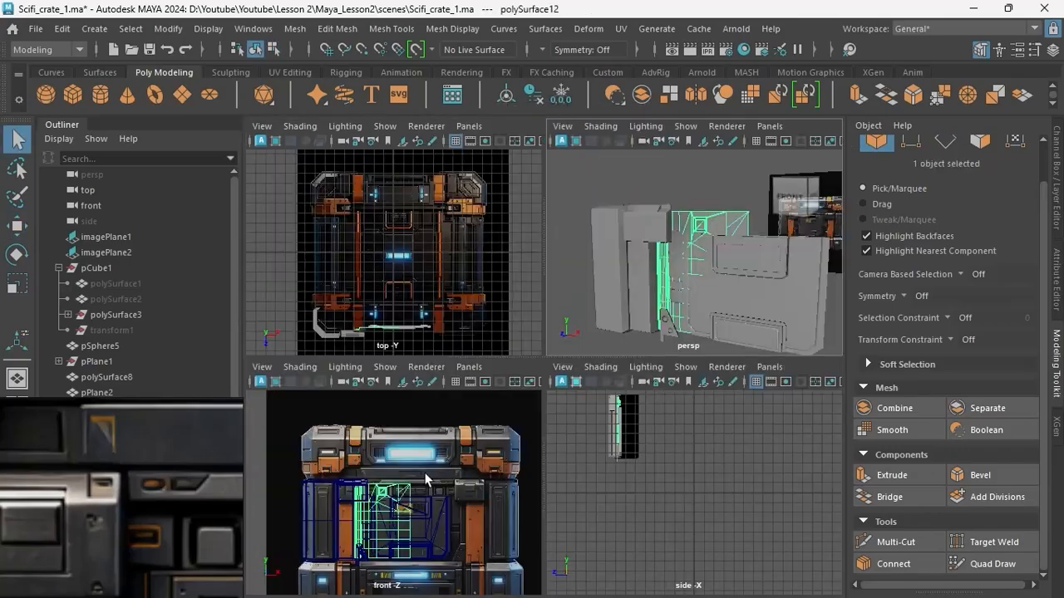
key(space)
scroll(484, 380, up, 5)
scroll(499, 378, down, 6)
scroll(540, 368, up, 5)
key(ctrl+g)
scroll(540, 387, down, 4)
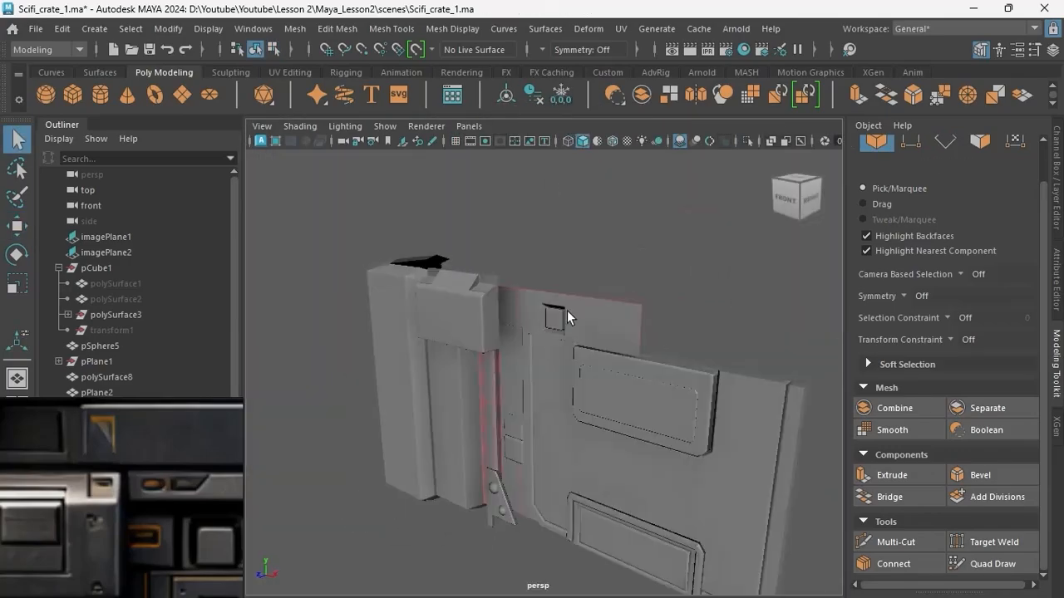
key(w)
Clear the back panel's Translate Z value to 0.
click(1046, 207)
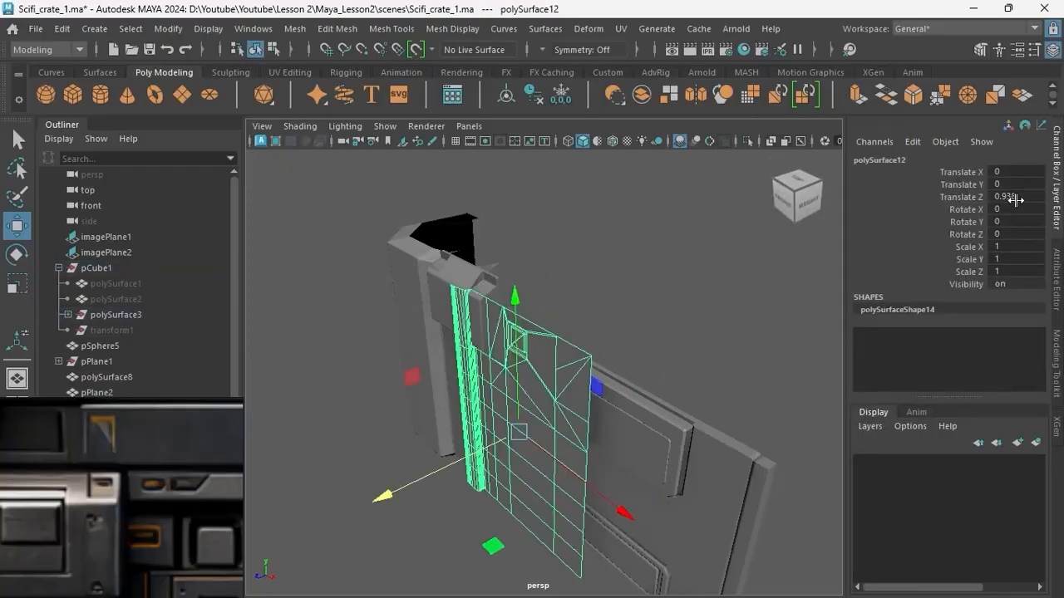
alt+drag(526, 392, 565, 365)
scroll(565, 365, down, 4)
drag(357, 278, 640, 465)
Move the back panel's pivot to its upper right corner on the crate's centre line.
alt+drag(499, 399, 550, 374)
click(549, 374)
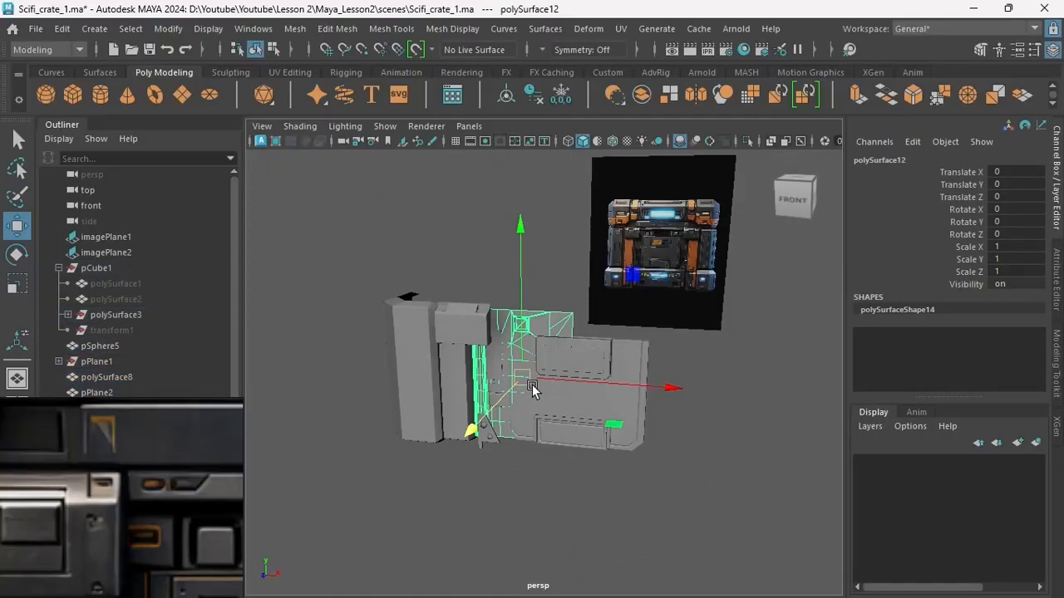
scroll(531, 390, up, 4)
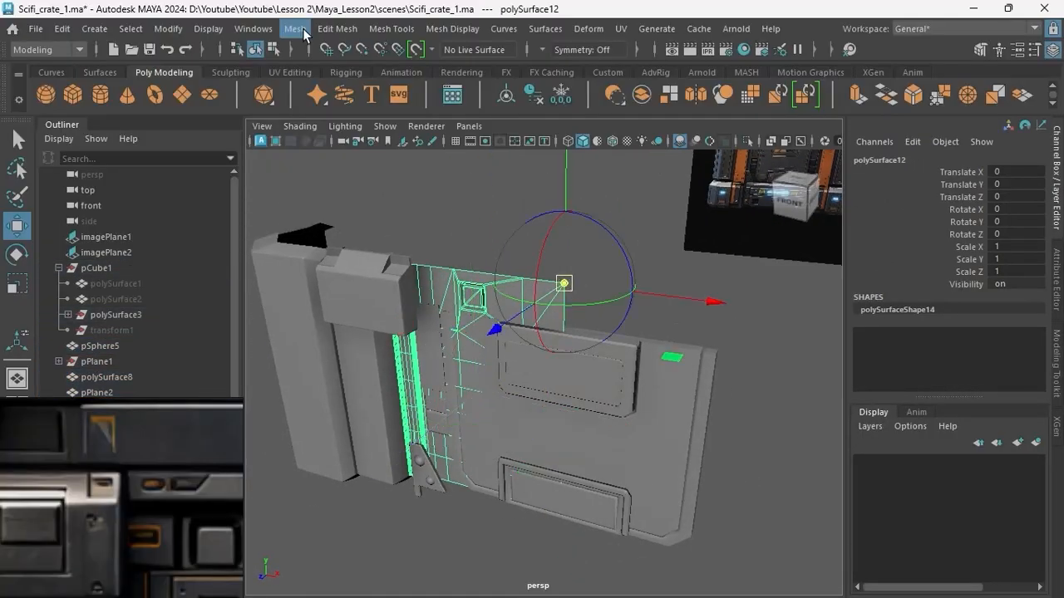